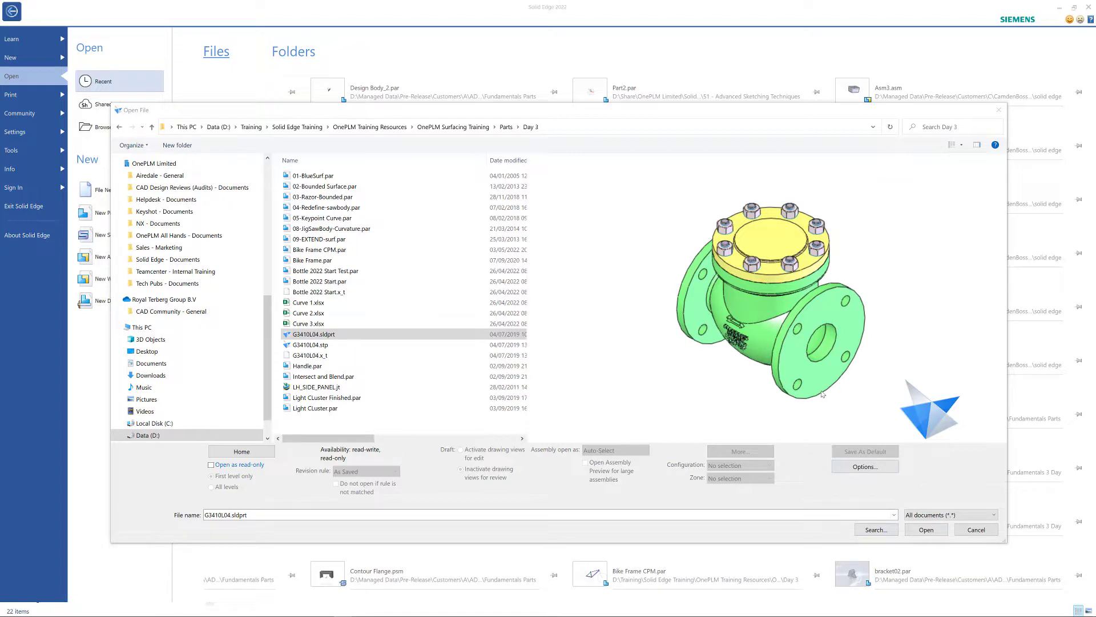
Open G3410L04.sldprt as a new part based on the OnePLM part.par template
click(926, 530)
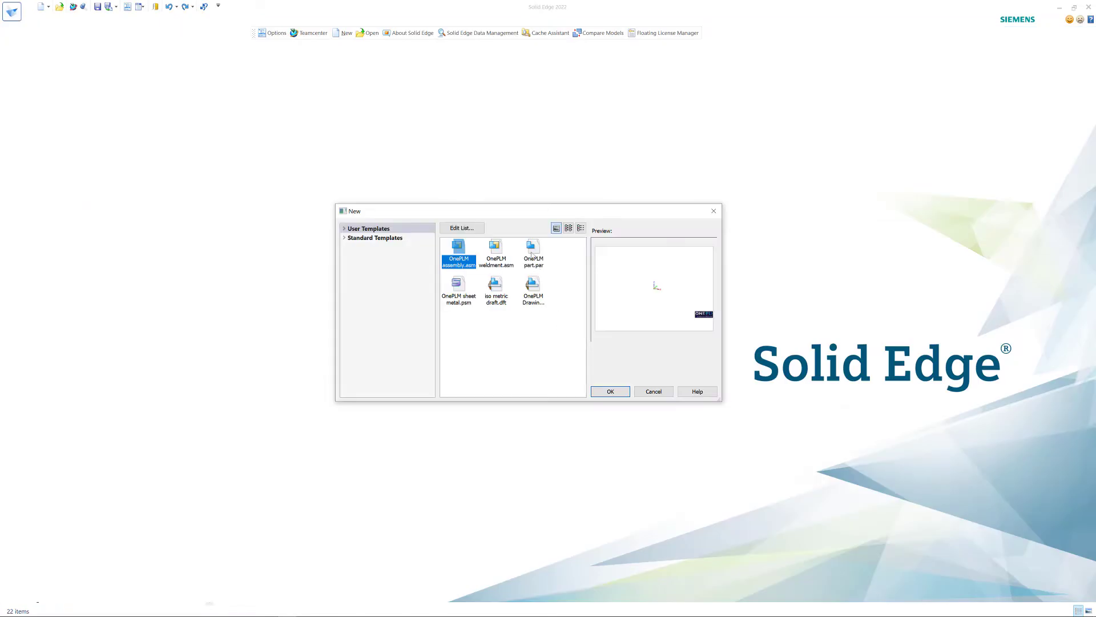
click(533, 254)
click(608, 392)
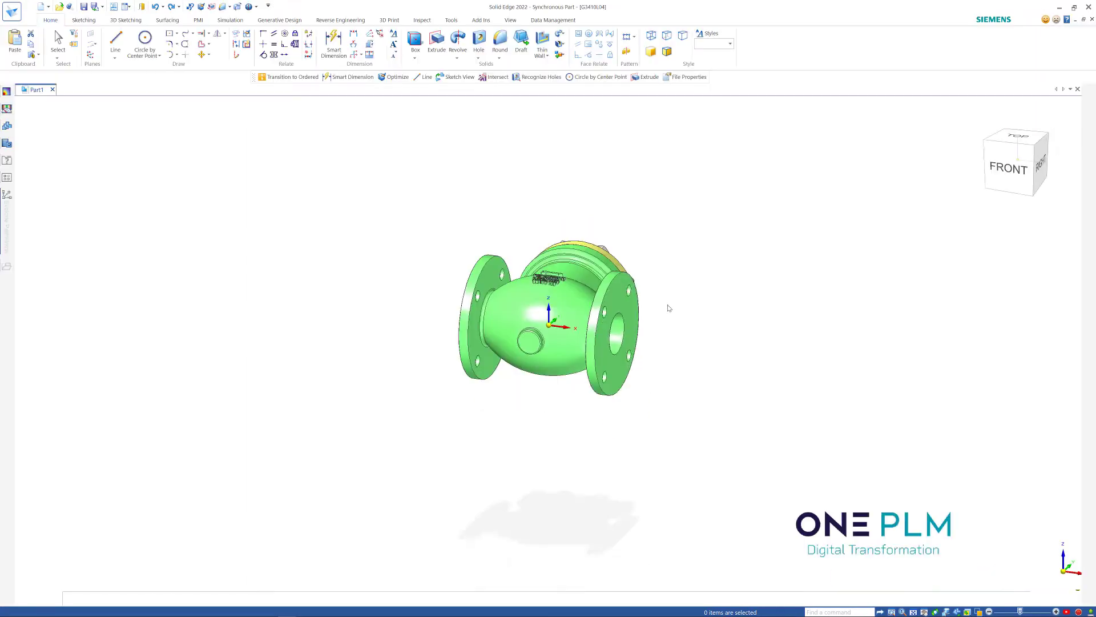
Validate the new document's properties, assign it a document number, and save the part in D:\Managed Data\Pre-Release
middle_drag(642, 289, 621, 342)
scroll(618, 341, down, 3)
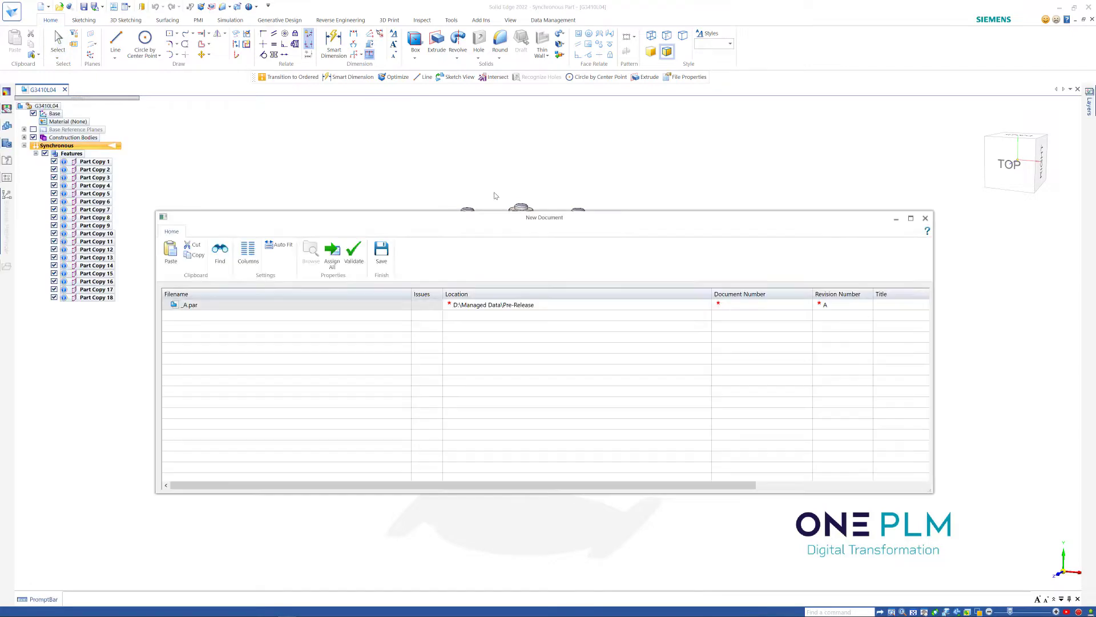
click(354, 254)
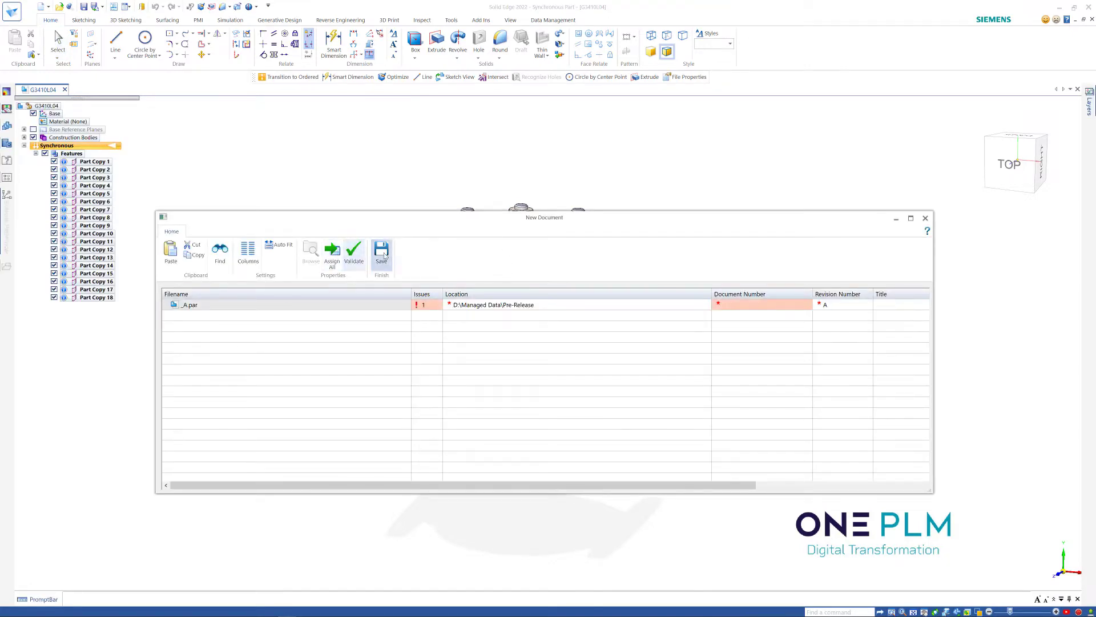
click(617, 379)
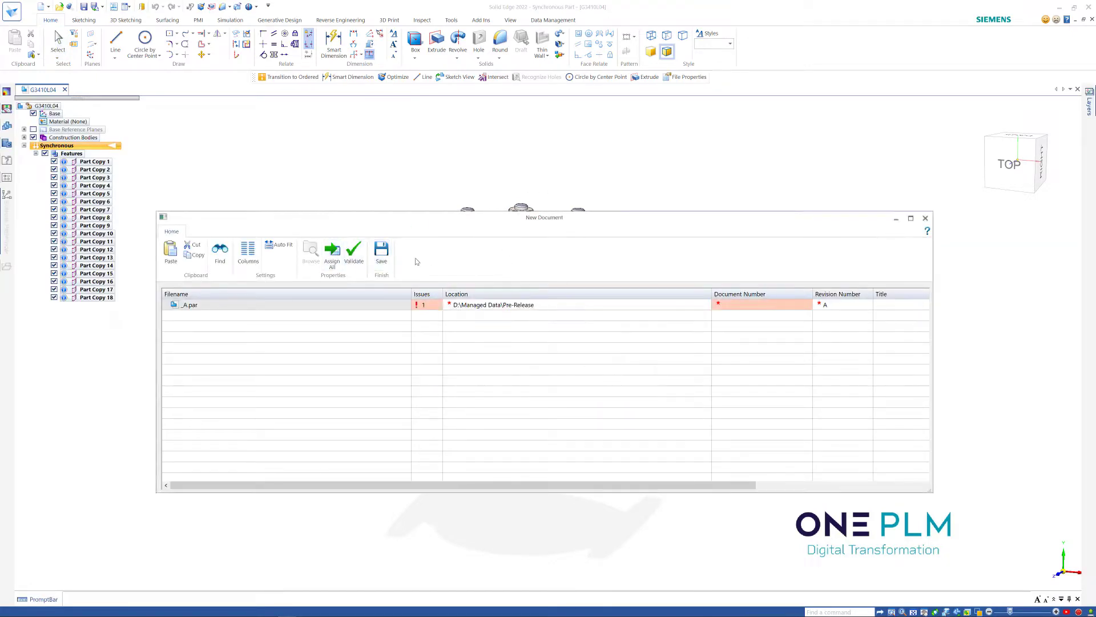
click(381, 252)
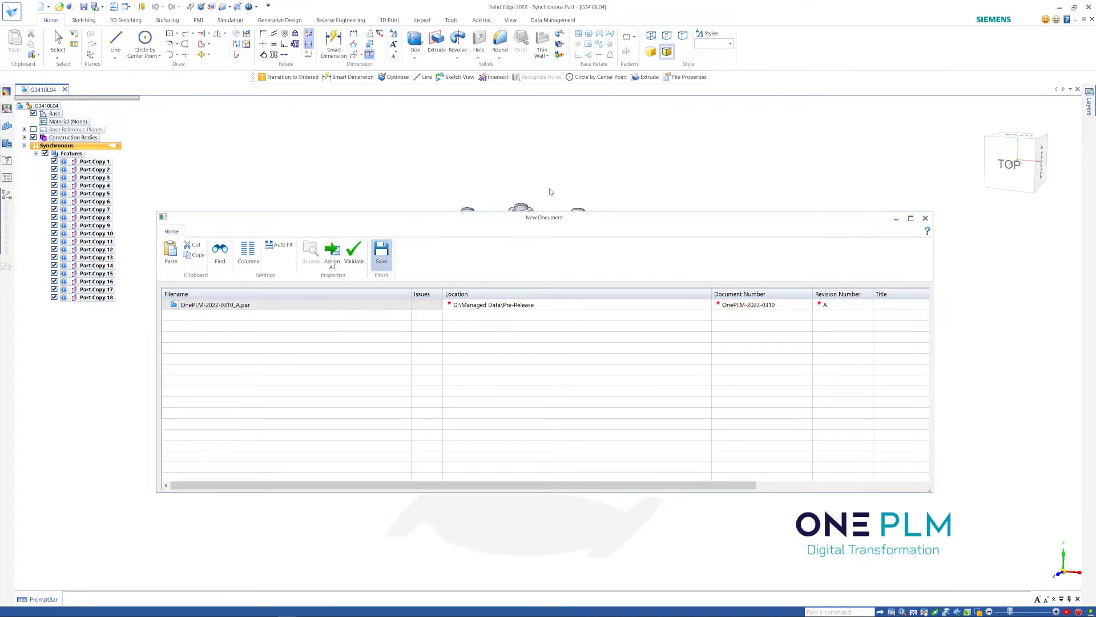
Optimize all the imported valve bodies together and close the optimization report
middle_drag(501, 190, 483, 203)
scroll(483, 203, down, 3)
scroll(562, 224, up, 2)
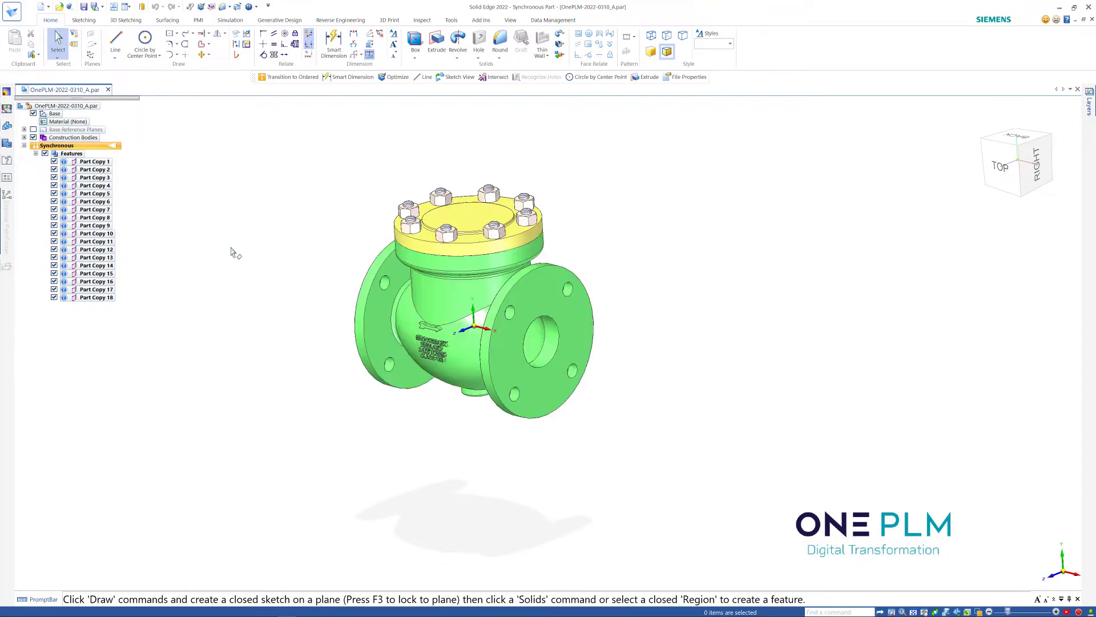
click(423, 20)
click(218, 43)
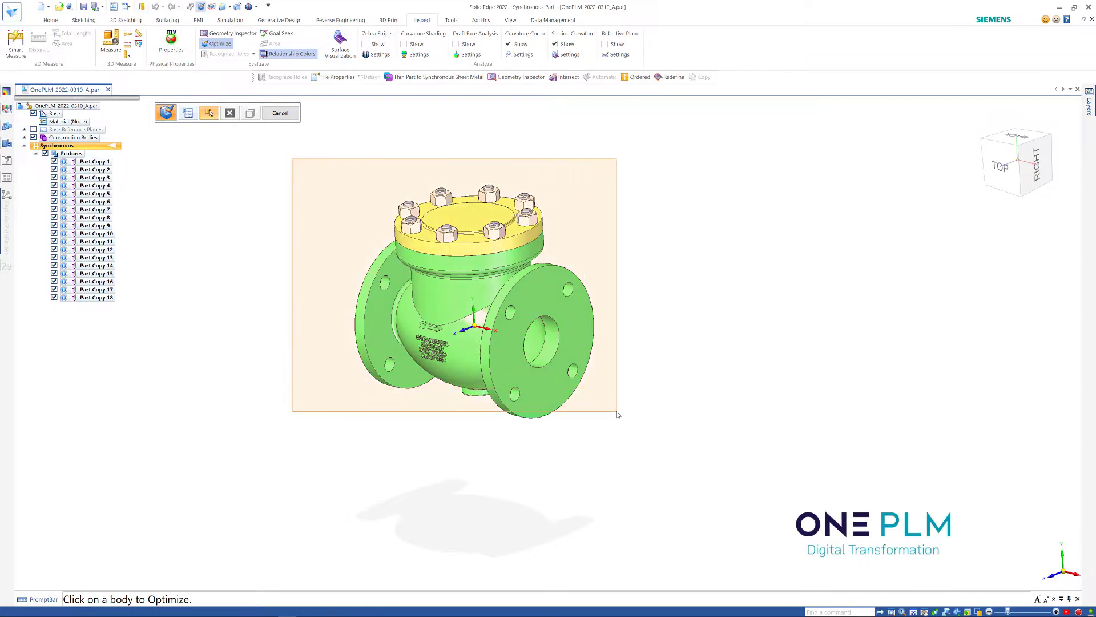
click(666, 271)
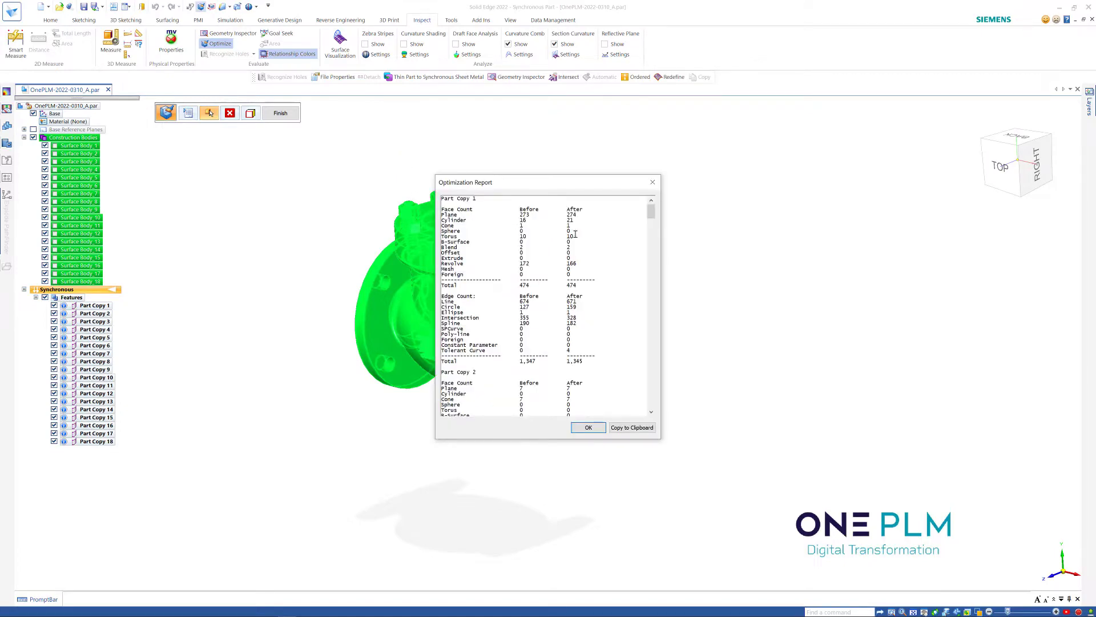
click(588, 428)
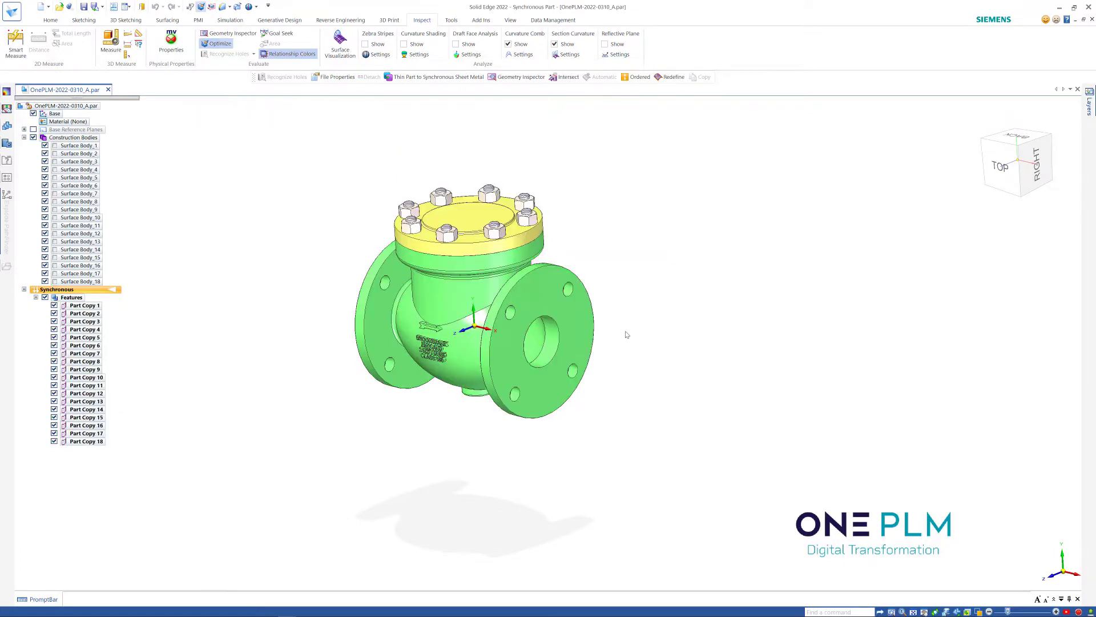
Delete the duplicate nut and stud bodies Surface Body_4 through Surface Body_17, keeping Surface Body_18
scroll(573, 251, up, 5)
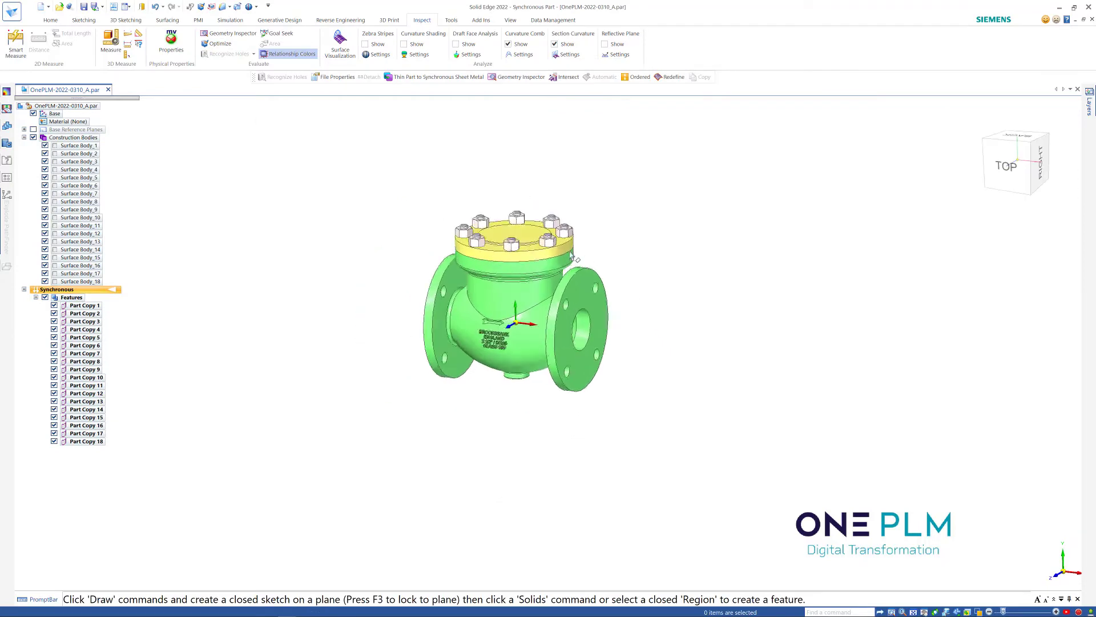
middle_drag(417, 144, 434, 201)
scroll(404, 203, up, 2)
middle_drag(559, 229, 508, 151)
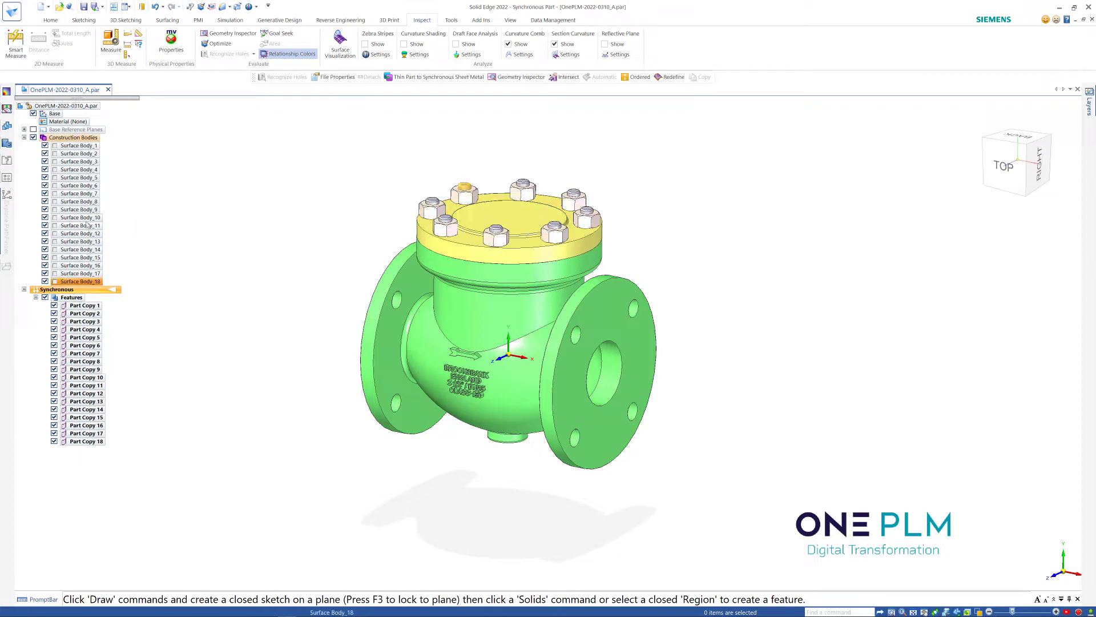
shift+click(80, 273)
shift+click(103, 272)
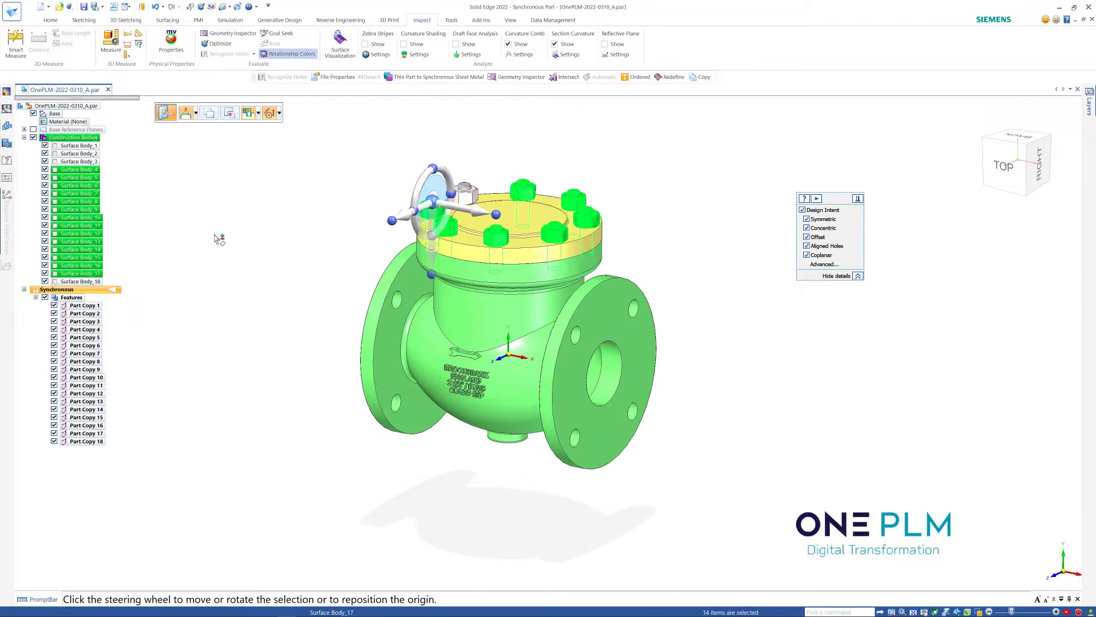
click(291, 221)
key(Delete)
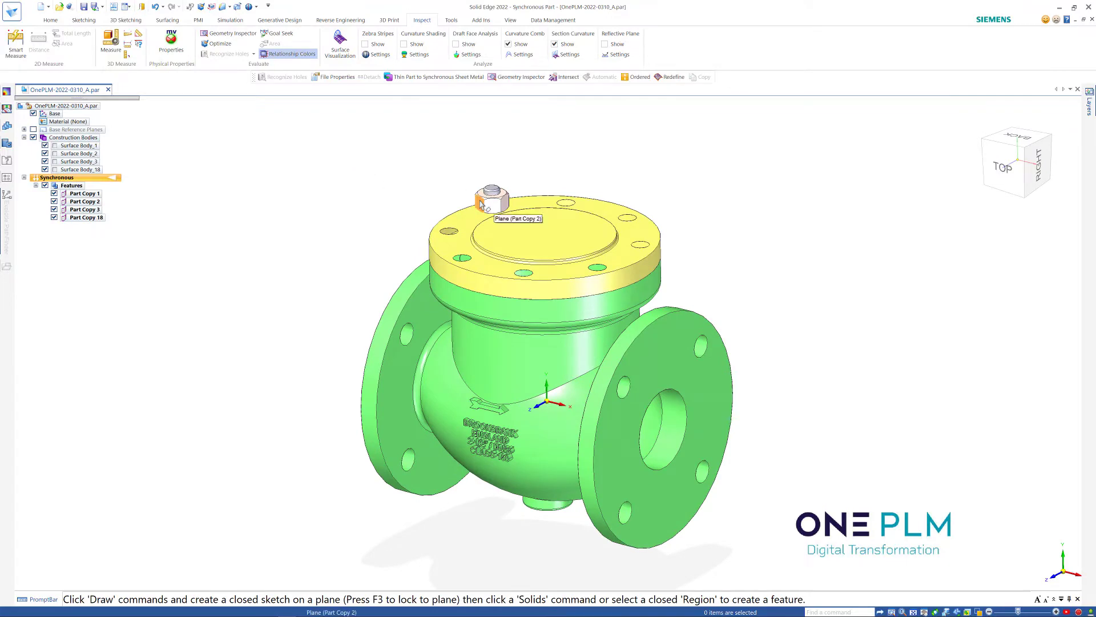
Show only the remaining nut body, Surface Body_2, hiding every other valve body
click(90, 203)
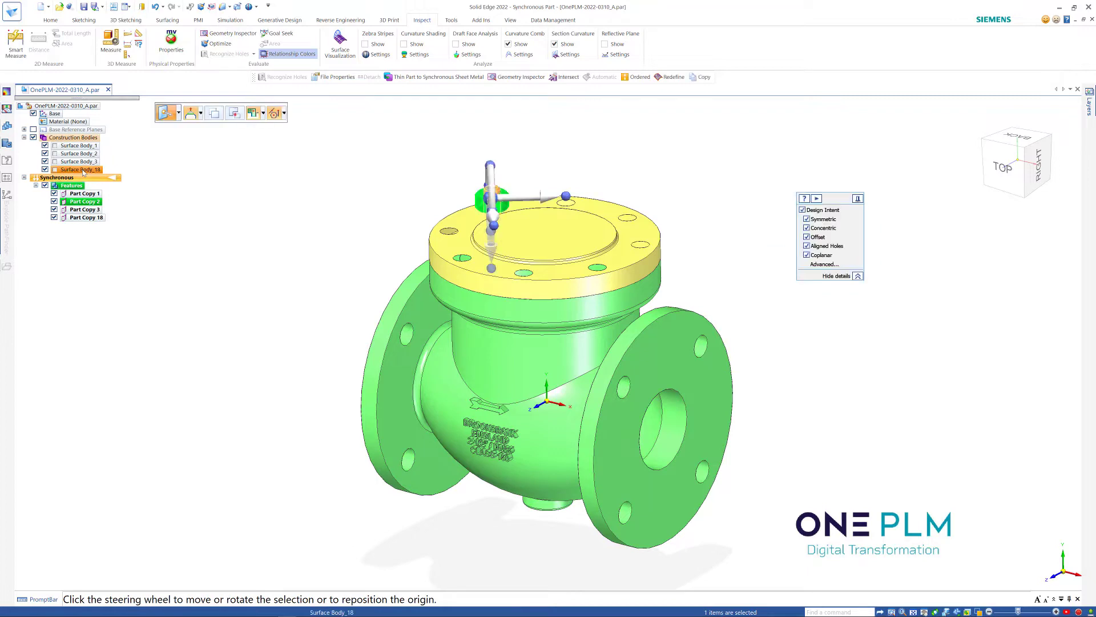
key(Escape)
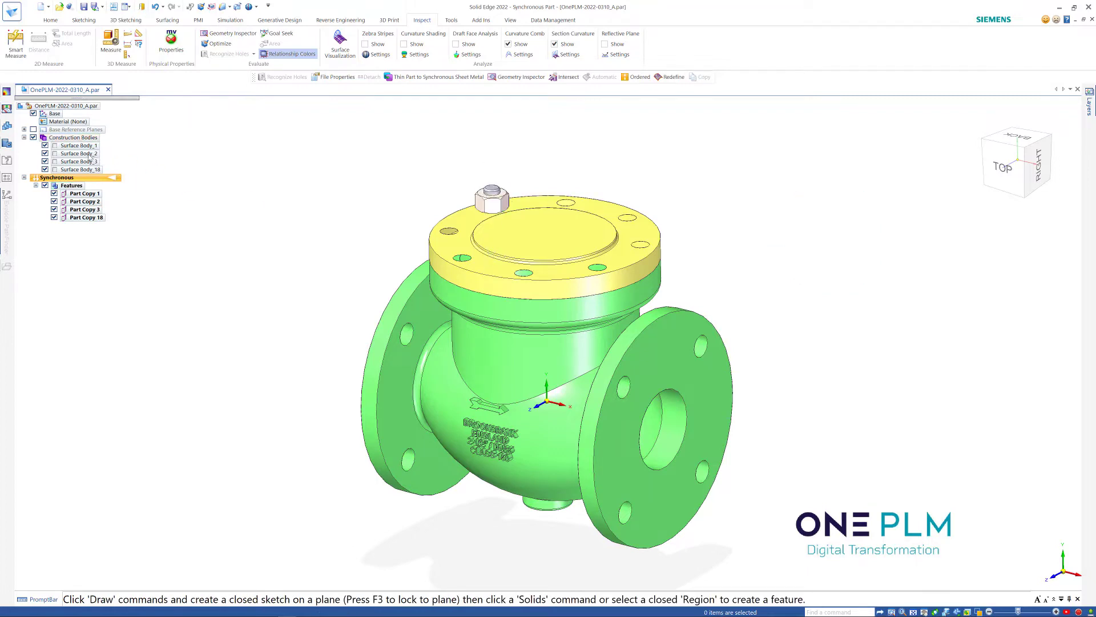
click(89, 155)
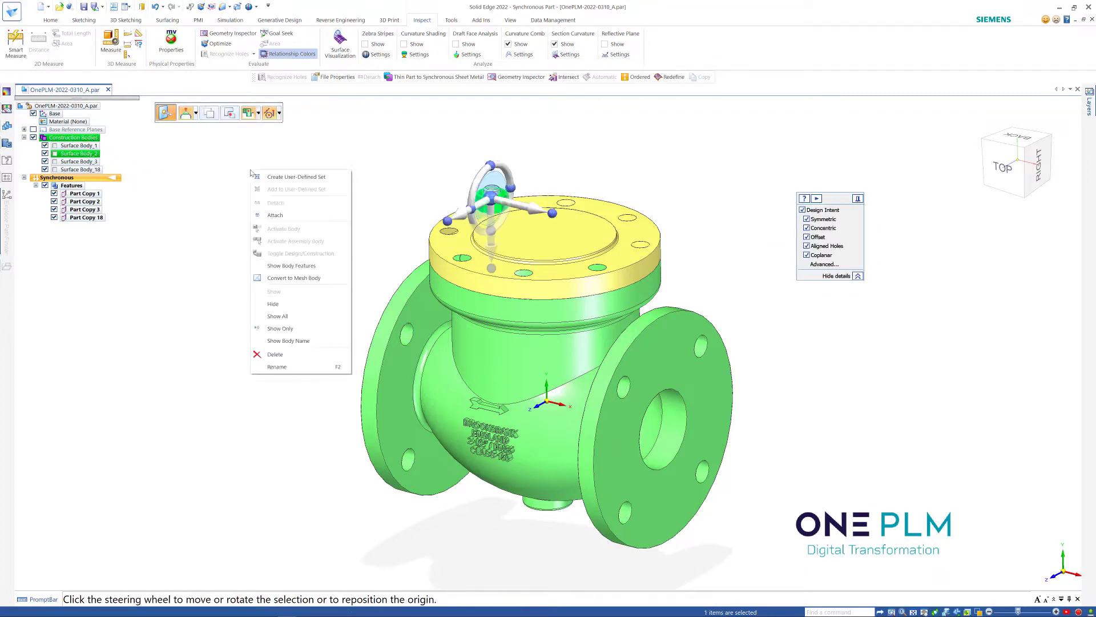
click(280, 328)
mouse_move(515, 210)
middle_down()
mouse_move(511, 277)
mouse_move(533, 177)
mouse_move(558, 155)
mouse_move(563, 164)
mouse_move(522, 172)
mouse_move(509, 209)
middle_up()
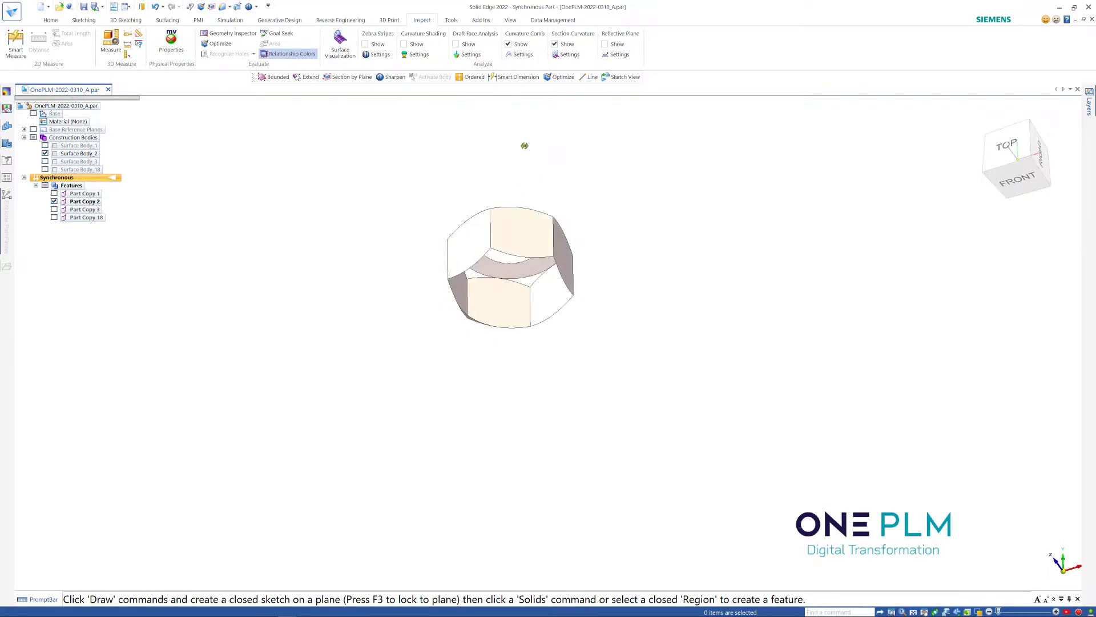
middle_drag(535, 220, 398, 260)
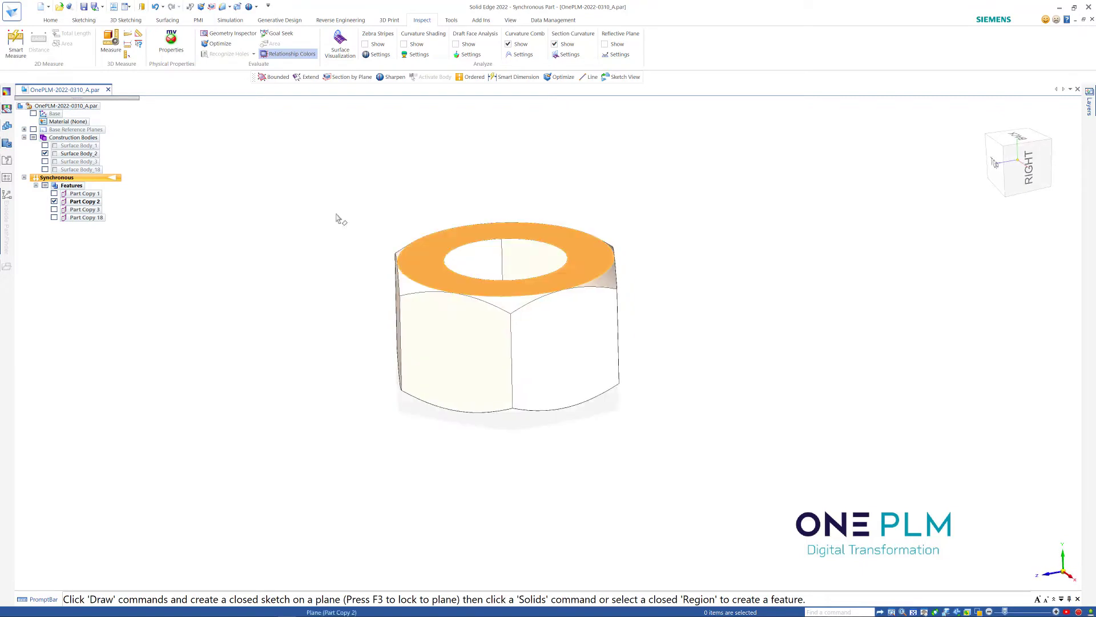
click(50, 21)
middle_drag(424, 223, 317, 198)
drag(317, 198, 642, 308)
key(Escape)
Create a reference plane normal to one of the nut's vertical corner edges at position 0.5 along the edge
middle_drag(665, 306, 687, 298)
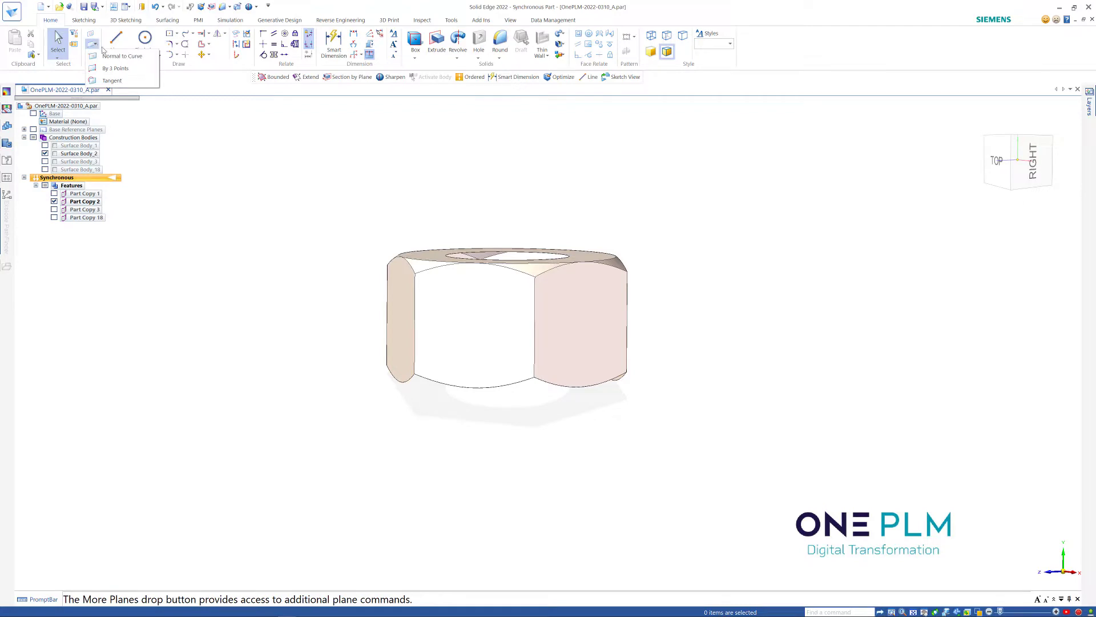
click(117, 56)
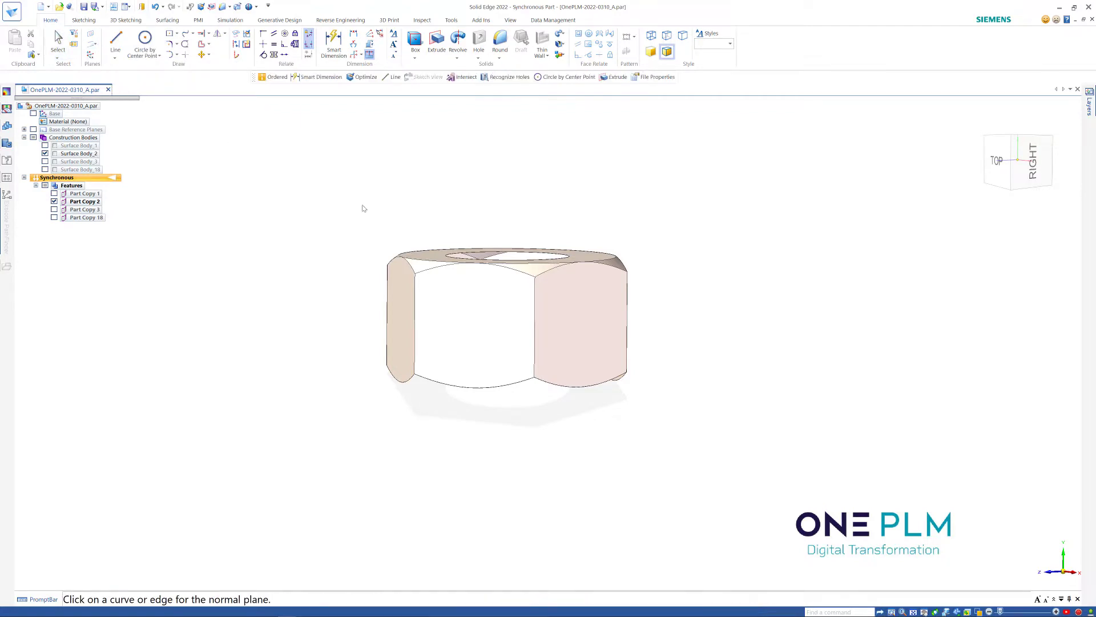
click(536, 312)
scroll(547, 364, up, 2)
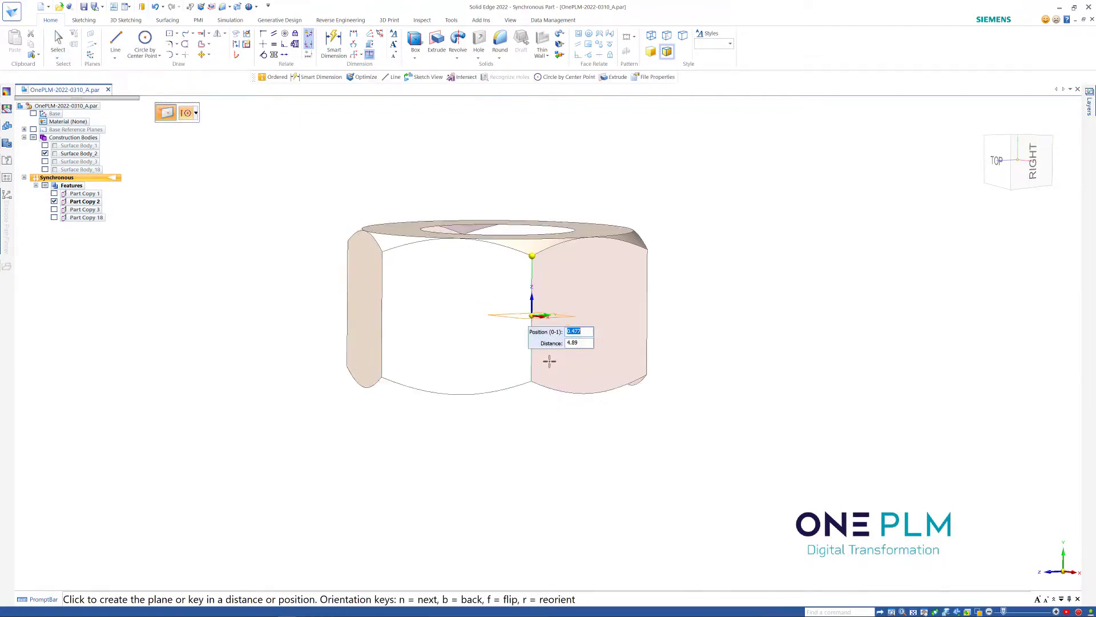
middle_drag(563, 365, 565, 372)
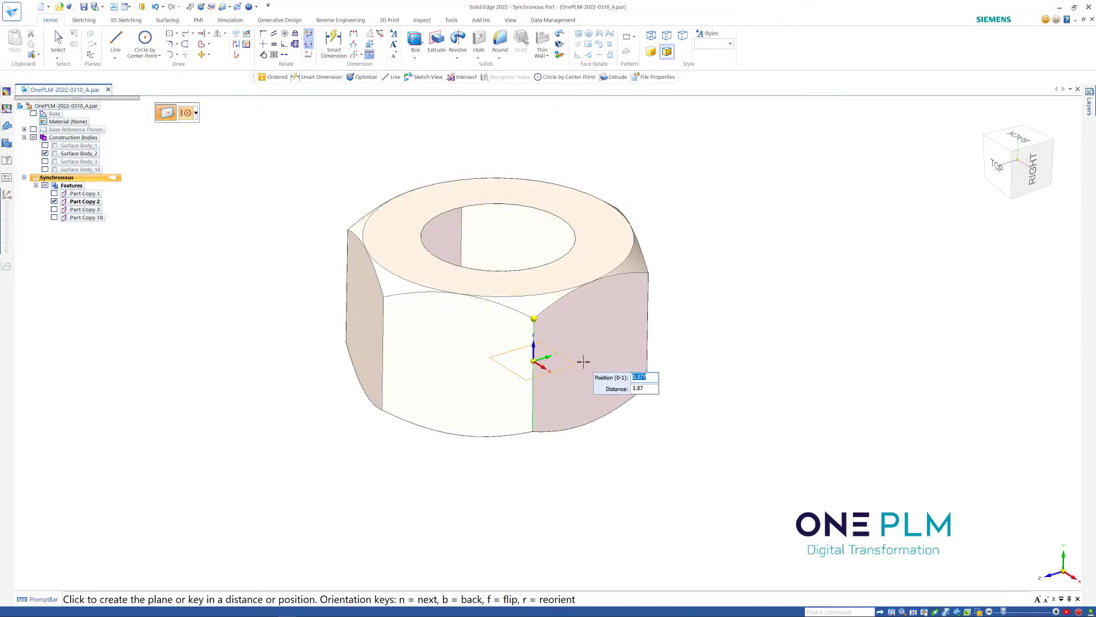
text(.5)
key(Return)
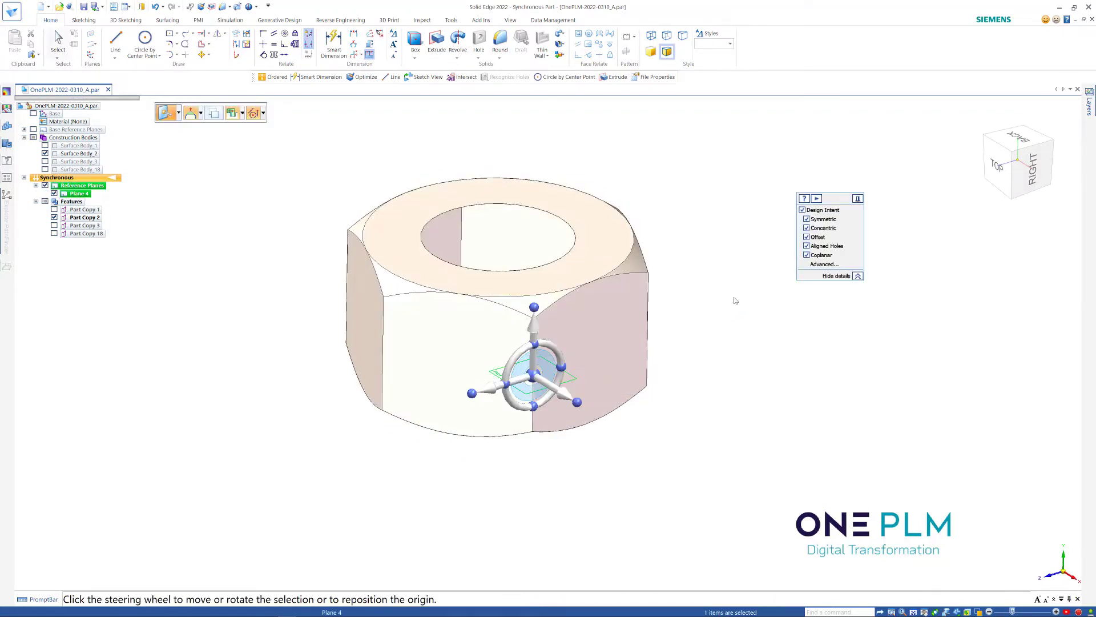
key(Escape)
middle_drag(712, 290, 696, 263)
drag(311, 194, 690, 300)
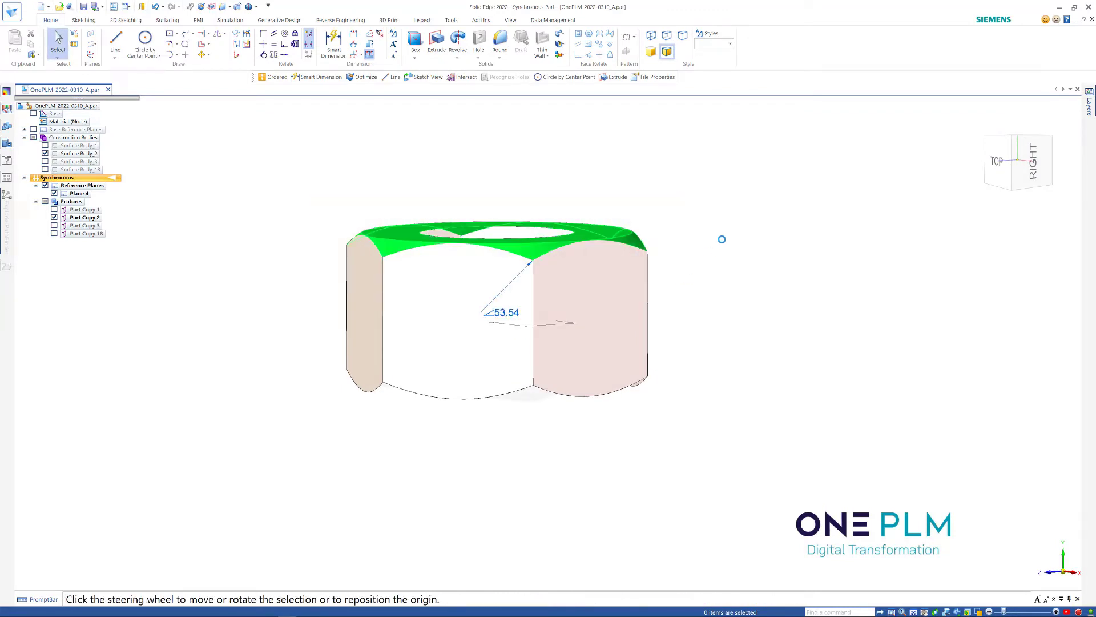
middle_drag(714, 267, 691, 228)
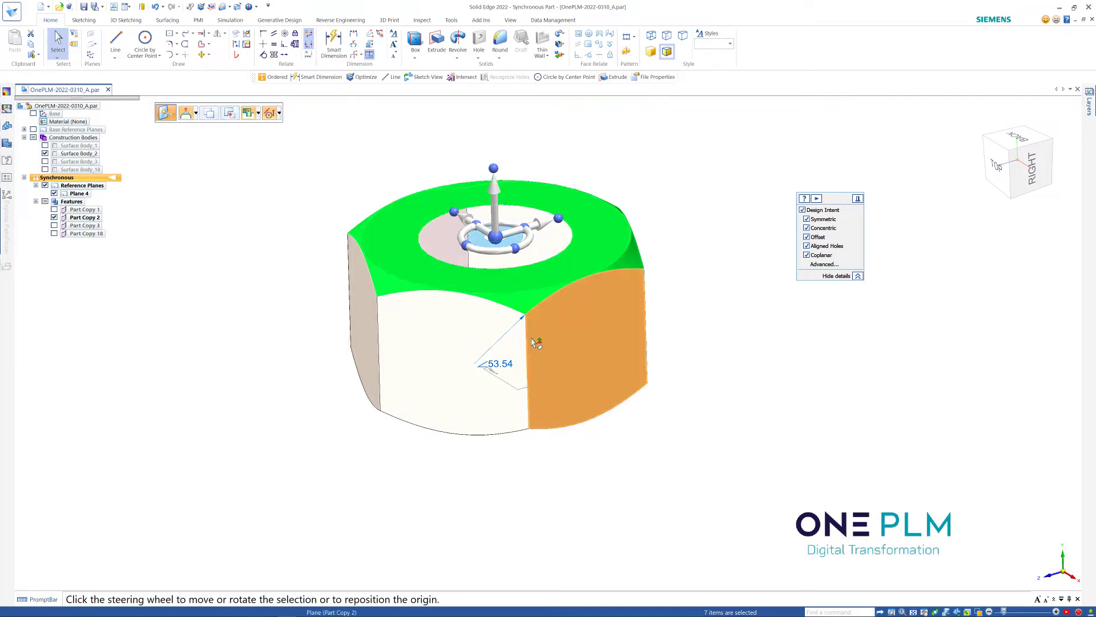
ctrl+click(555, 375)
middle_drag(709, 303, 685, 301)
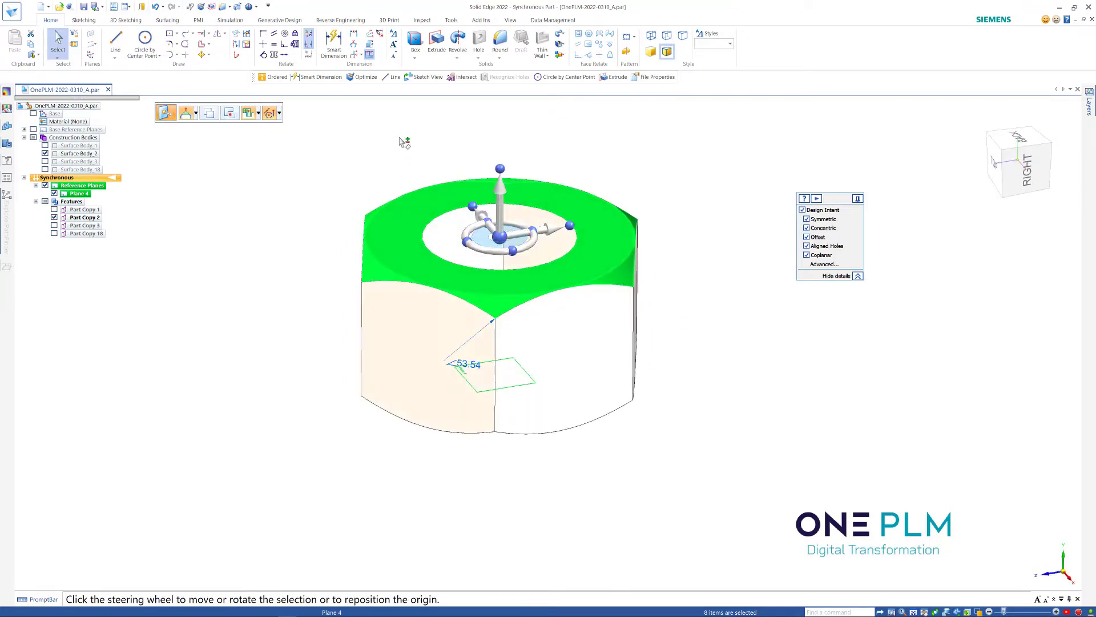
click(590, 160)
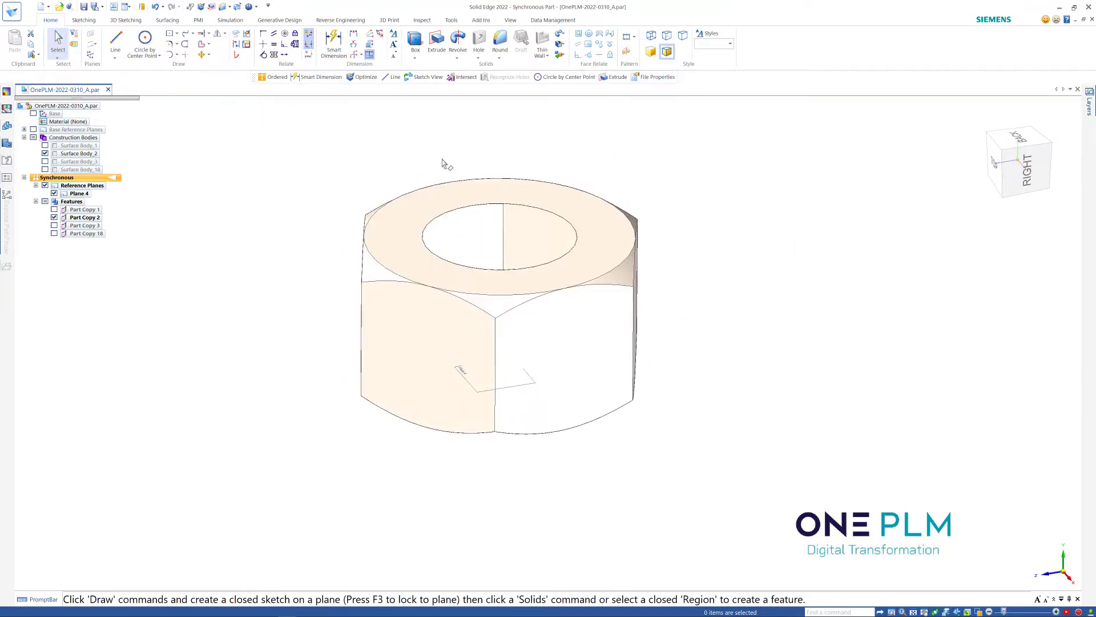
Mirror the nut's upper annular face and chamfer faces about the new mid-height reference plane
middle_drag(456, 164, 443, 145)
drag(258, 142, 673, 298)
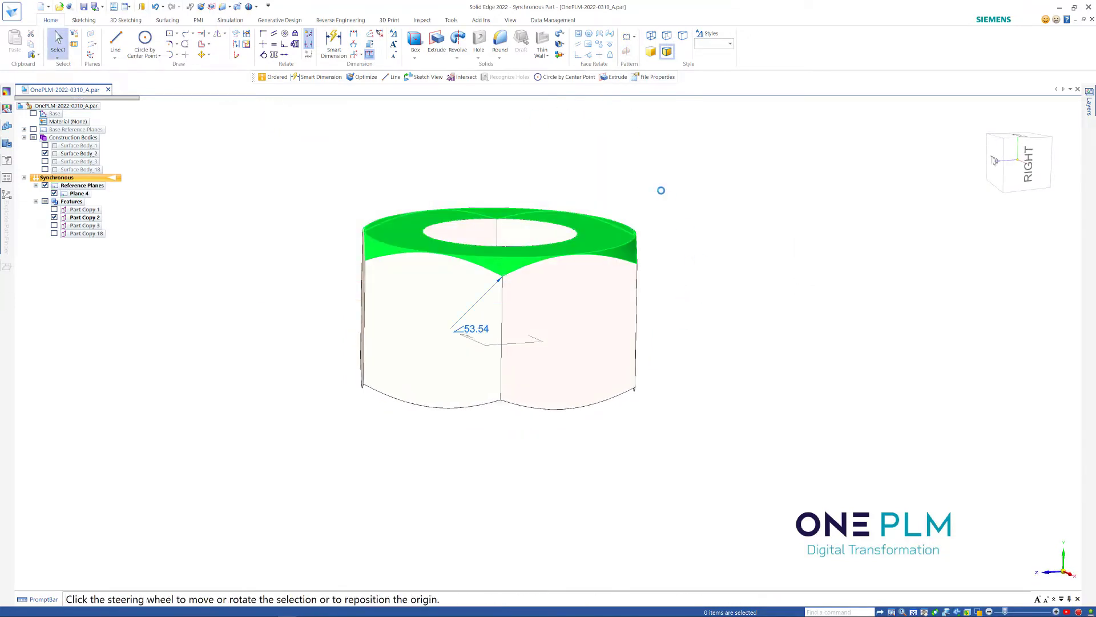
click(627, 52)
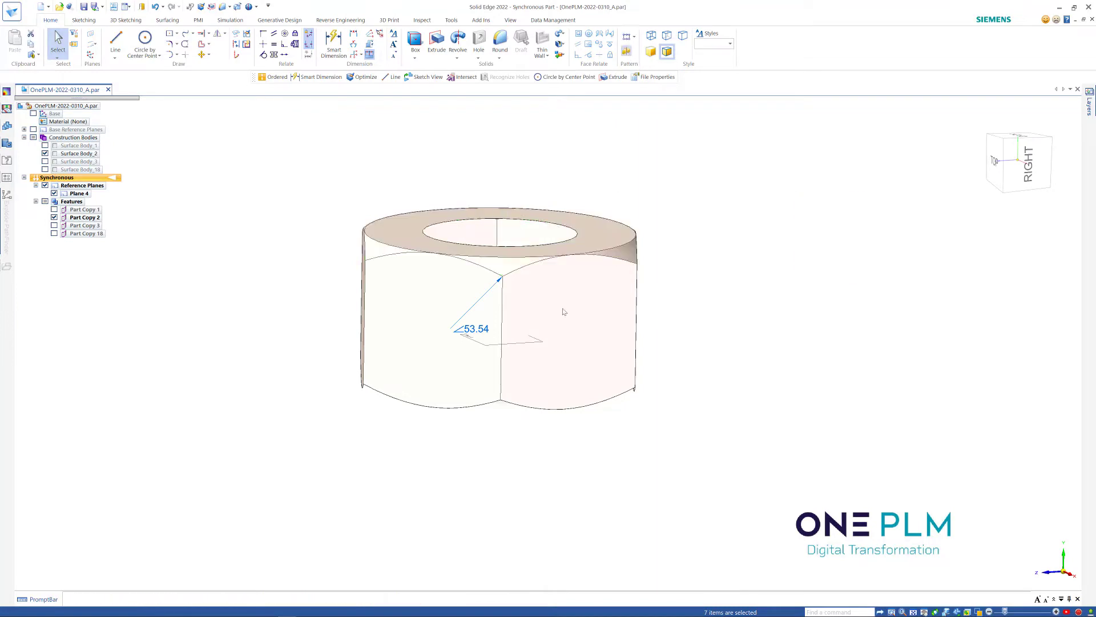
click(527, 346)
middle_drag(709, 303, 687, 275)
key(Escape)
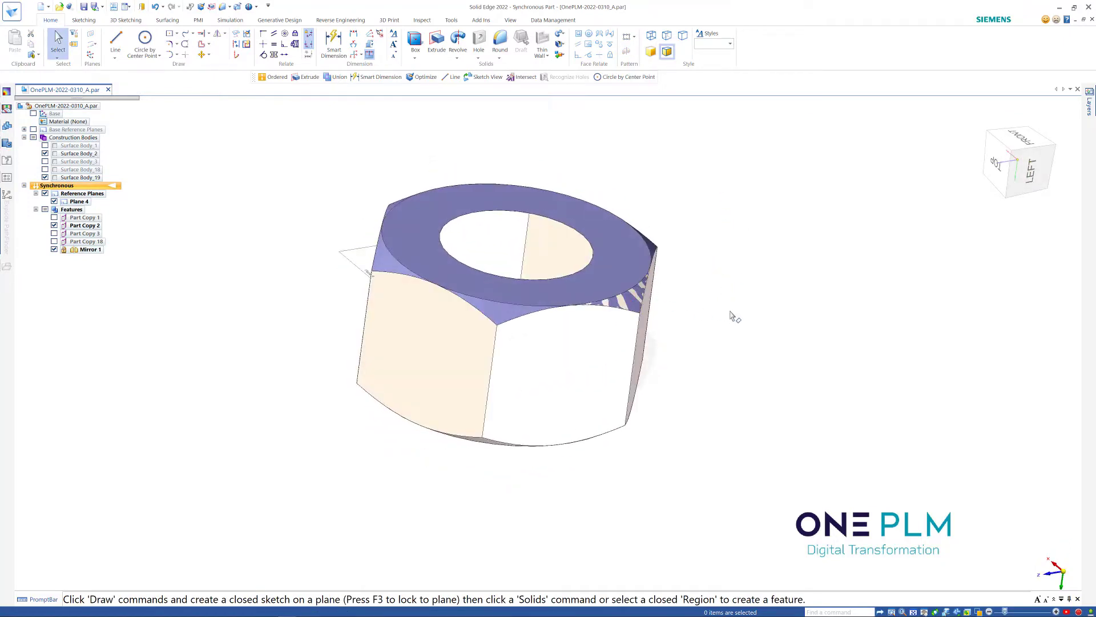
Examine the mirrored end of the nut, identifying the overlapping original cone face belonging to Part Copy 2
middle_drag(720, 308, 706, 299)
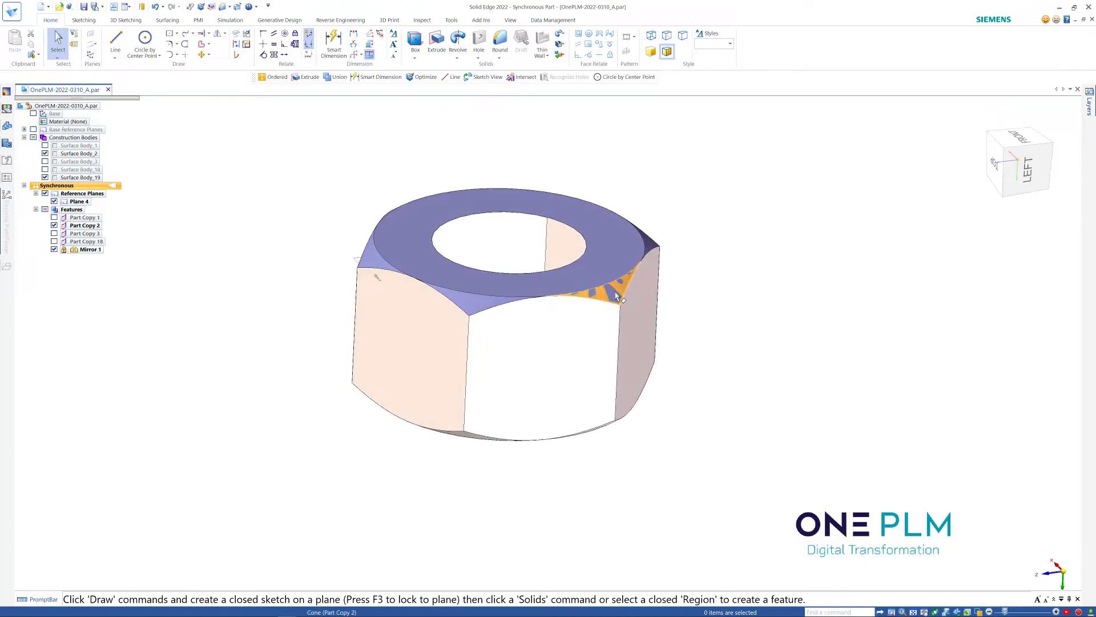
right_click(628, 308)
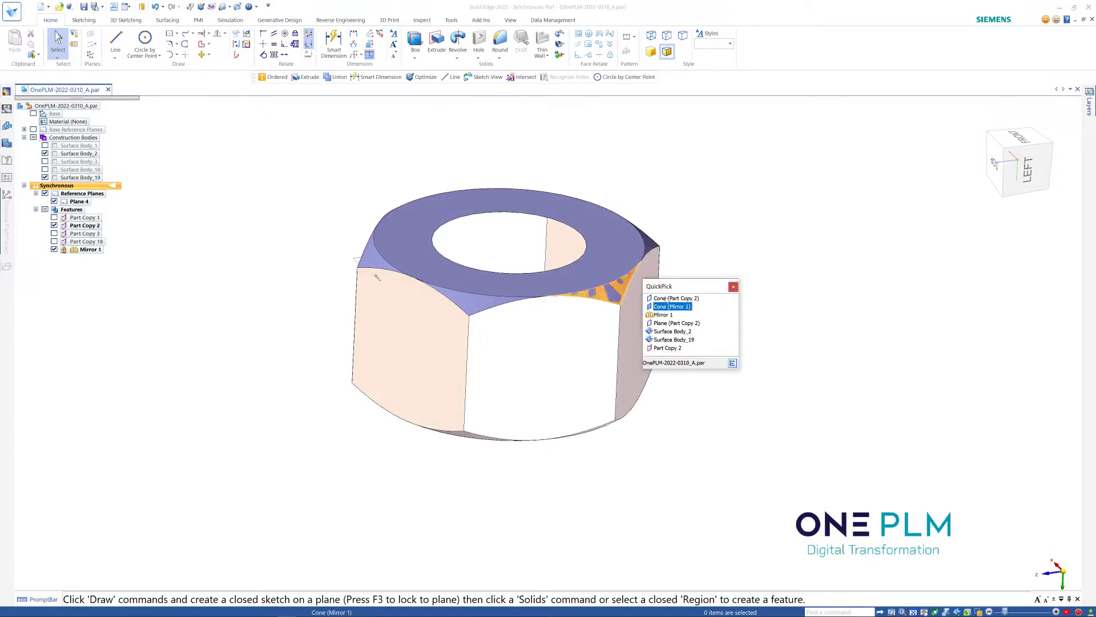
click(666, 298)
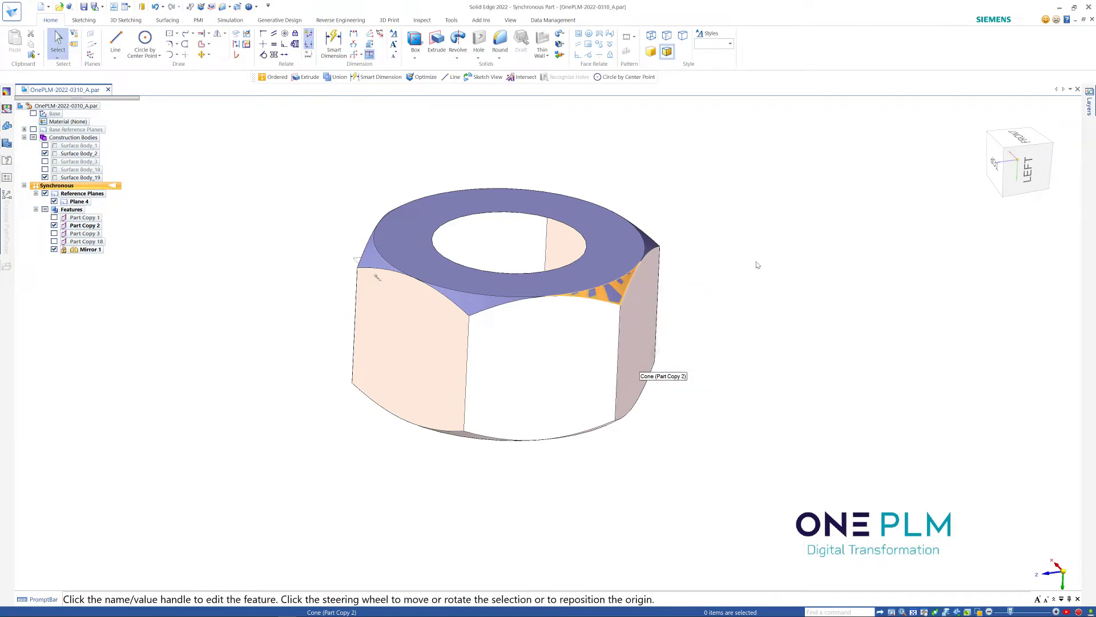
click(728, 293)
middle_drag(727, 297, 568, 299)
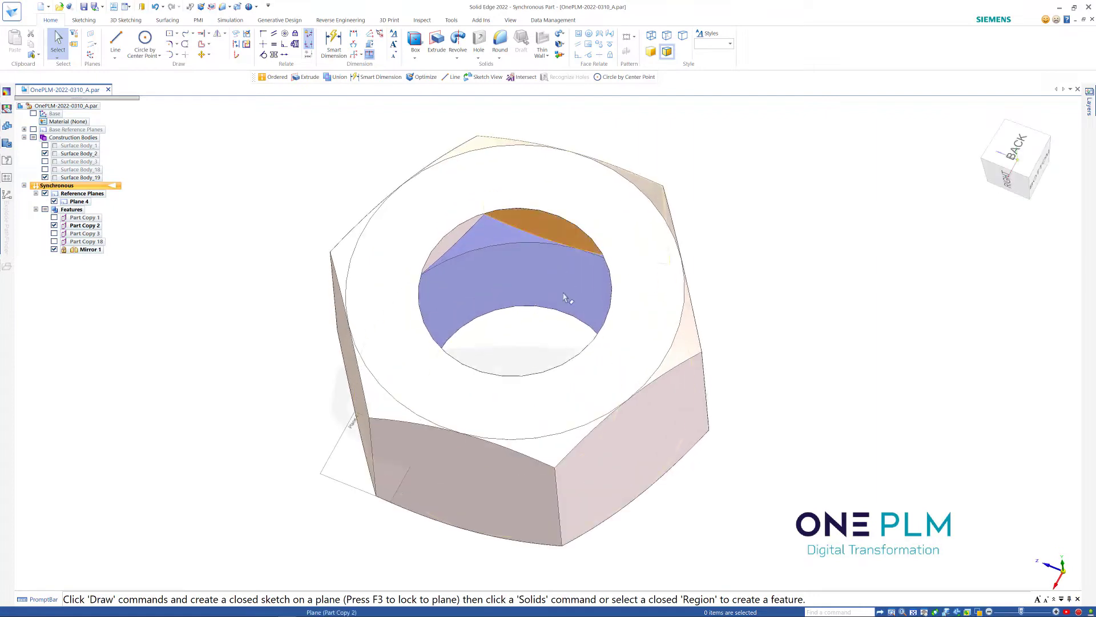
Create a BlueSurf surface joining the circular hole edges of the nut's two end faces to form the bore wall
click(167, 20)
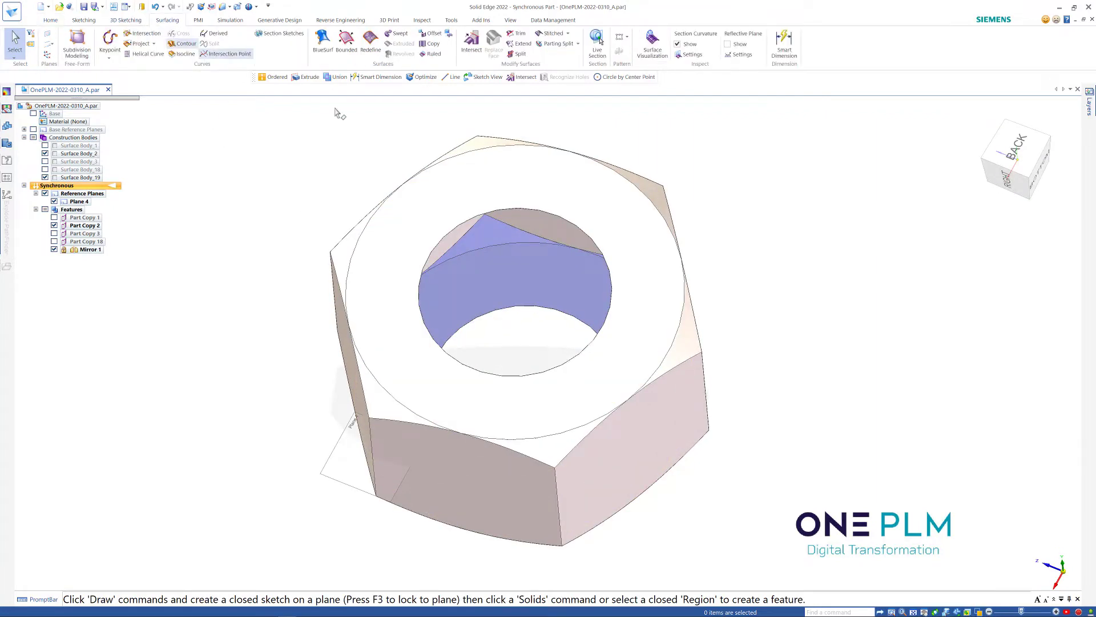
click(333, 54)
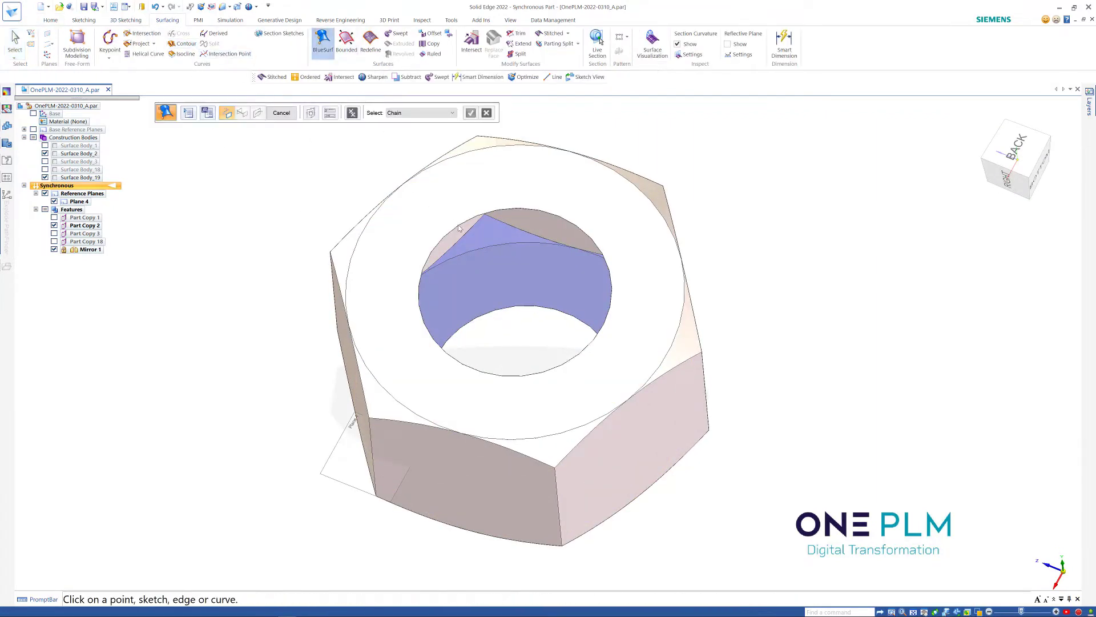
click(458, 230)
click(492, 315)
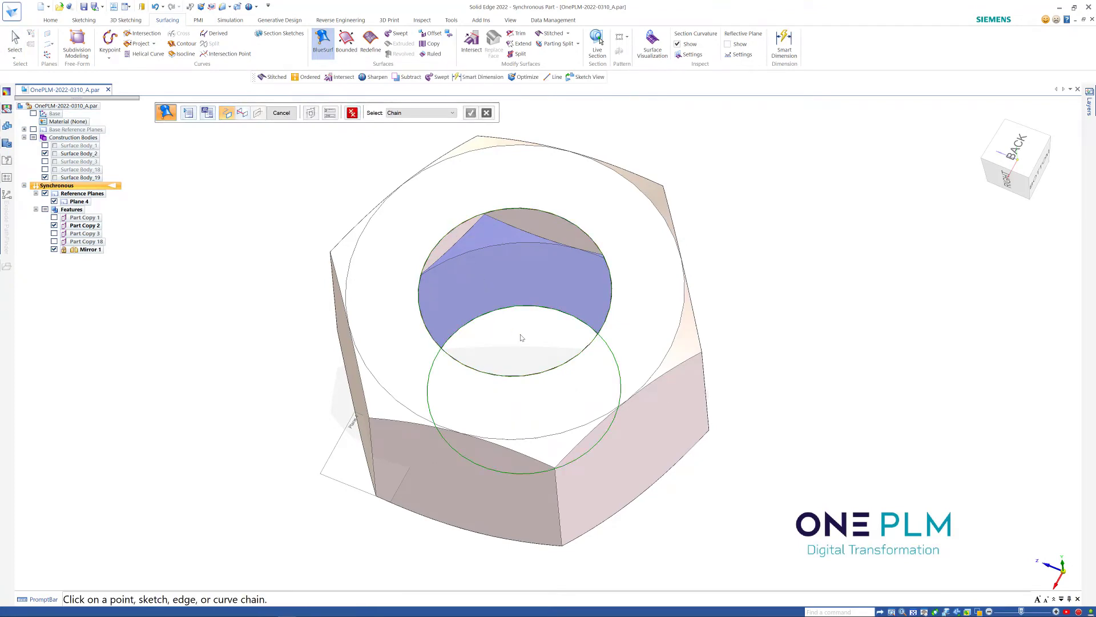
middle_drag(519, 335, 515, 352)
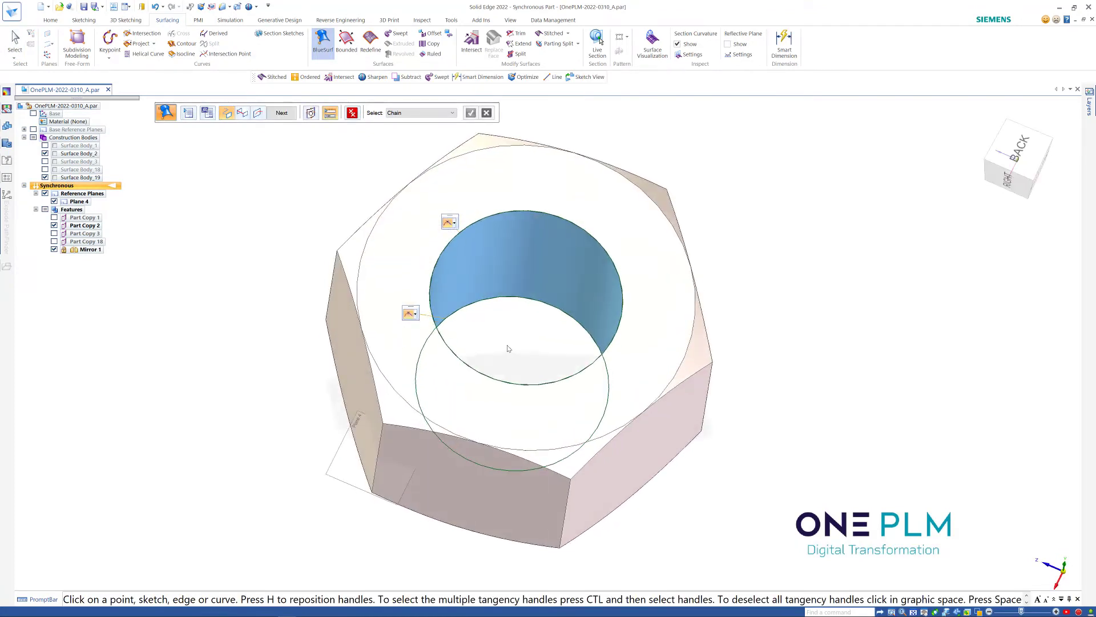
click(282, 113)
click(282, 113)
key(Escape)
Stitch all the nut's surfaces into one body, using a 1.00e-03 stitch tolerance without healing
scroll(568, 269, down, 2)
middle_drag(573, 274, 553, 244)
scroll(553, 244, down, 1)
middle_drag(582, 244, 678, 195)
click(553, 34)
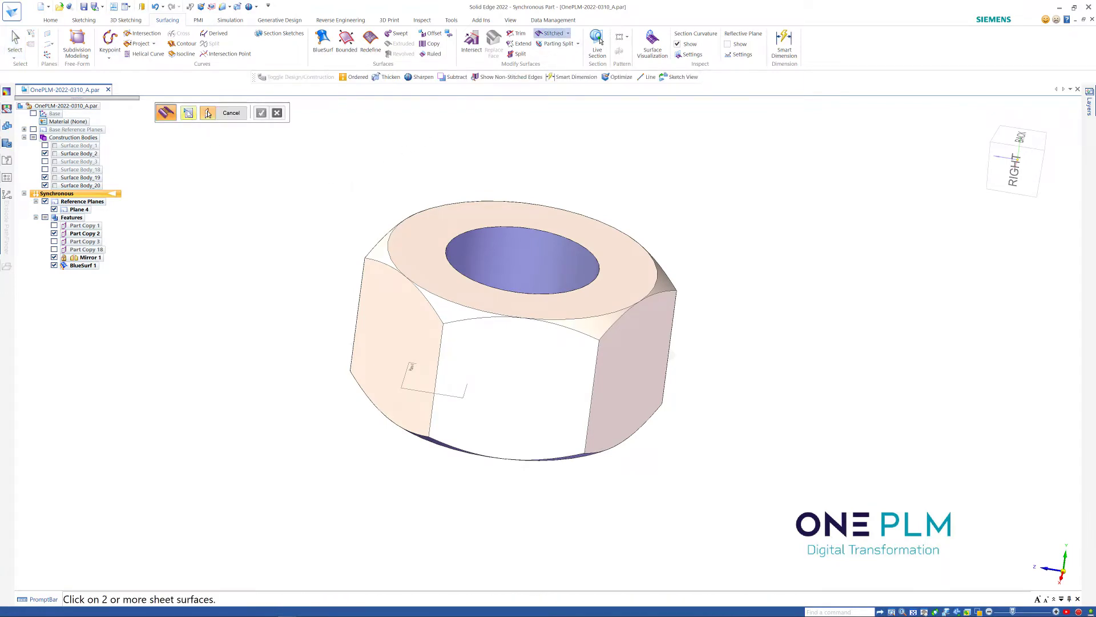
click(188, 112)
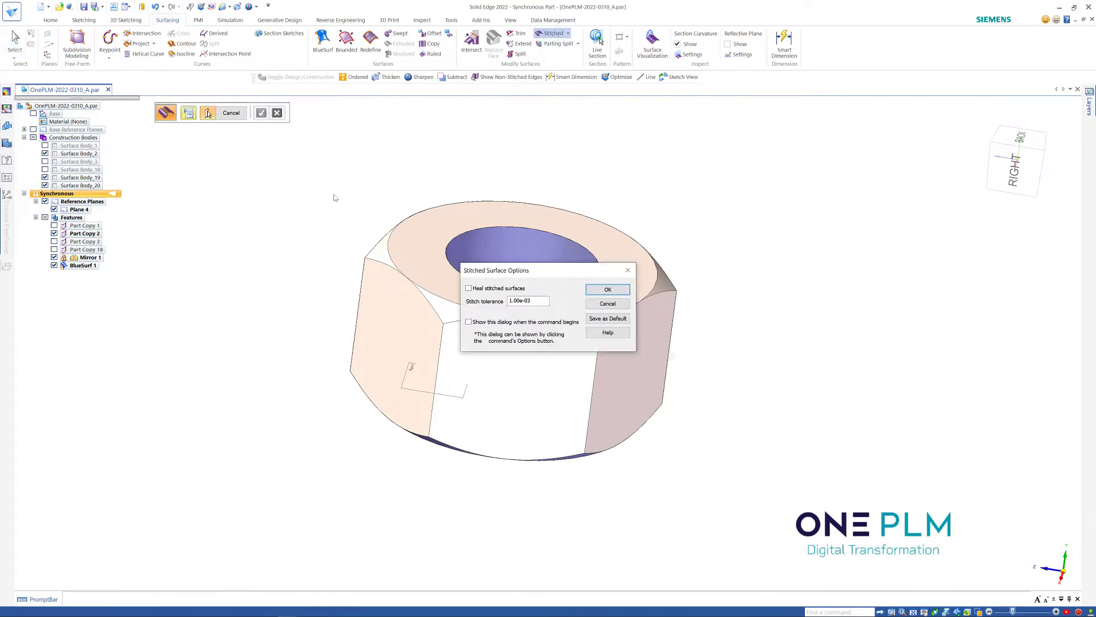
click(607, 289)
middle_drag(372, 191, 341, 194)
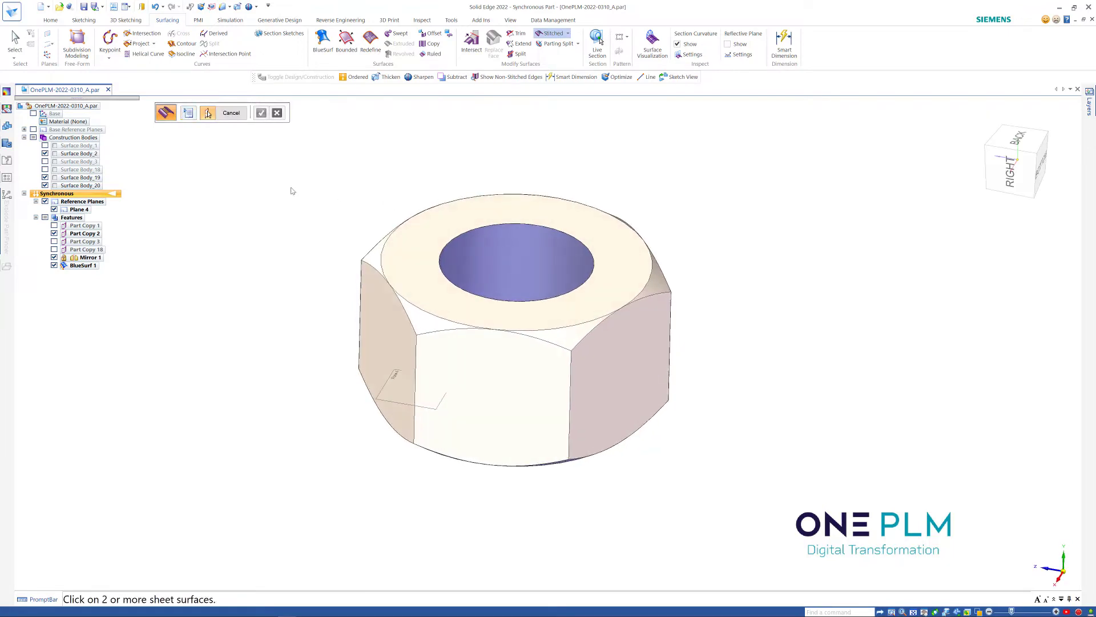
drag(320, 176, 734, 502)
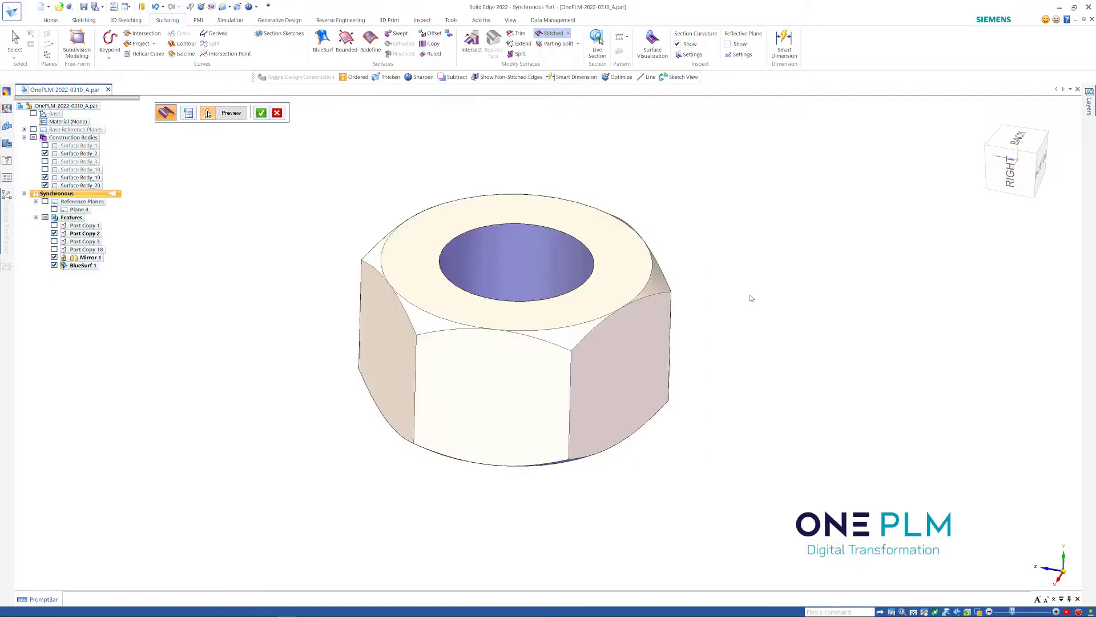
right_click(751, 298)
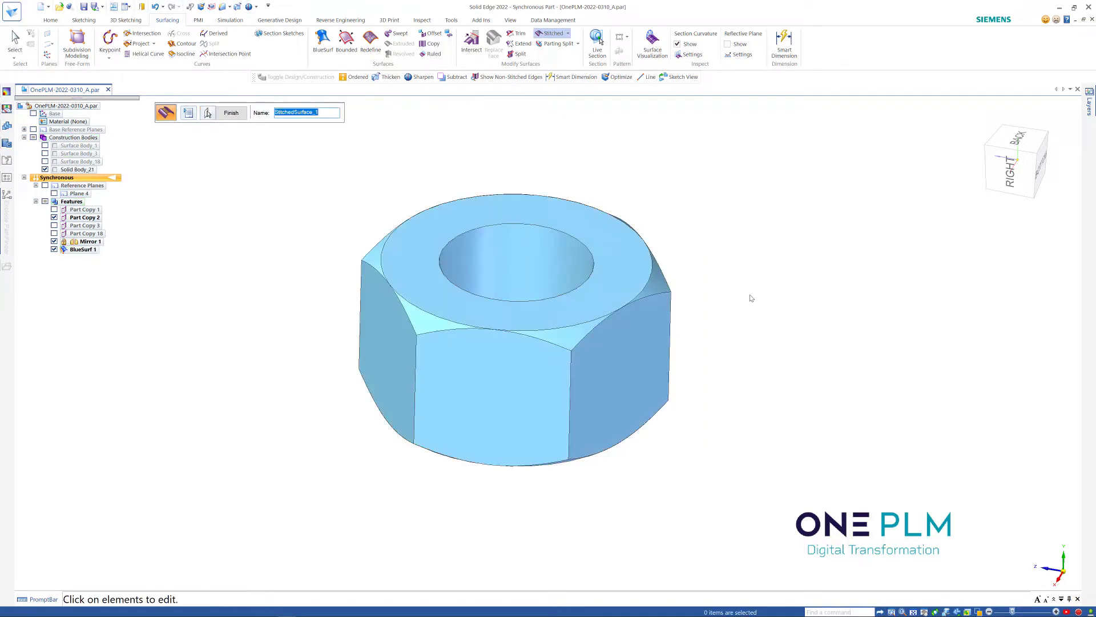
click(237, 112)
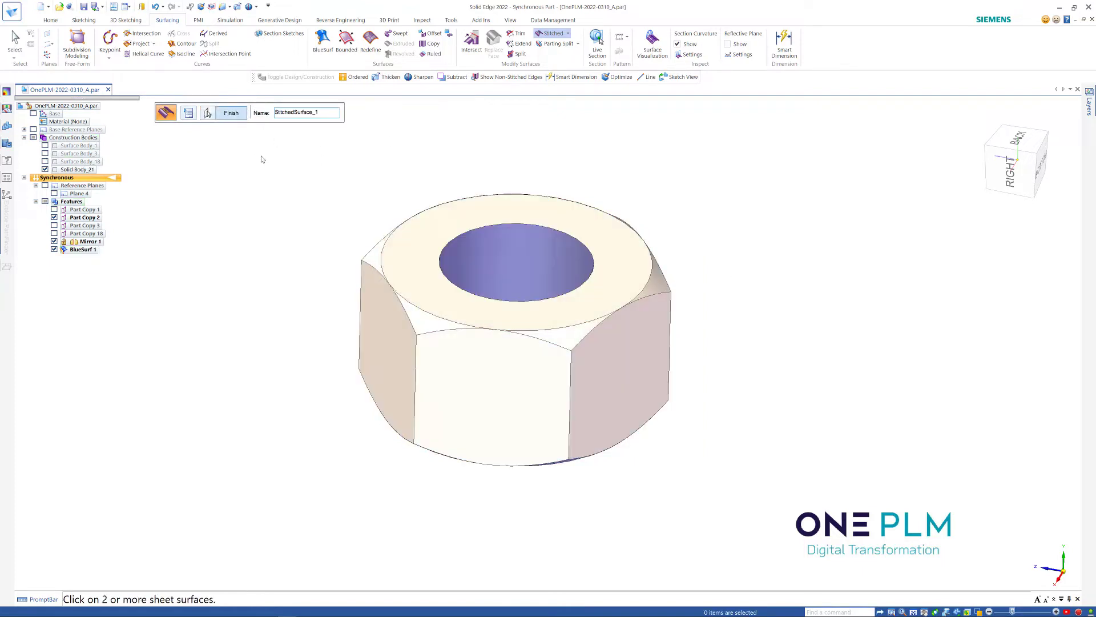
click(232, 113)
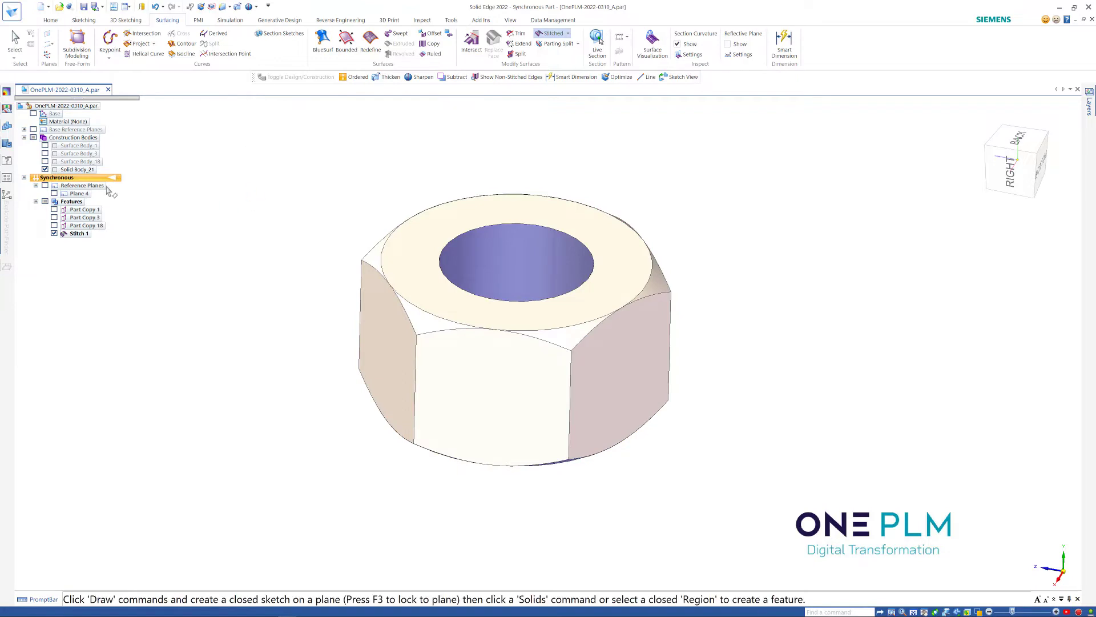
Convert the stitched nut from a construction body to a design body
click(77, 171)
right_click(77, 171)
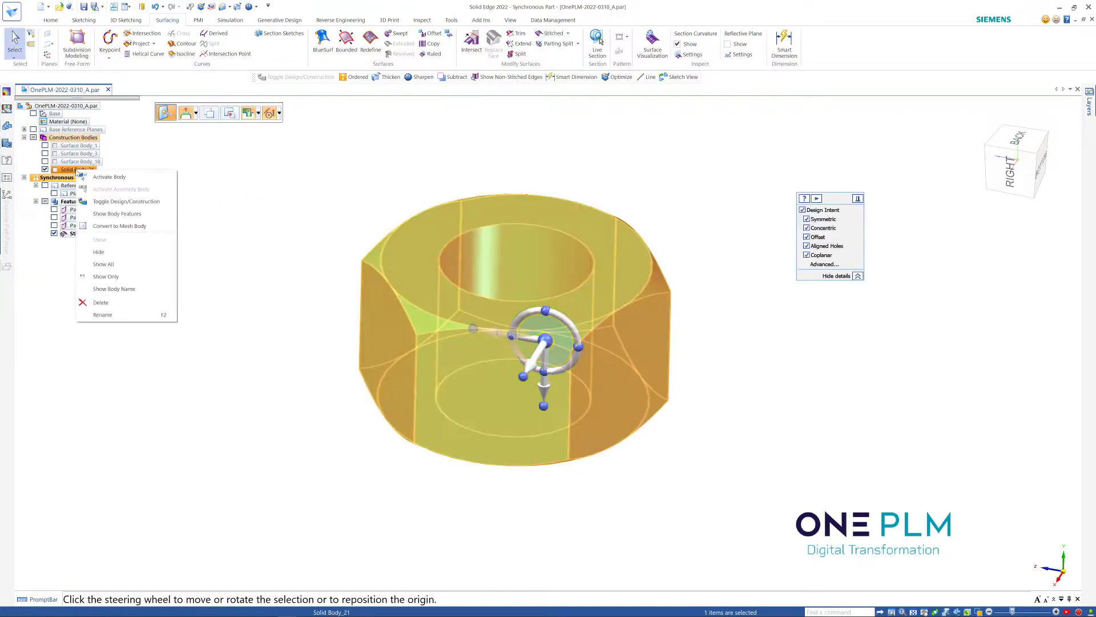
click(110, 203)
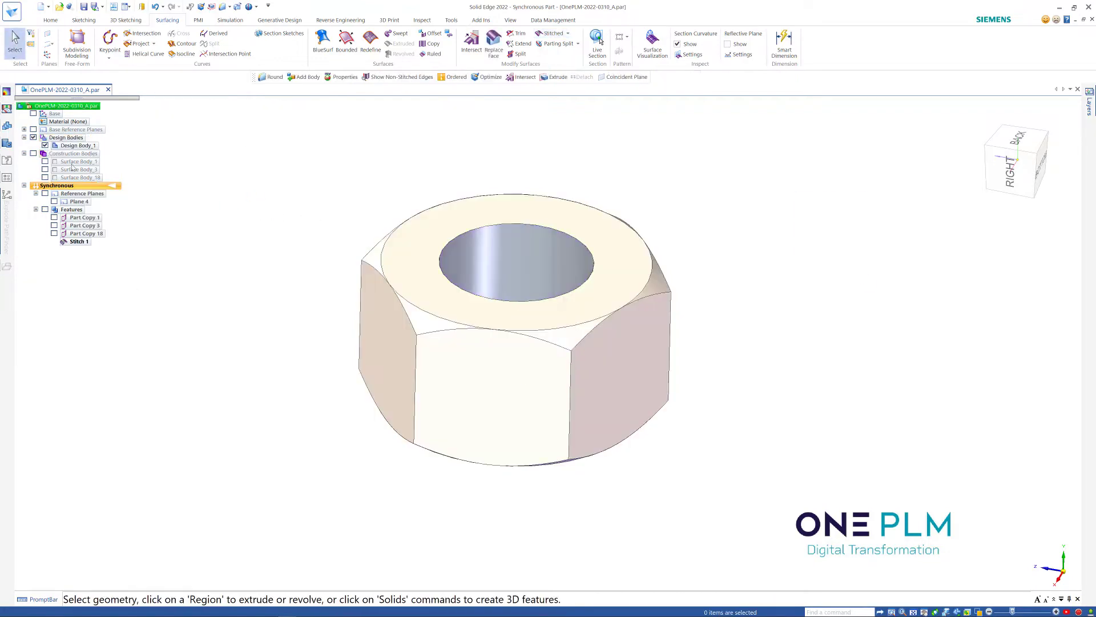
Show only the stud, Surface Body_18, hiding the nut design body and the other valve surface bodies
mouse_move(362, 179)
middle_down()
mouse_move(370, 241)
mouse_move(366, 178)
middle_up()
click(45, 145)
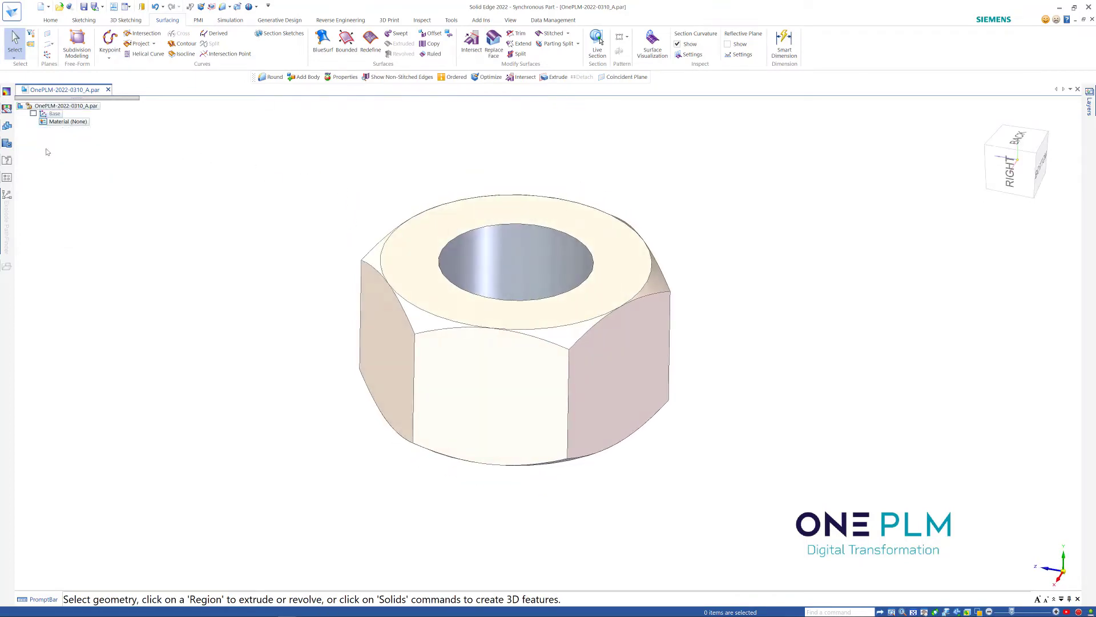
click(45, 162)
scroll(404, 260, down, 8)
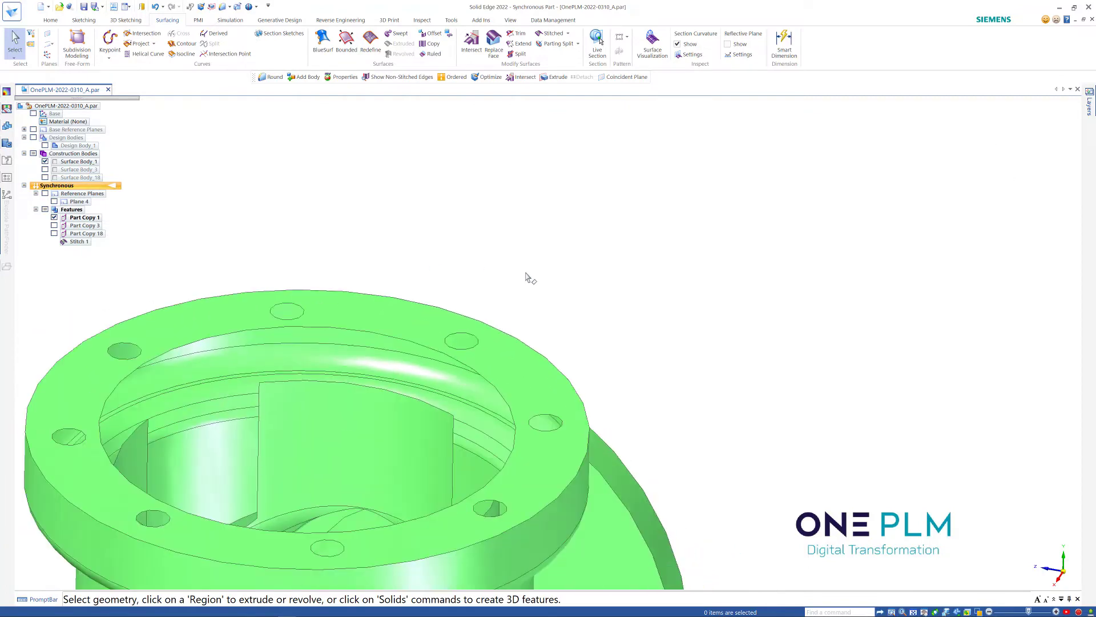
click(45, 170)
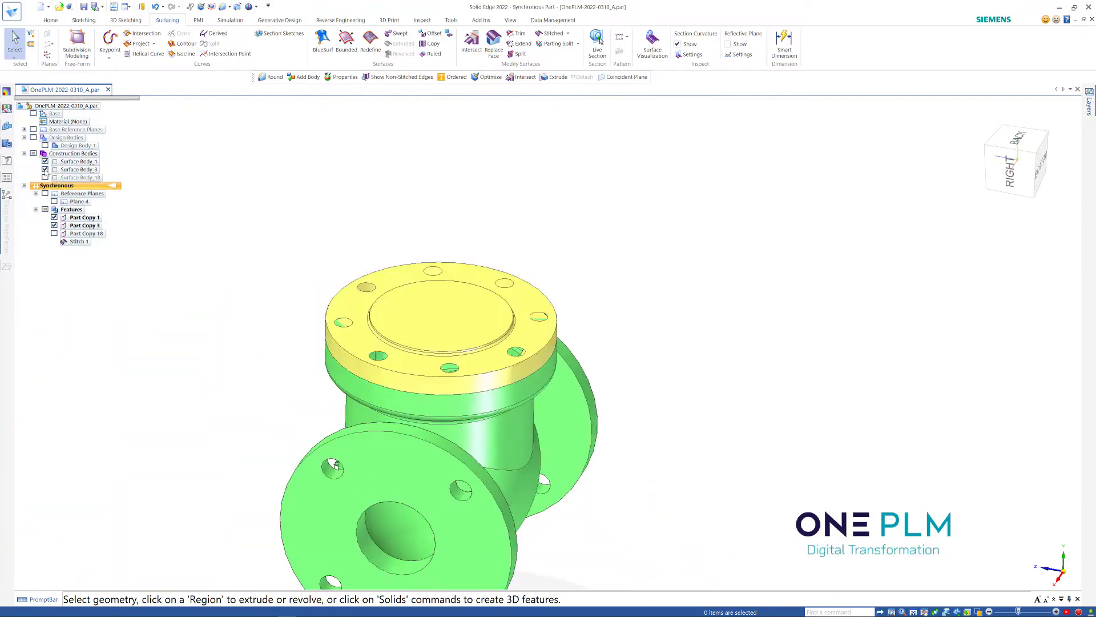
click(45, 161)
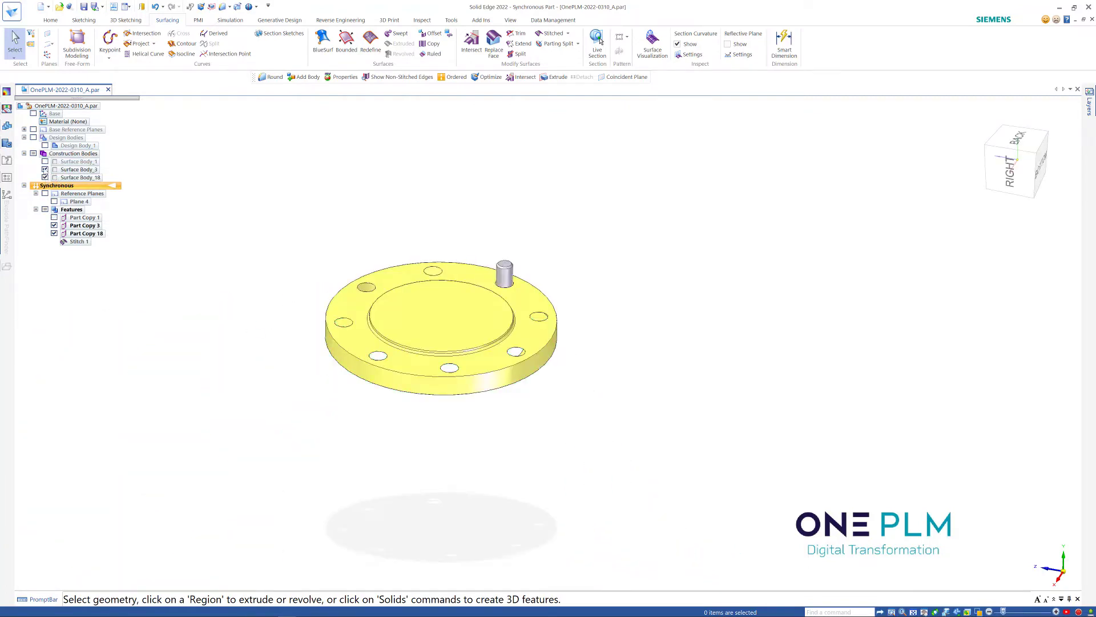
click(45, 170)
Cap the stud's open end with a bounded surface on its circular edge
scroll(359, 247, down, 2)
scroll(394, 248, up, 6)
middle_drag(506, 278, 531, 232)
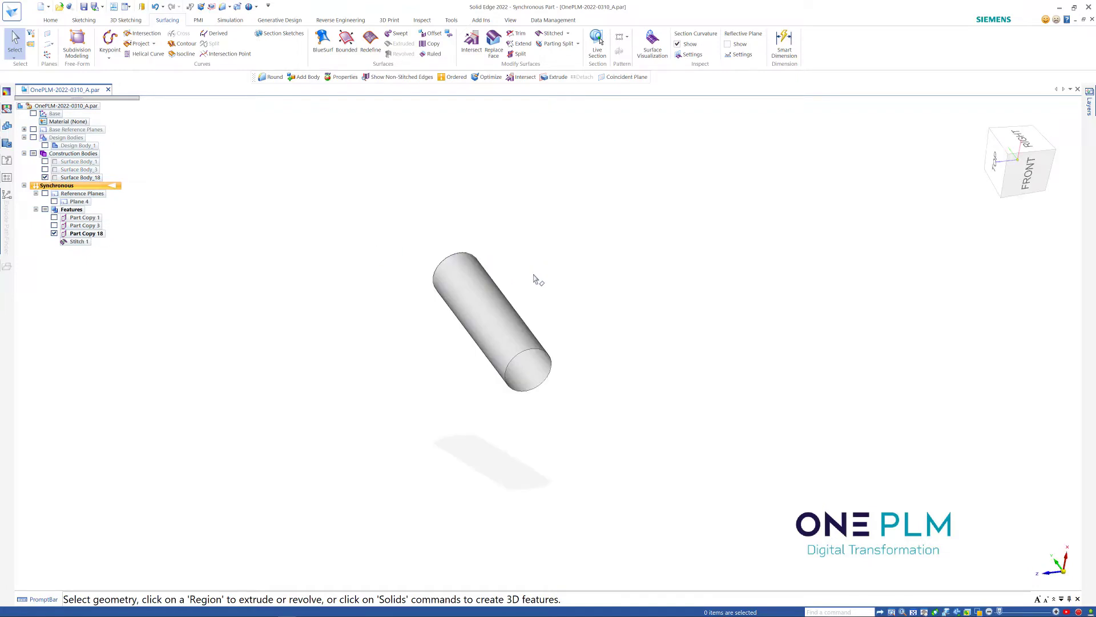
mouse_move(535, 348)
middle_down()
mouse_move(489, 331)
mouse_move(494, 377)
mouse_move(548, 266)
mouse_move(522, 186)
mouse_move(517, 338)
middle_up()
scroll(514, 337, up, 3)
click(346, 41)
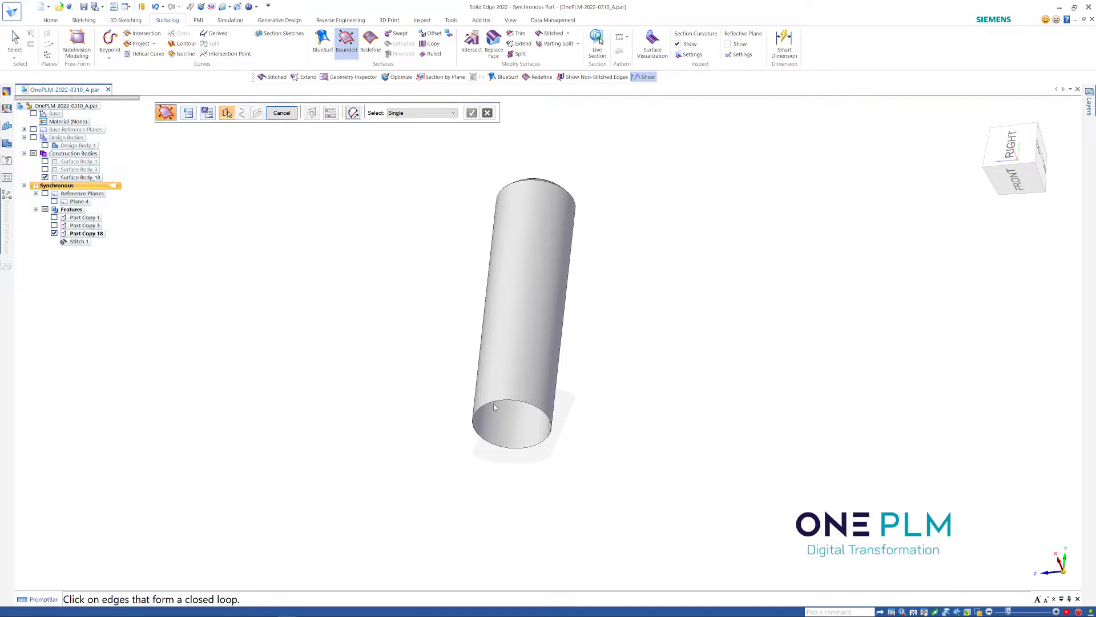
click(545, 415)
middle_drag(629, 372, 604, 389)
right_click(605, 369)
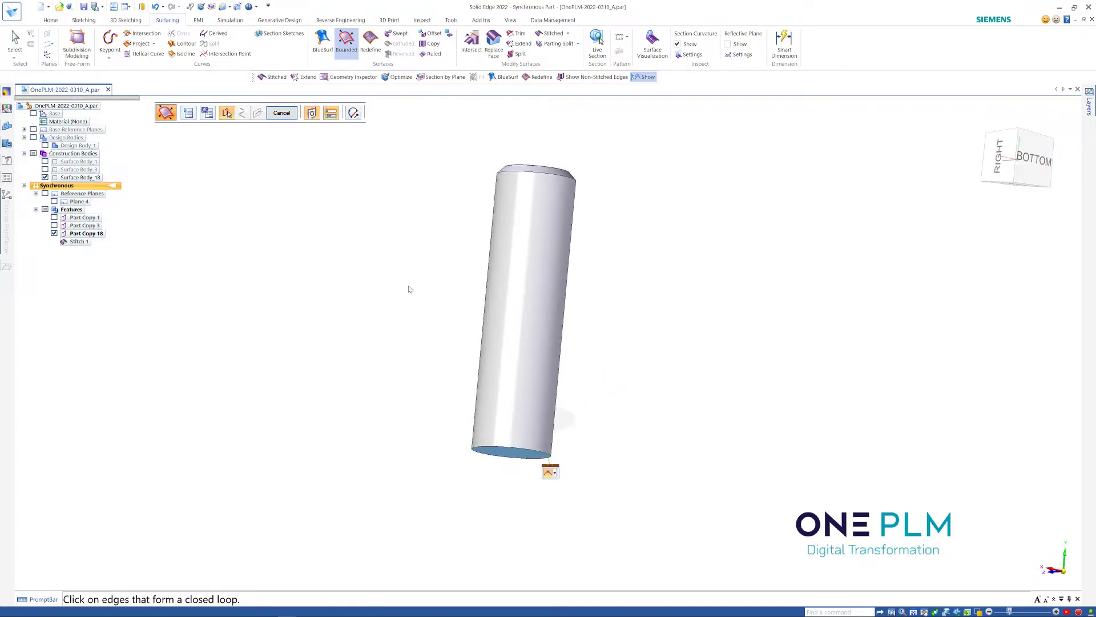
click(282, 112)
Stitch the stud's surface body and the end cap into one body
middle_drag(378, 188, 483, 81)
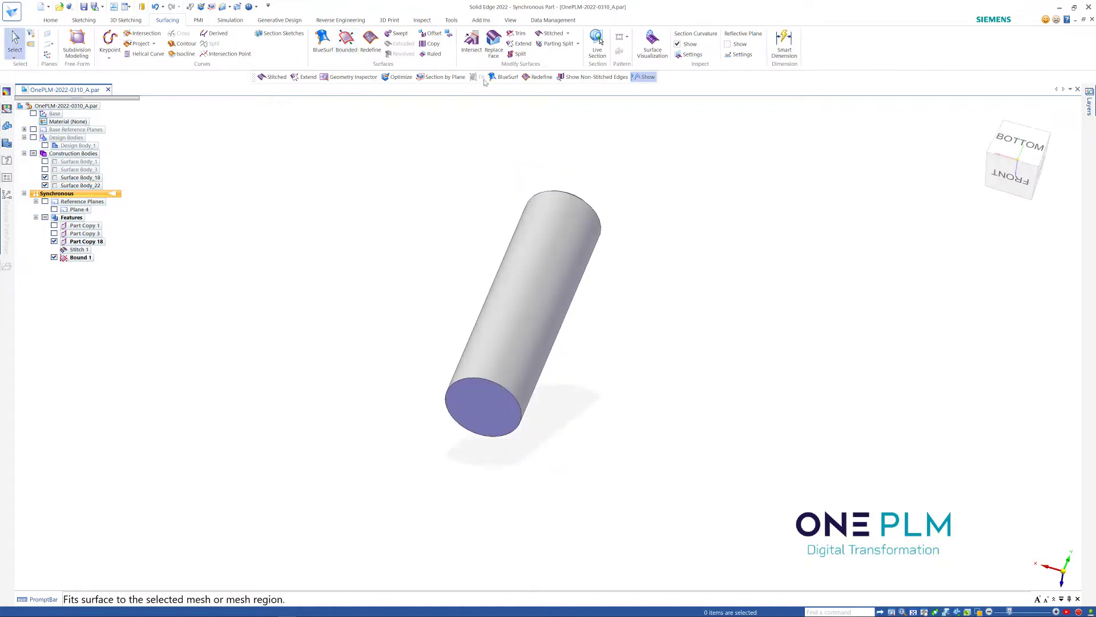
click(554, 34)
drag(369, 153, 663, 500)
right_click(695, 357)
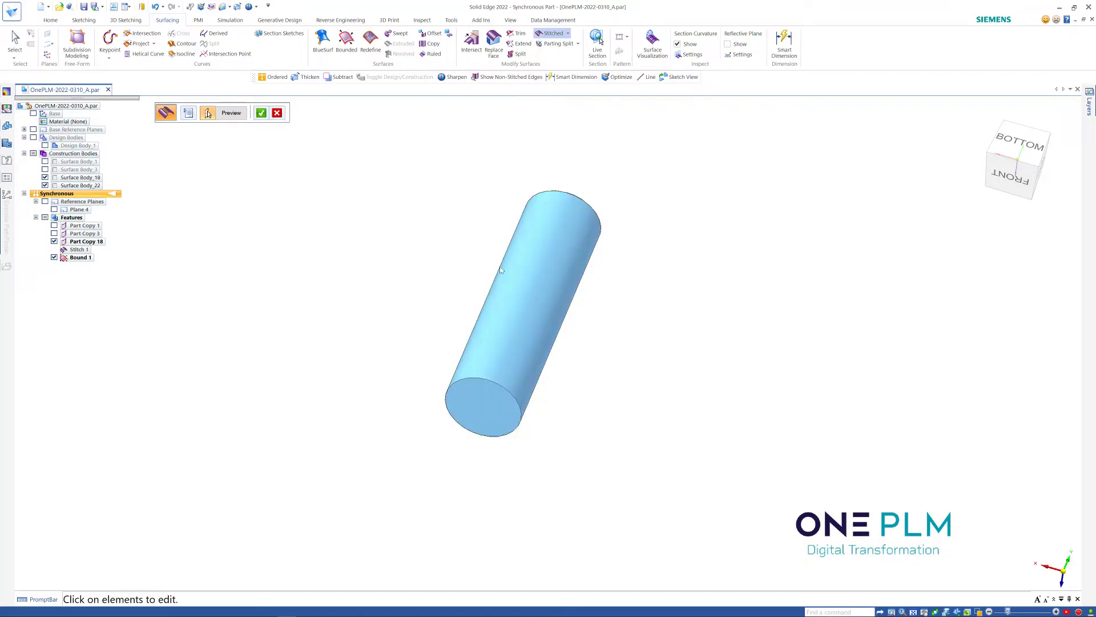
click(233, 114)
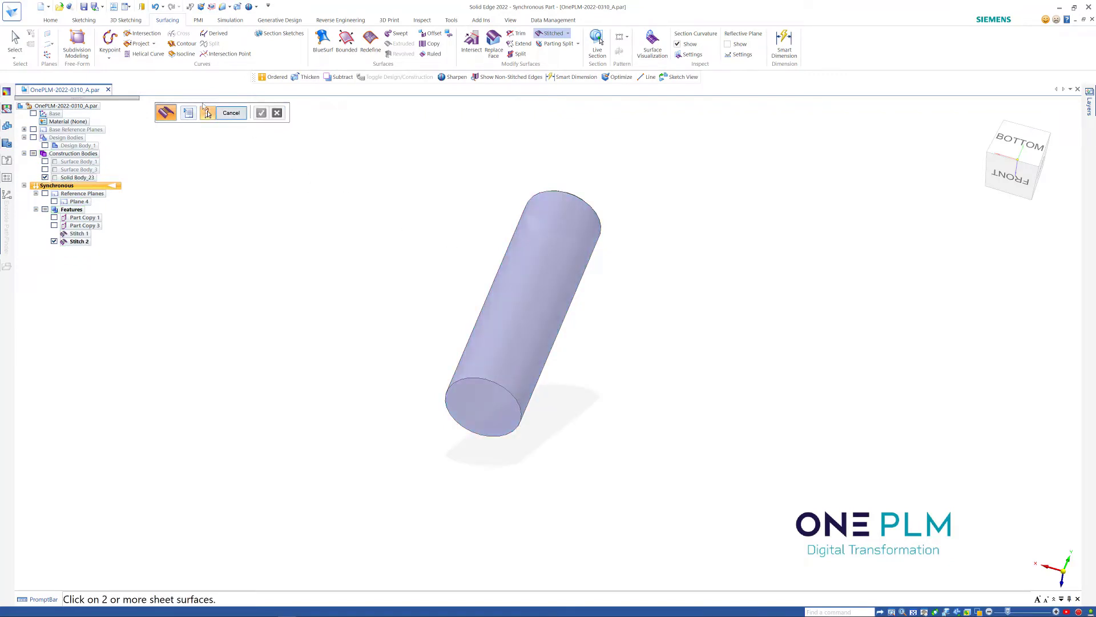
click(232, 113)
Add an equal-setback chamfer of 2 mm to the circular edge of the stud's capped end
click(229, 7)
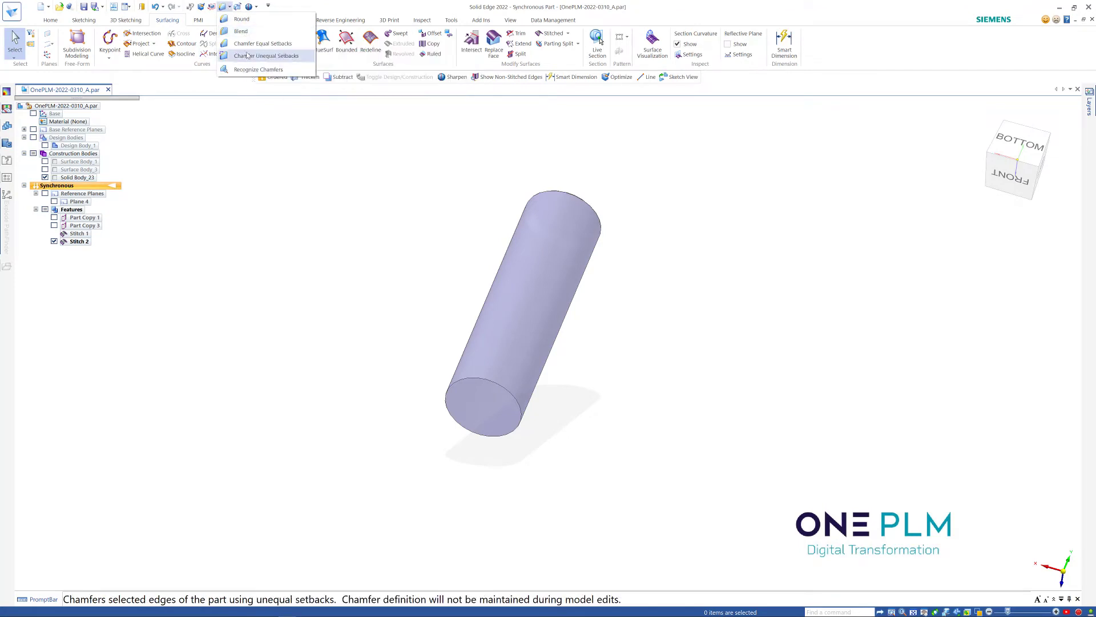
click(263, 43)
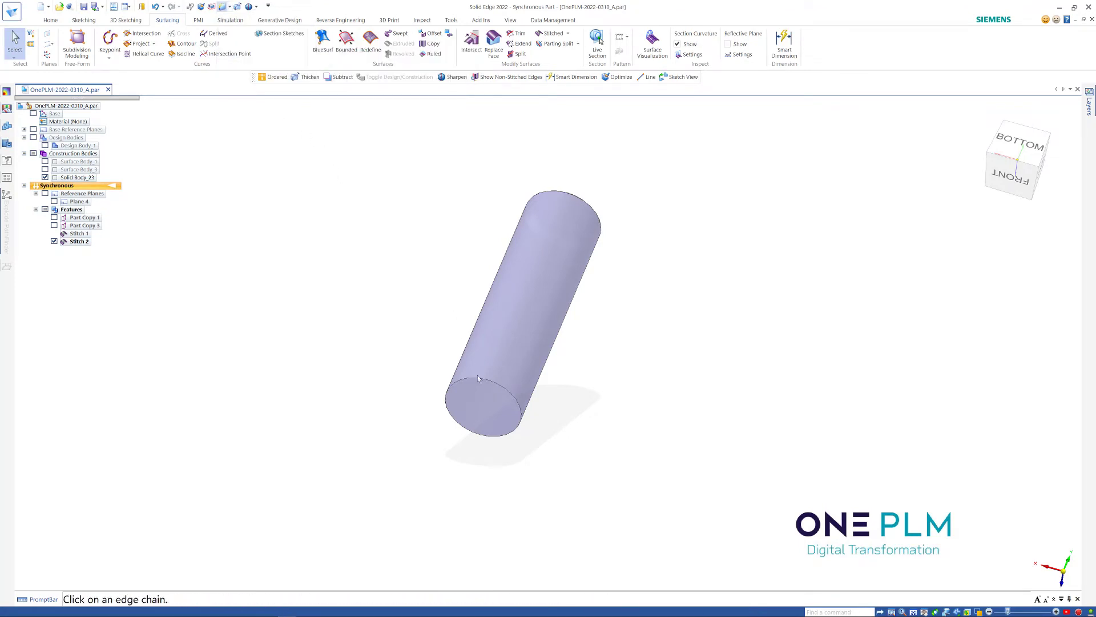
click(478, 380)
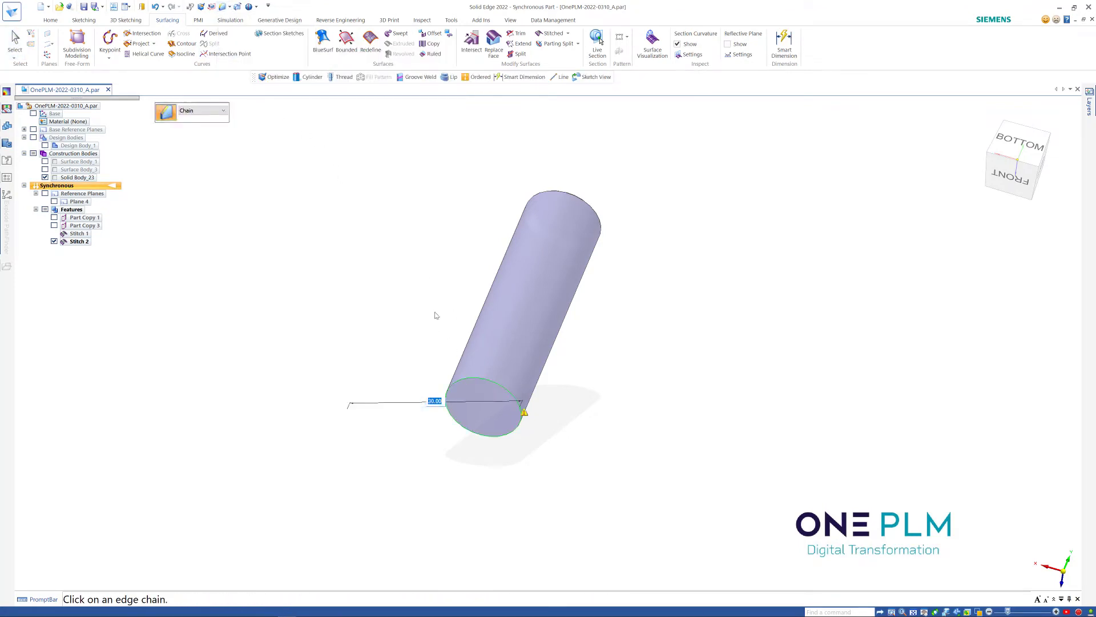
text(2)
key(Return)
middle_drag(617, 343, 609, 395)
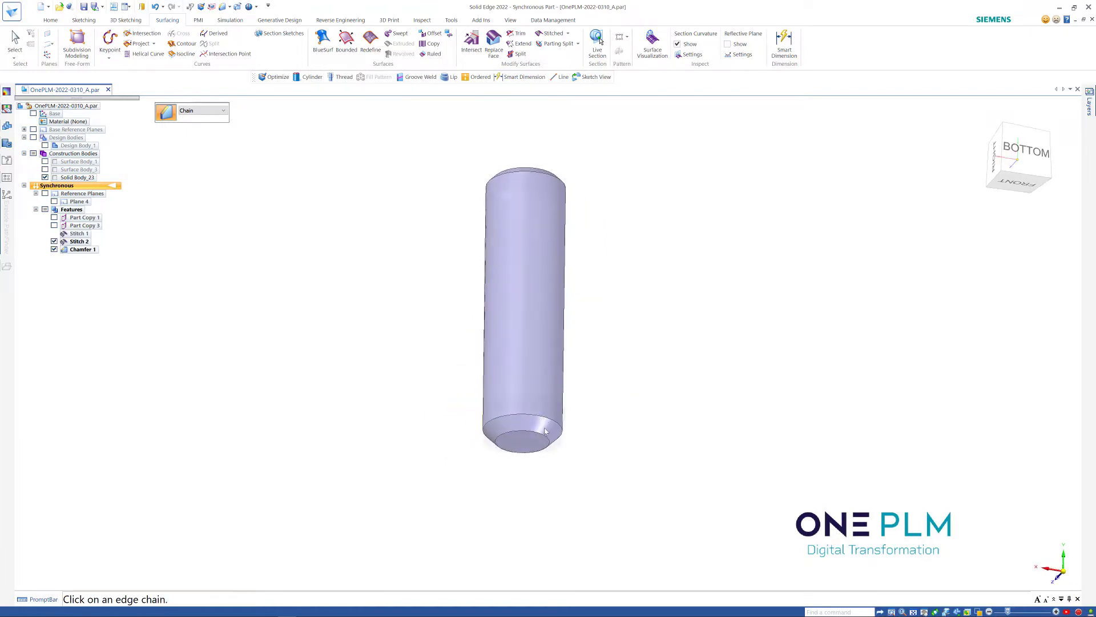
key(Escape)
Set the setback of the stud's new end chamfer to 1 mm
click(553, 437)
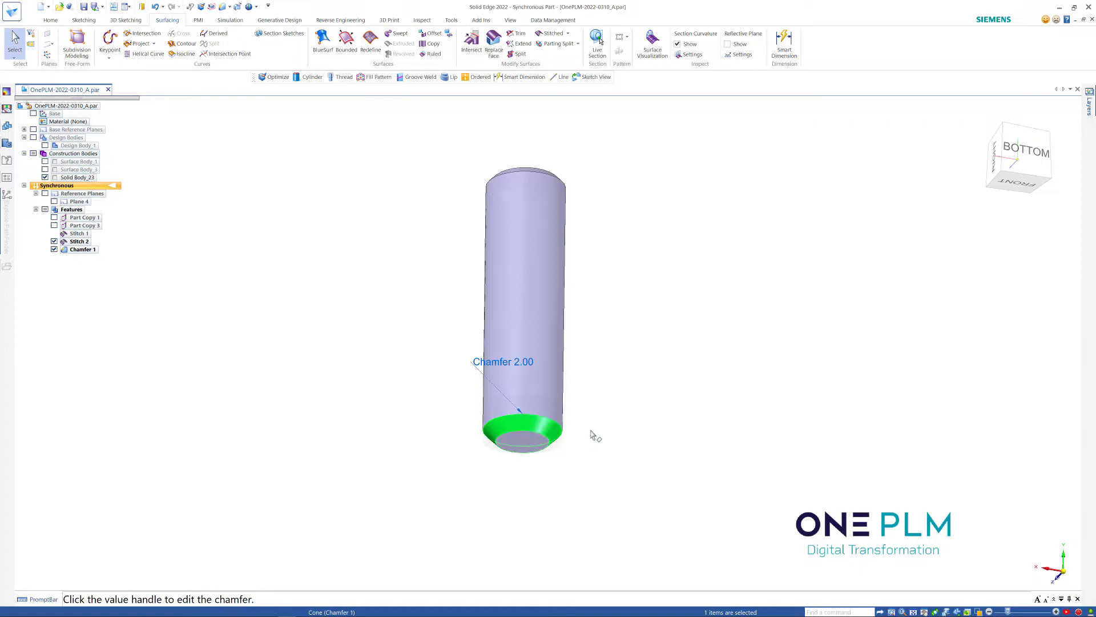
click(516, 363)
text(1)
key(Return)
middle_drag(625, 377, 609, 396)
key(Escape)
Convert the stitched stud from a construction body to a design body
middle_drag(646, 345, 620, 318)
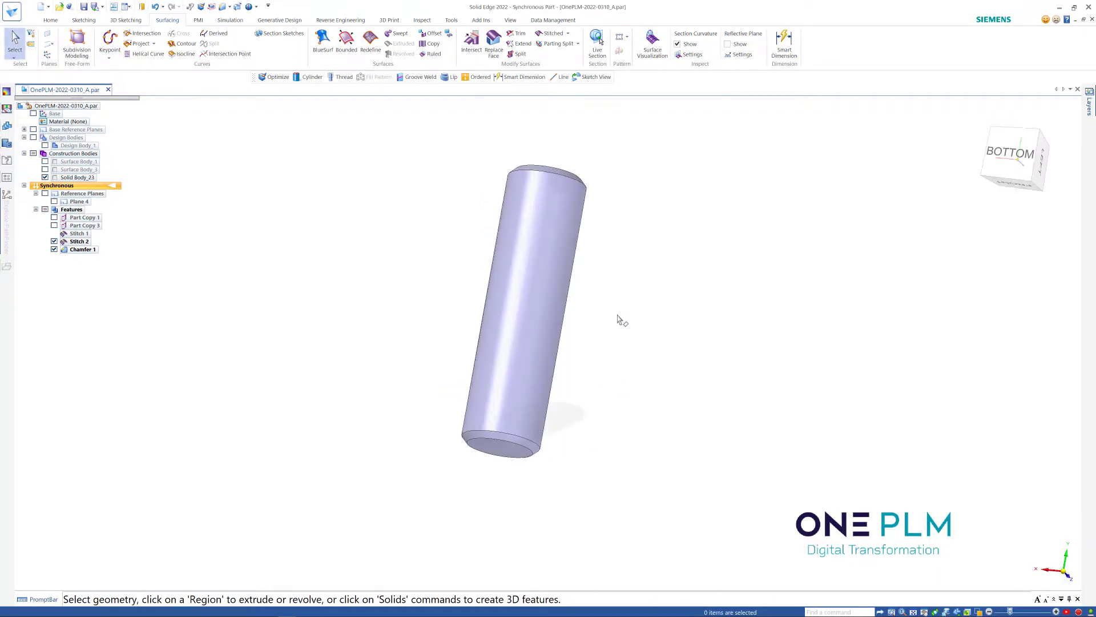
scroll(636, 318, up, 1)
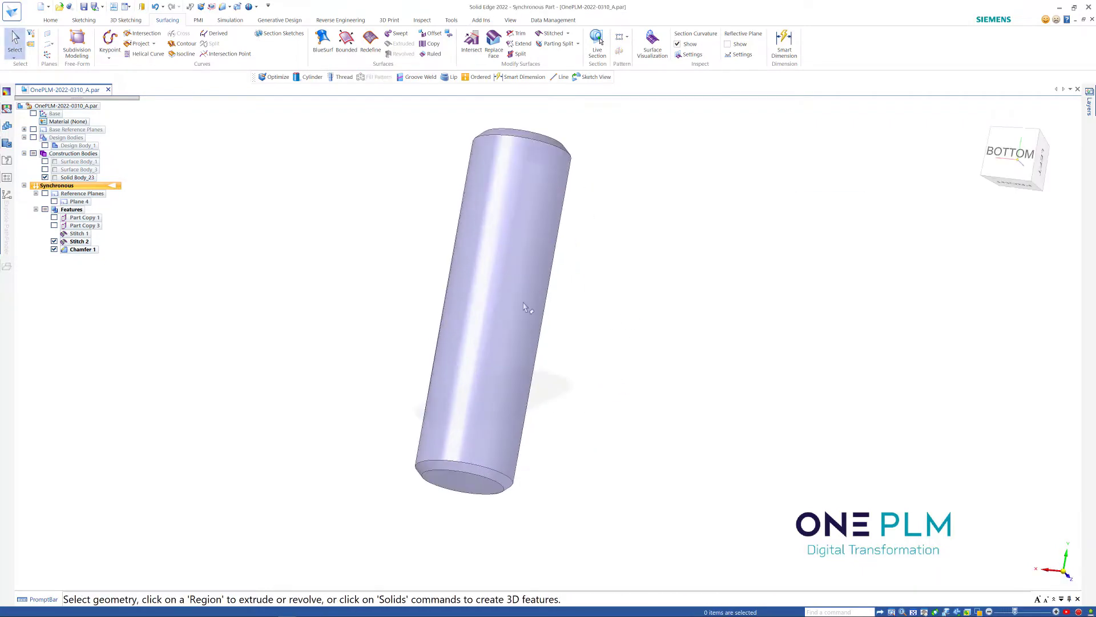
click(78, 178)
right_click(78, 178)
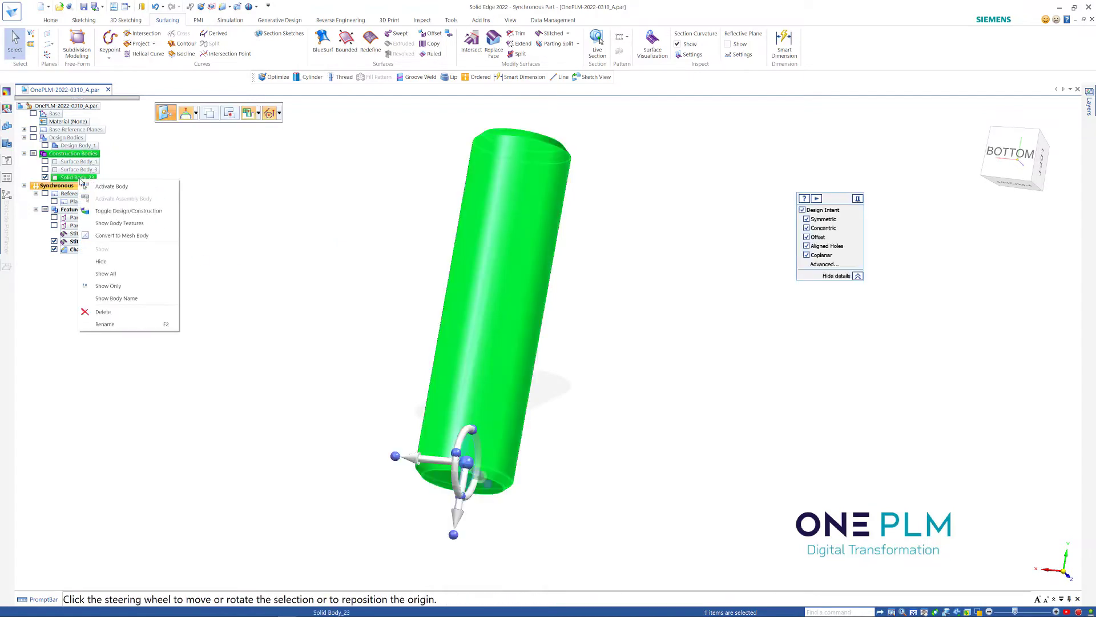
click(118, 211)
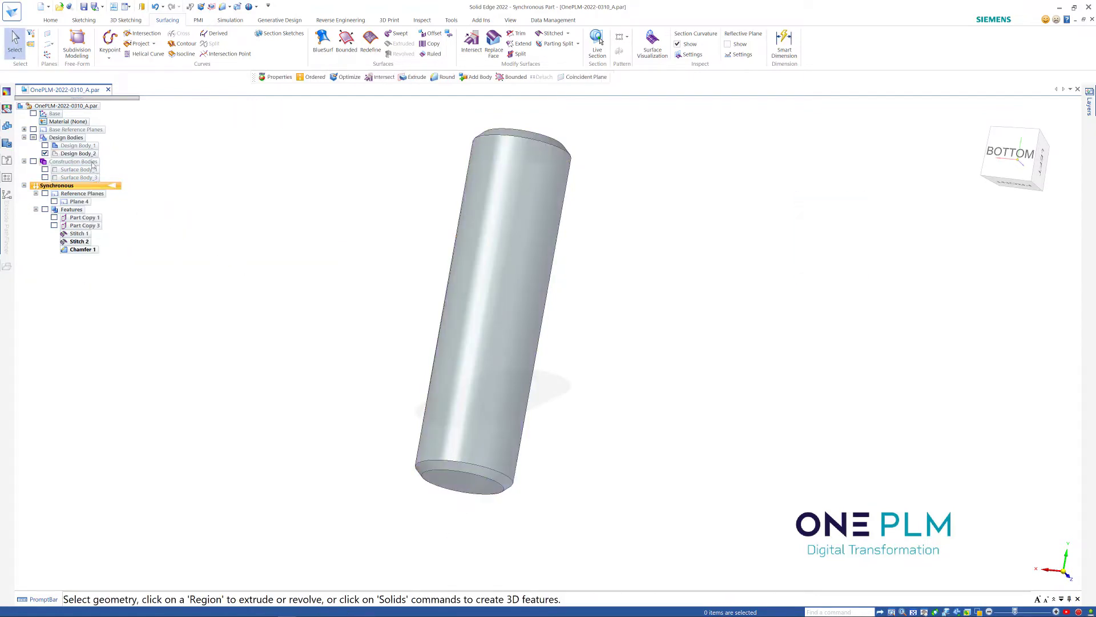
Show the nut, Design Body_1, together with the stud and clear the selection
click(84, 147)
click(44, 145)
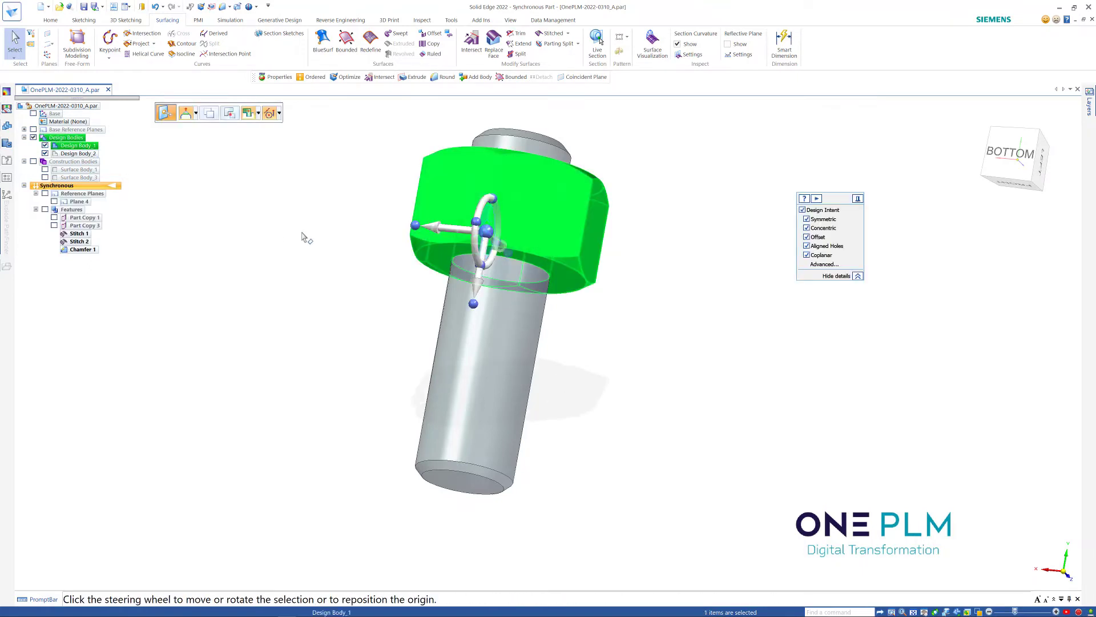
key(Escape)
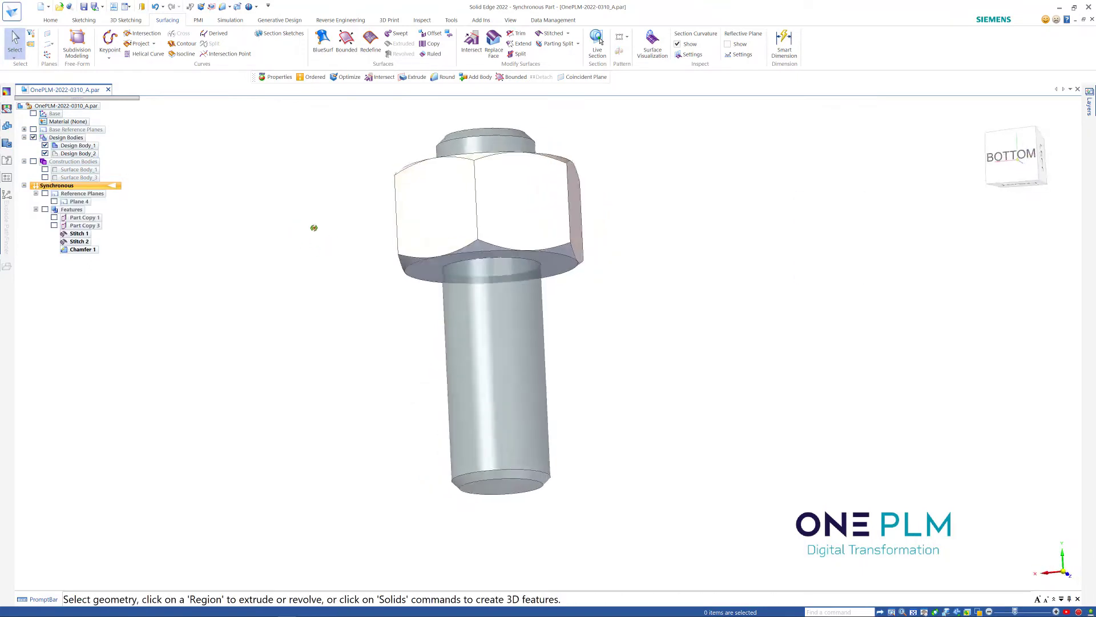
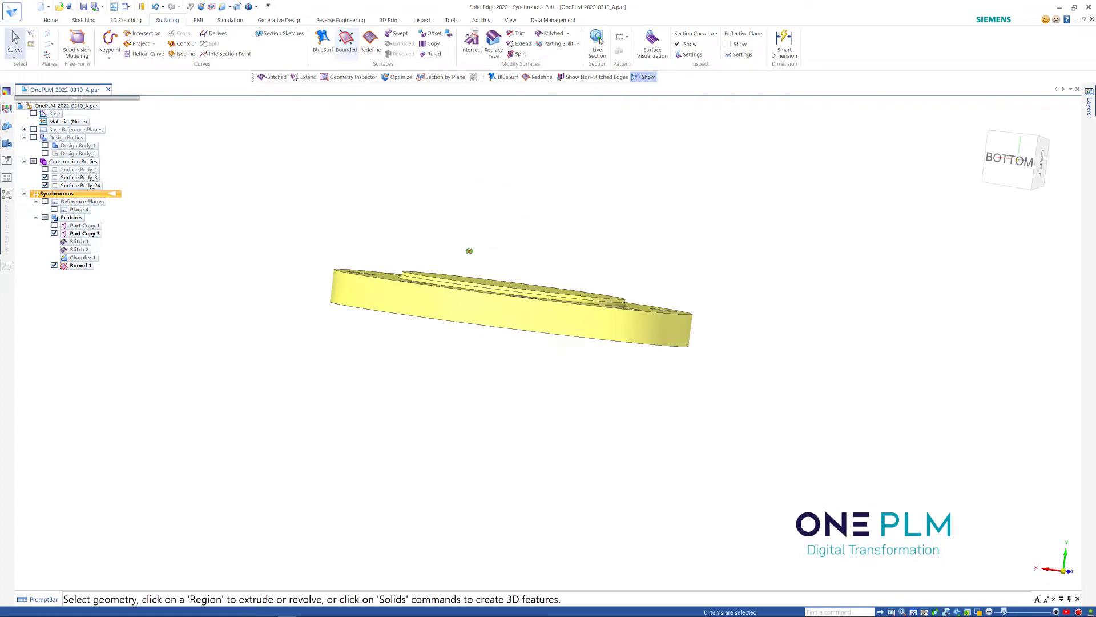
Create a BlueSurf between the upper and lower circular edges of one bolt hole in the round cover flange
scroll(452, 273, down, 1)
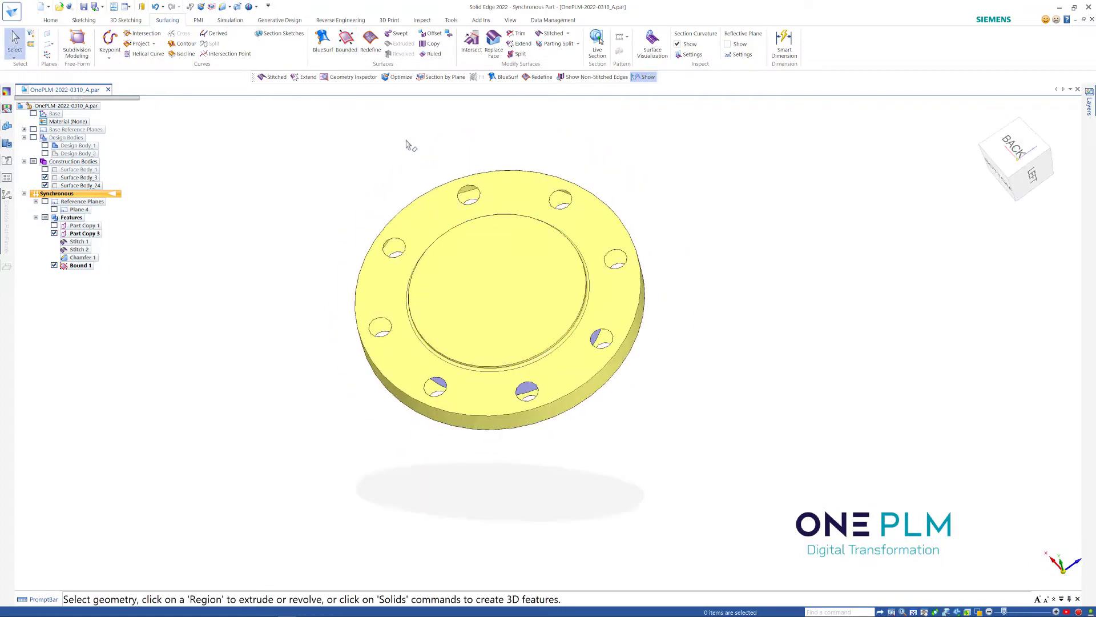
scroll(407, 142, up, 2)
click(322, 44)
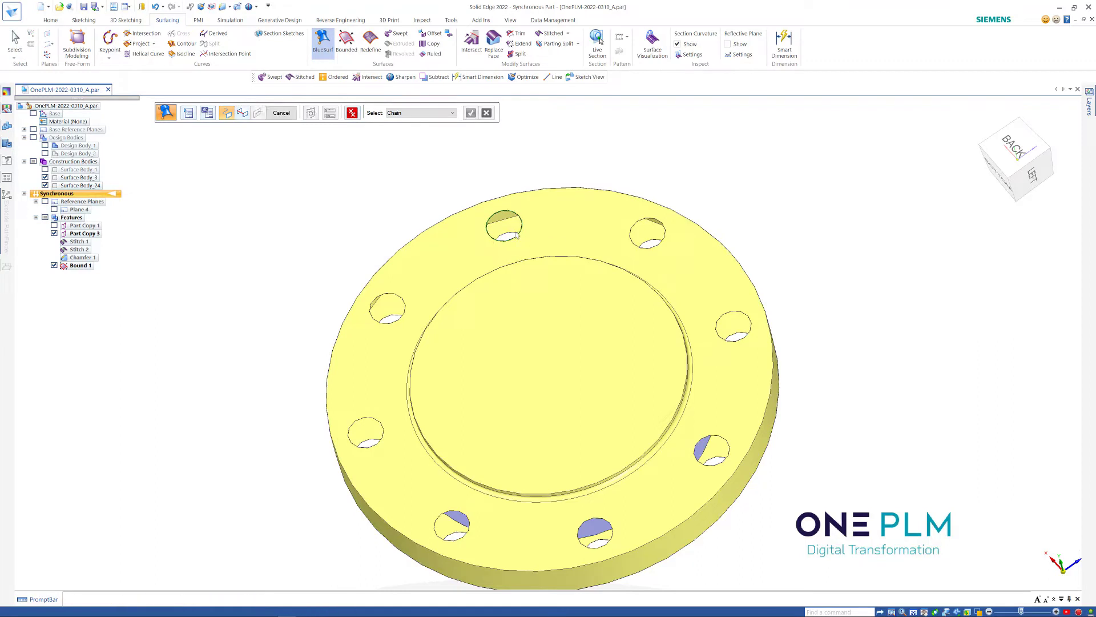
right_click(523, 136)
right_click(498, 144)
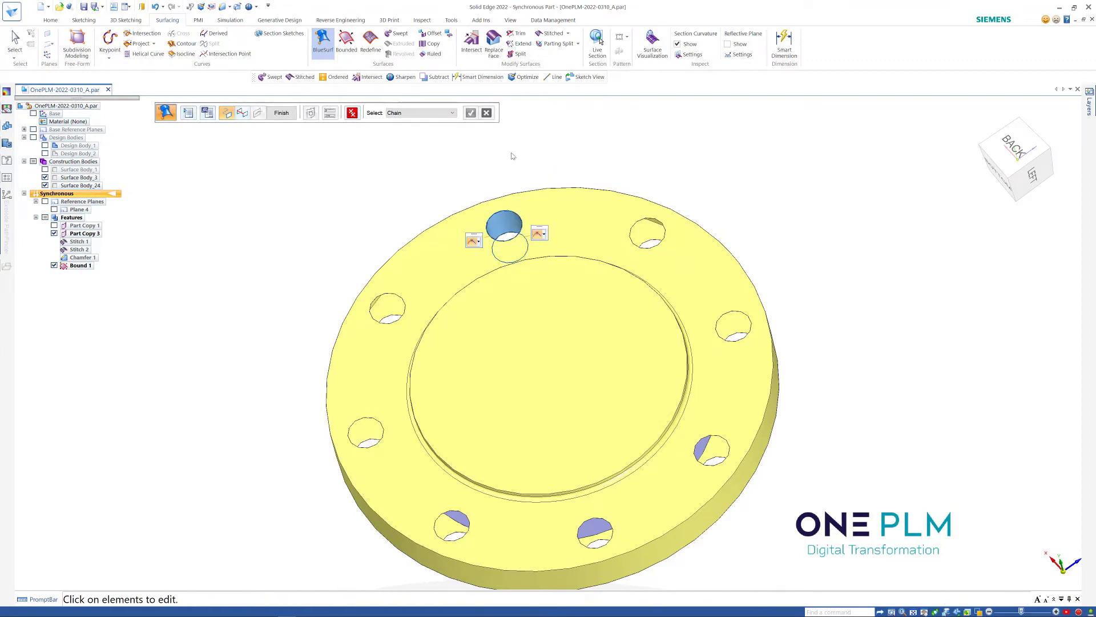
right_click(518, 155)
right_click(521, 155)
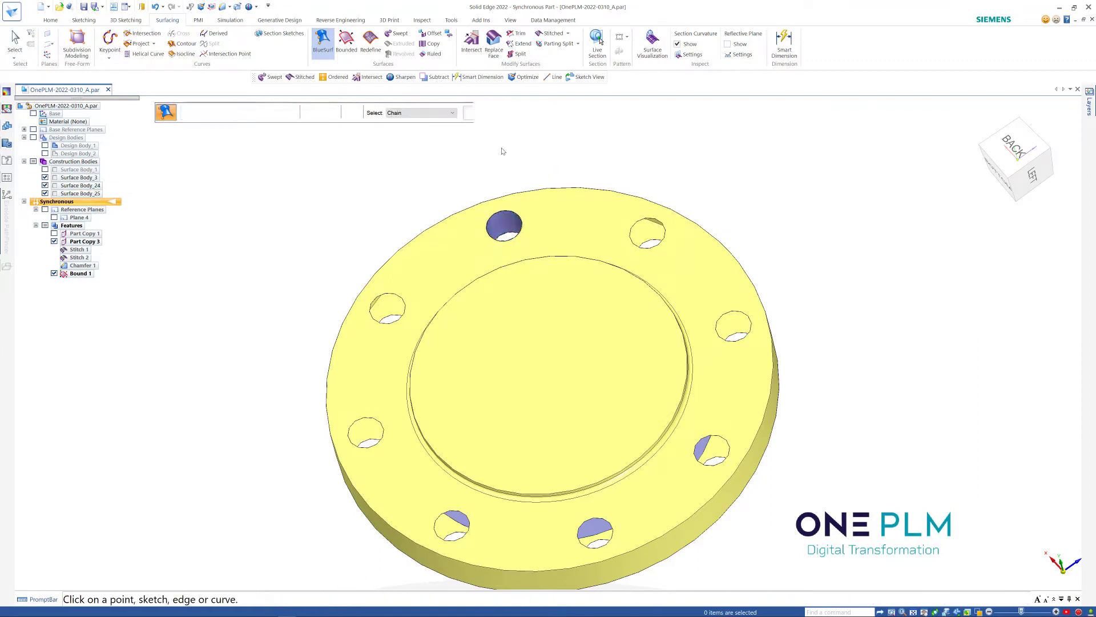
click(281, 112)
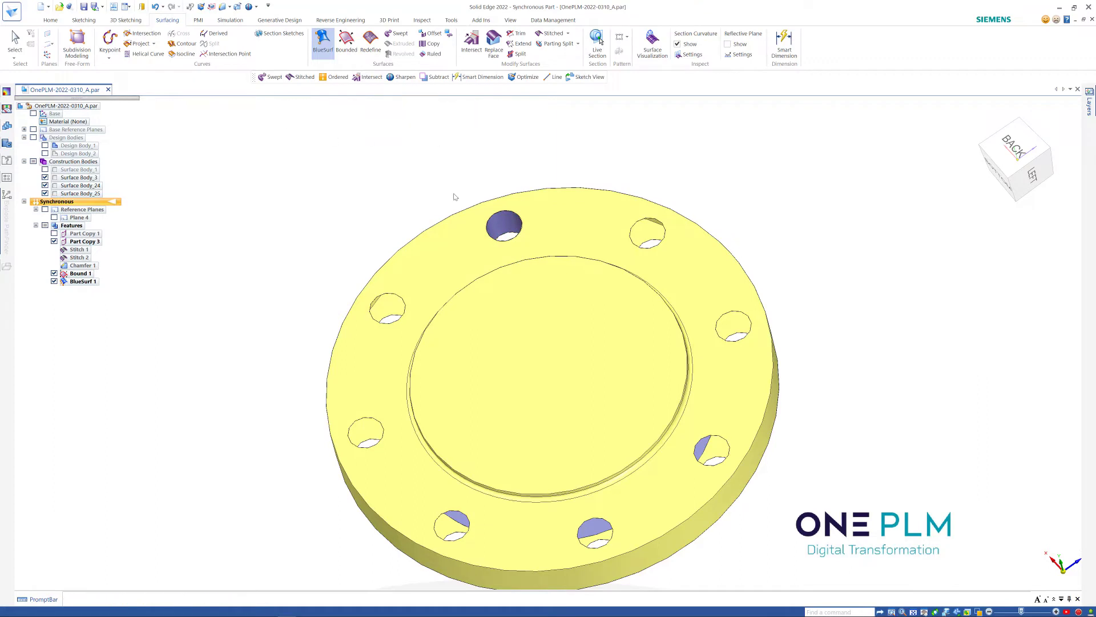
Pattern the new bolt-hole surface circularly about the centre of the cover flange with a count of 8
click(502, 225)
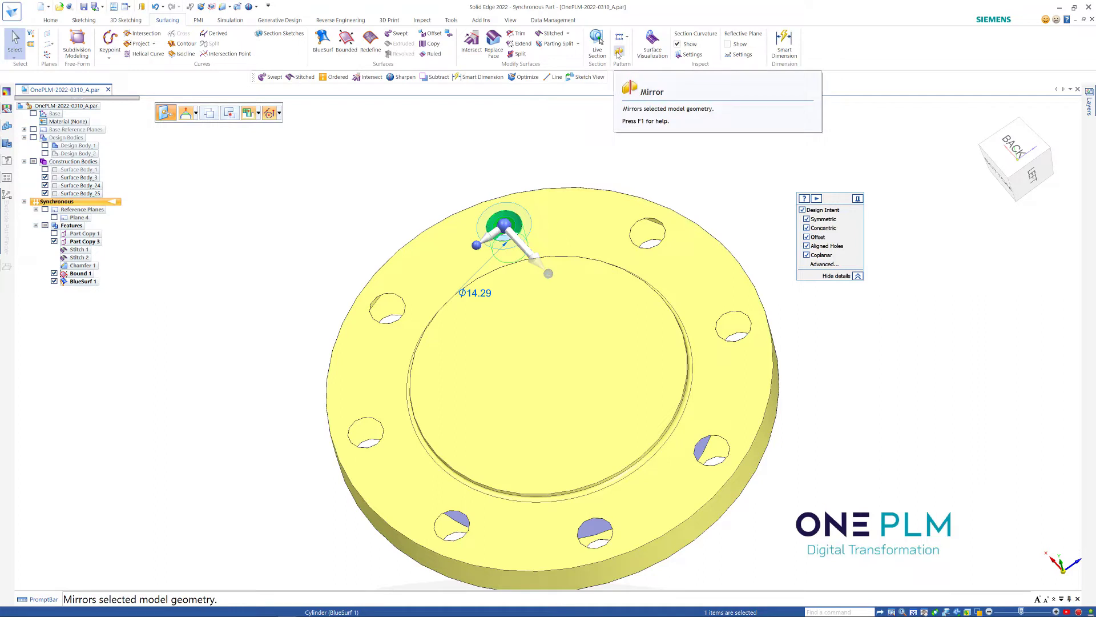
click(619, 53)
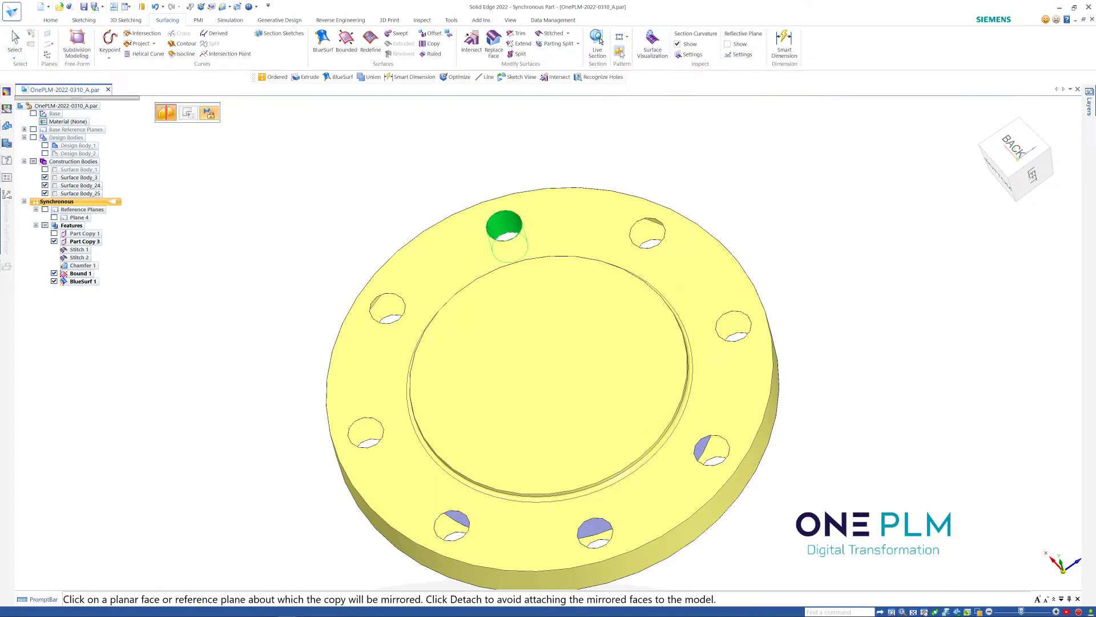
click(627, 37)
click(640, 61)
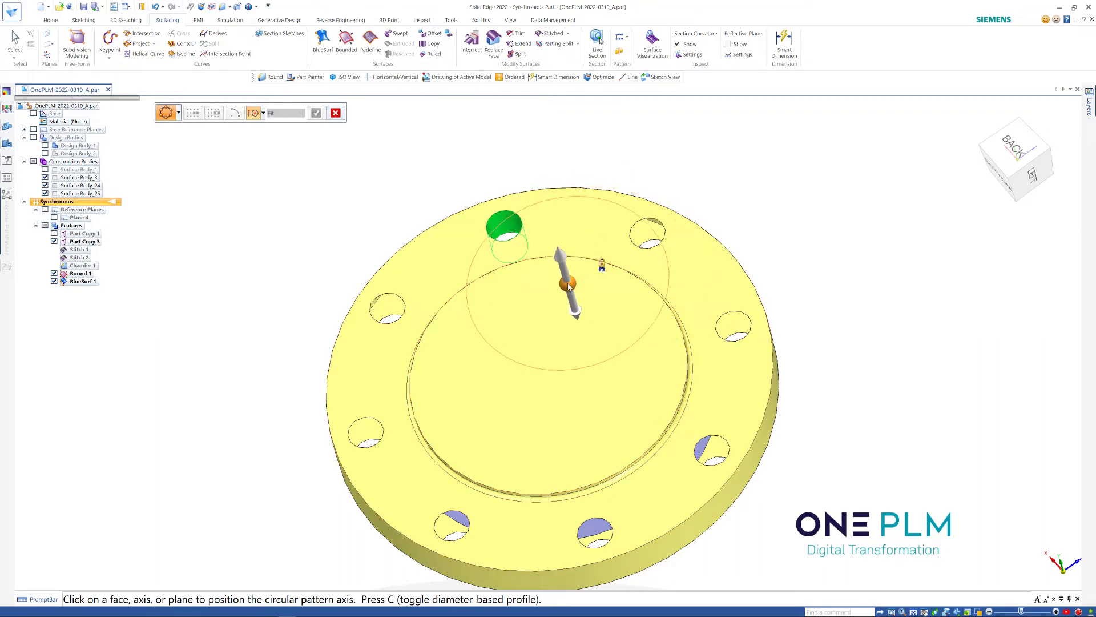
click(592, 263)
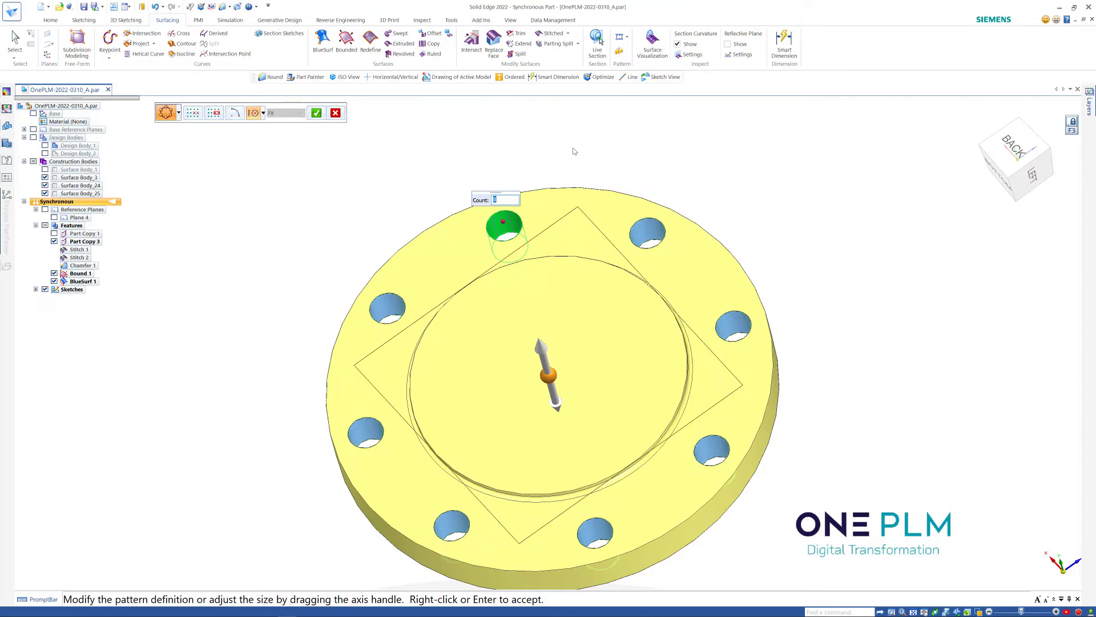
click(315, 114)
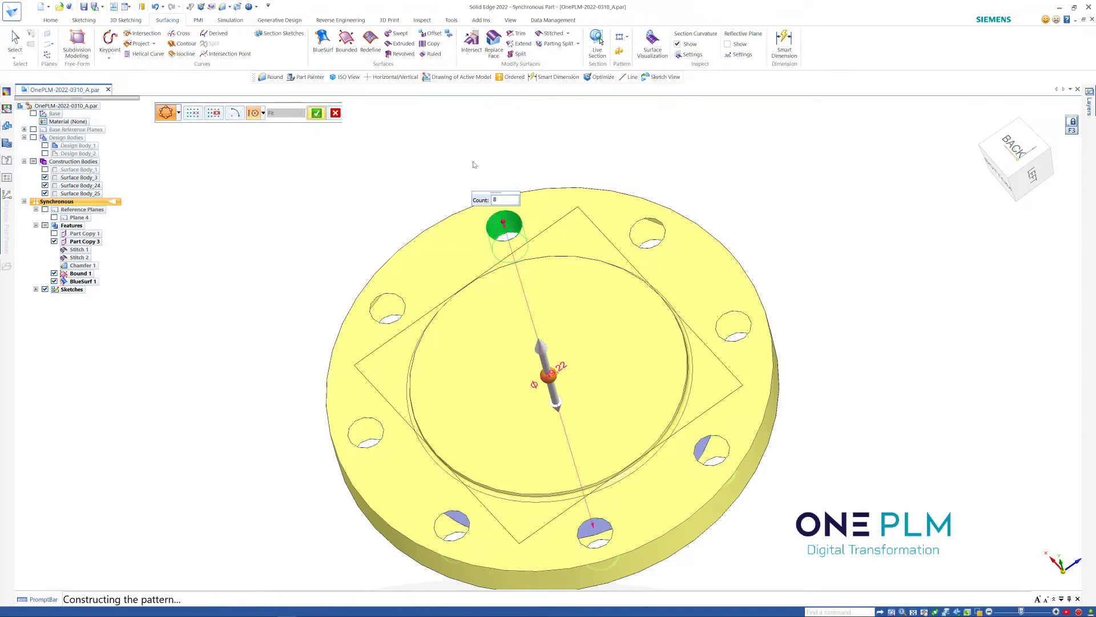
key(Escape)
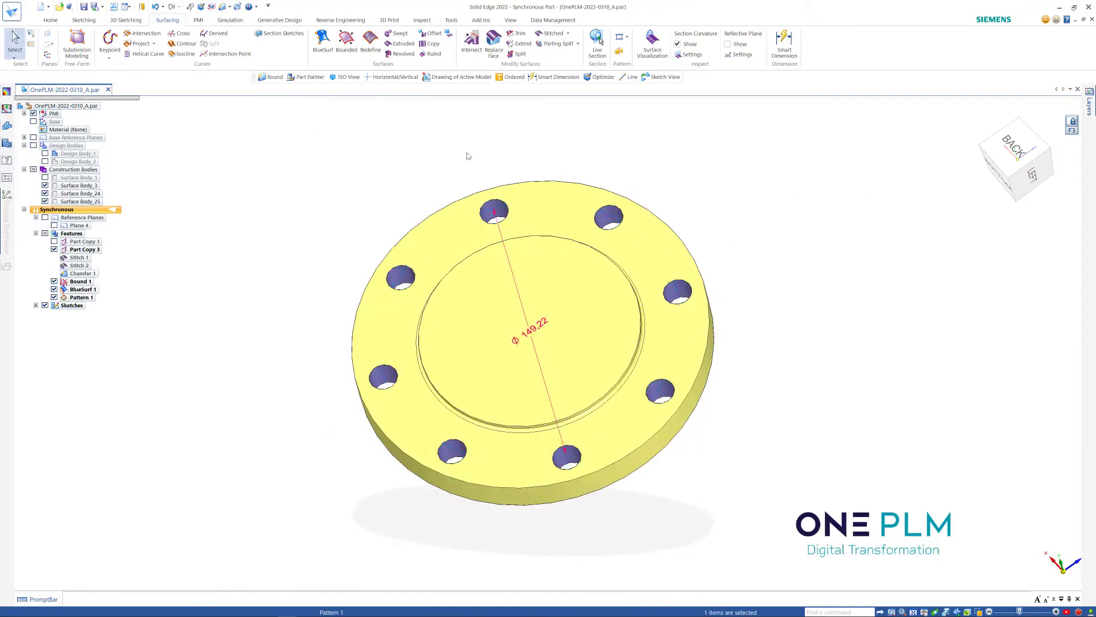
Stitch the cover flange's surfaces, including its end cap and all bolt-hole walls, into one body
middle_drag(467, 154, 480, 134)
scroll(480, 133, down, 3)
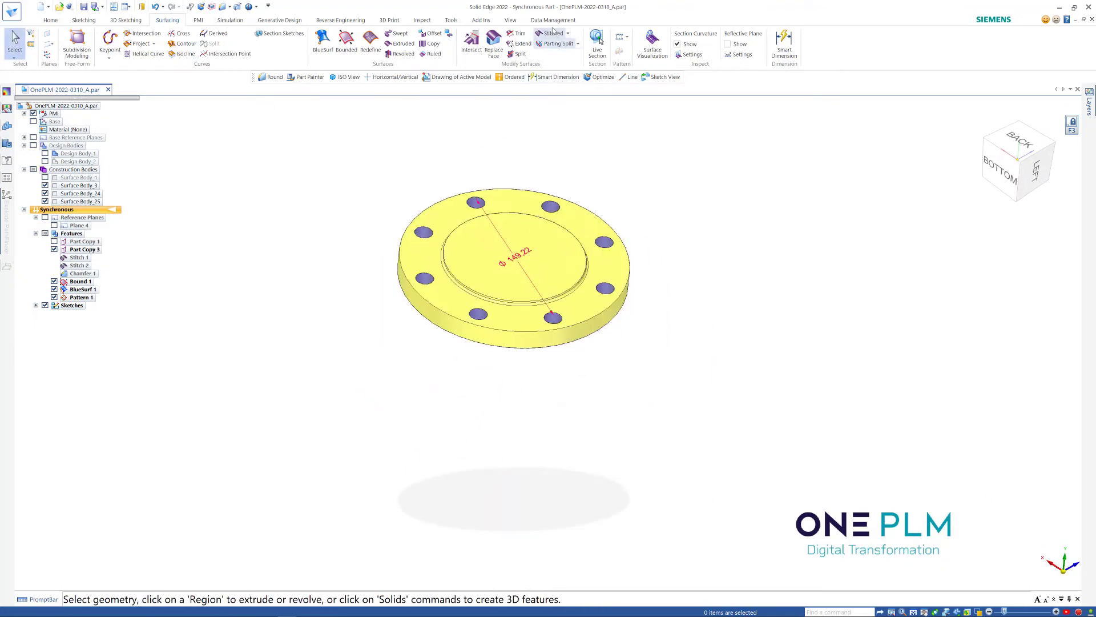
click(553, 32)
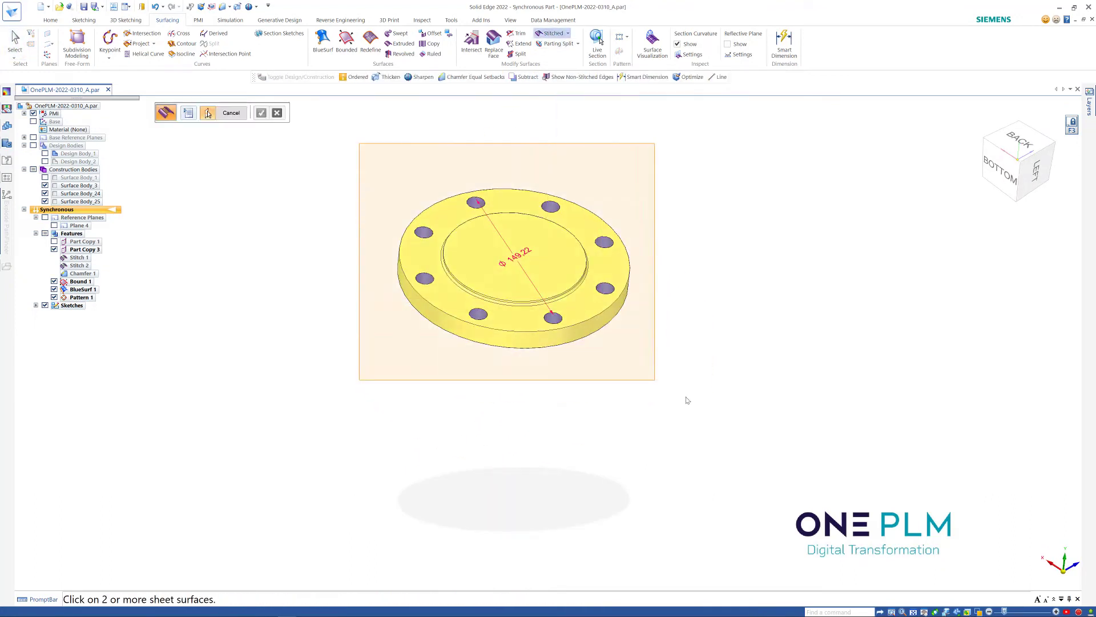
drag(687, 400, 701, 414)
right_click(456, 167)
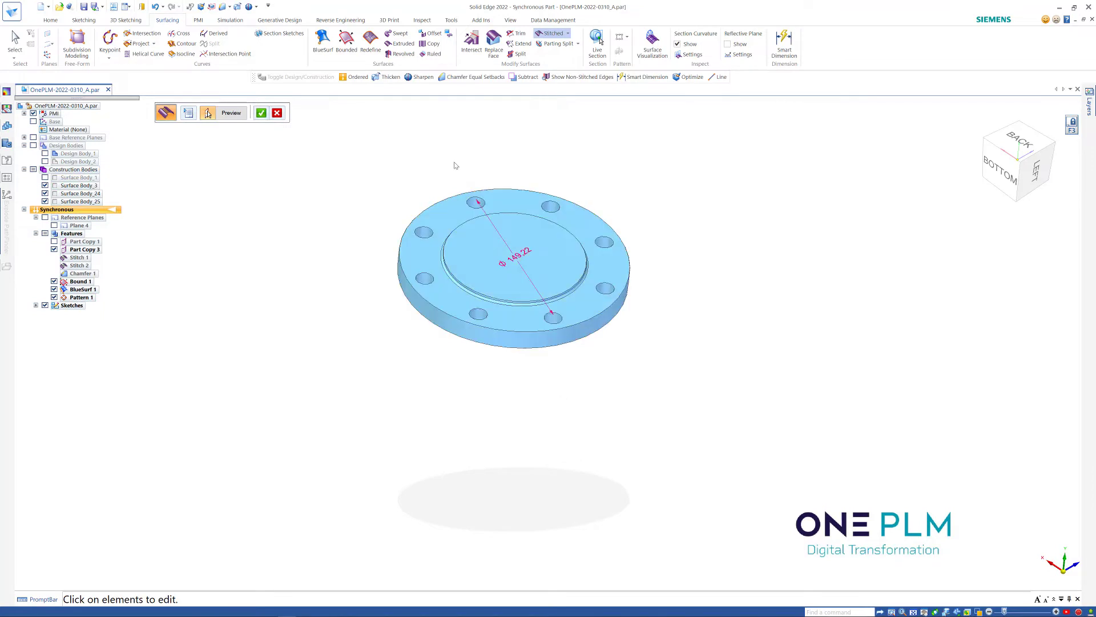
click(232, 113)
middle_drag(245, 148, 358, 207)
key(Escape)
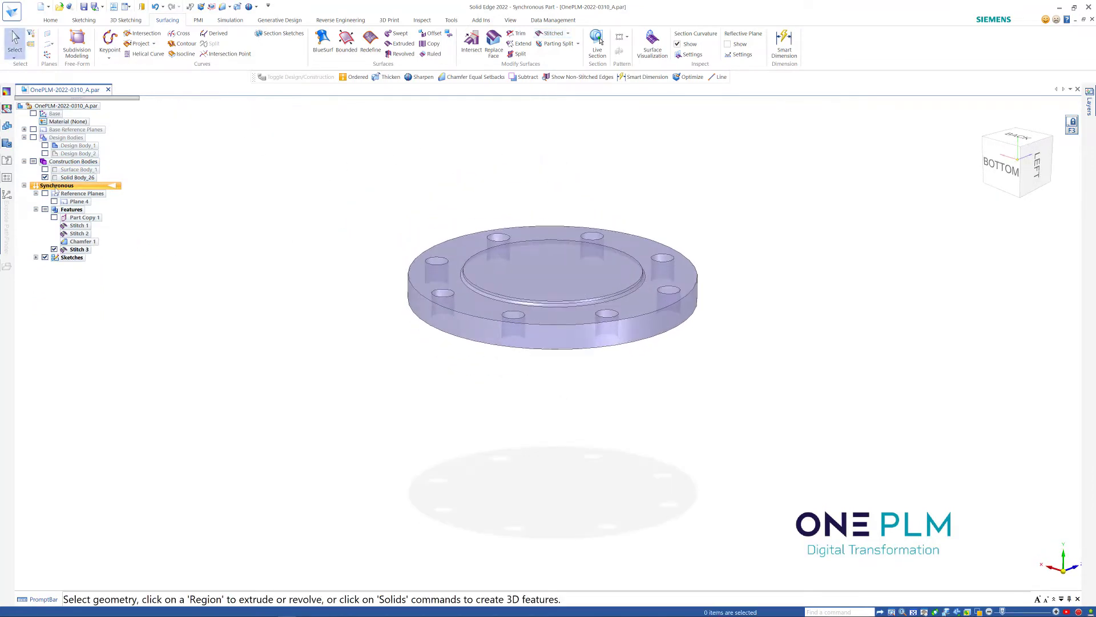
Convert the stitched cover flange from a construction body to a design body and clear the selection
click(70, 177)
right_click(74, 177)
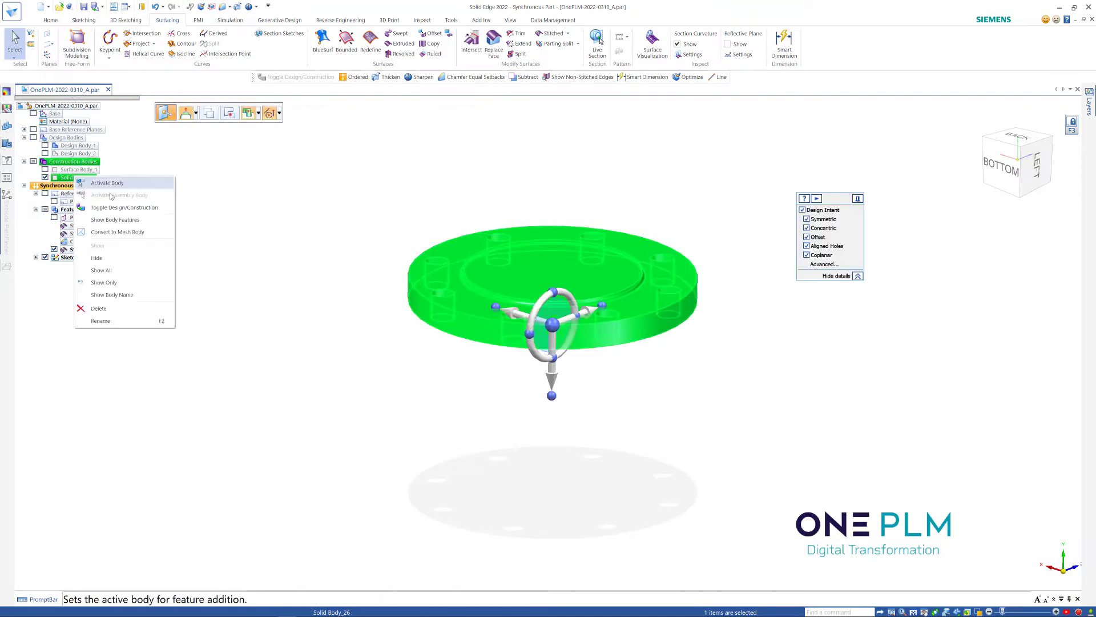
click(127, 207)
click(346, 234)
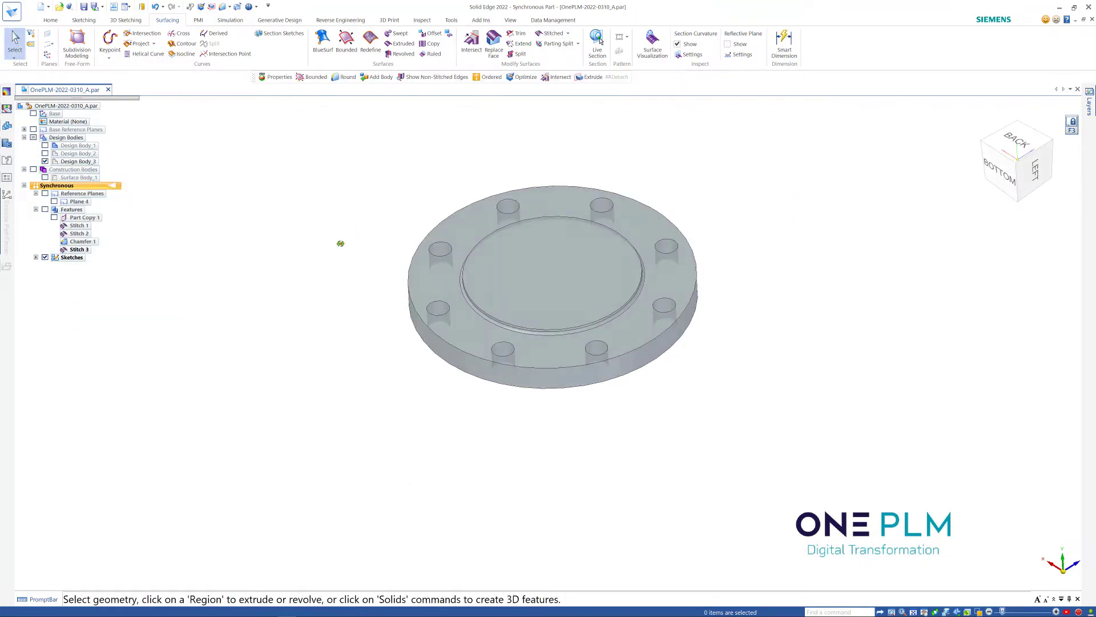
Show the valve housing, Surface Body_1, and hide the cover flange, Design Body_3
scroll(441, 141, up, 2)
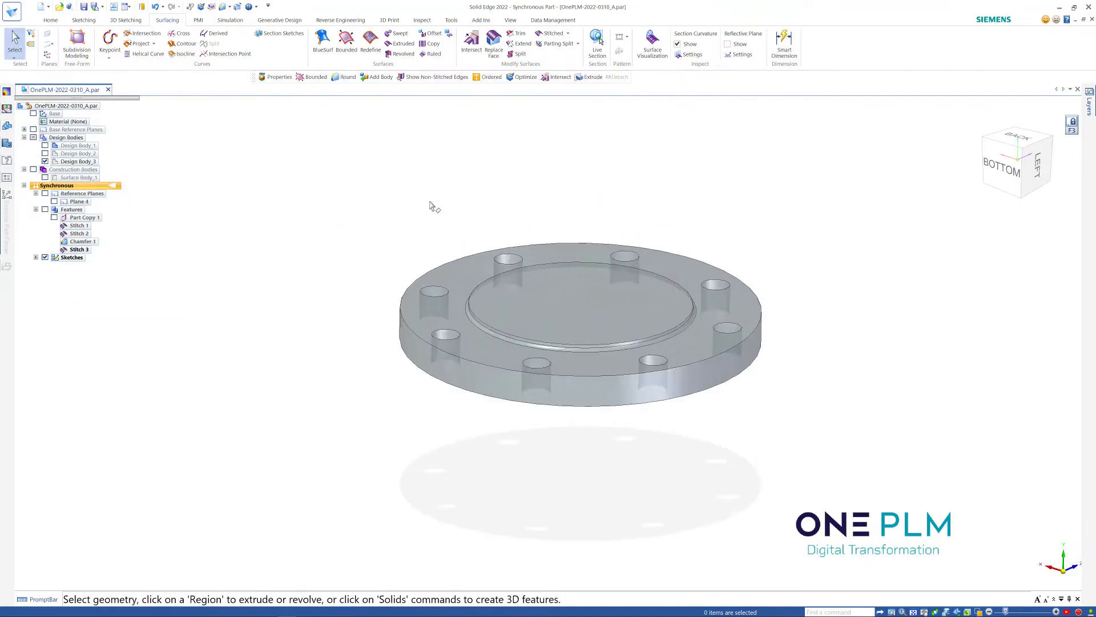
middle_drag(432, 242, 300, 210)
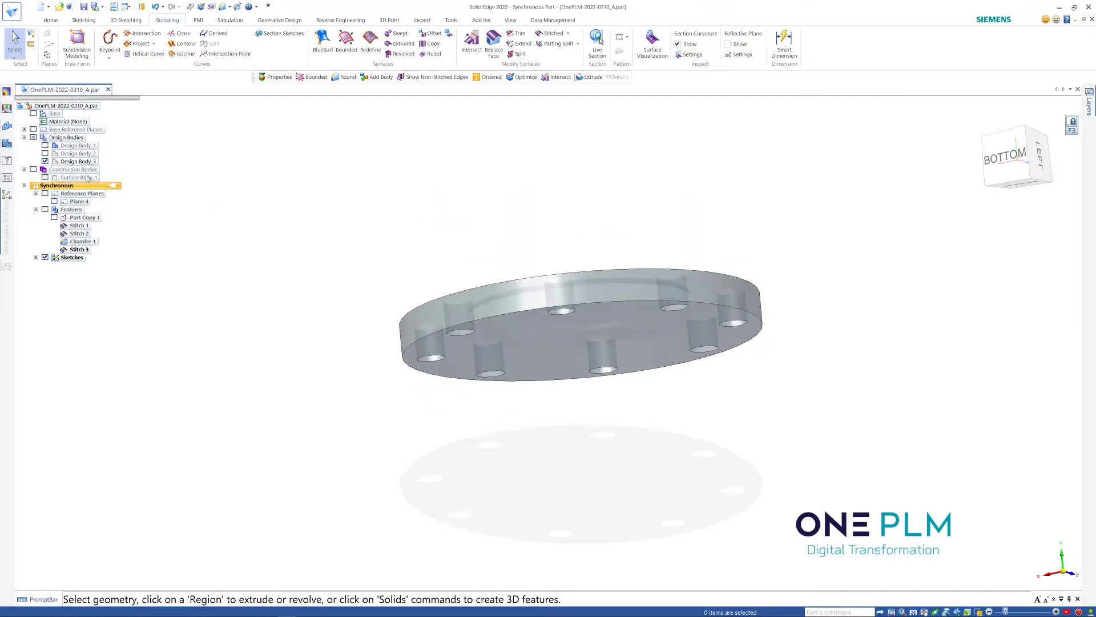
click(44, 177)
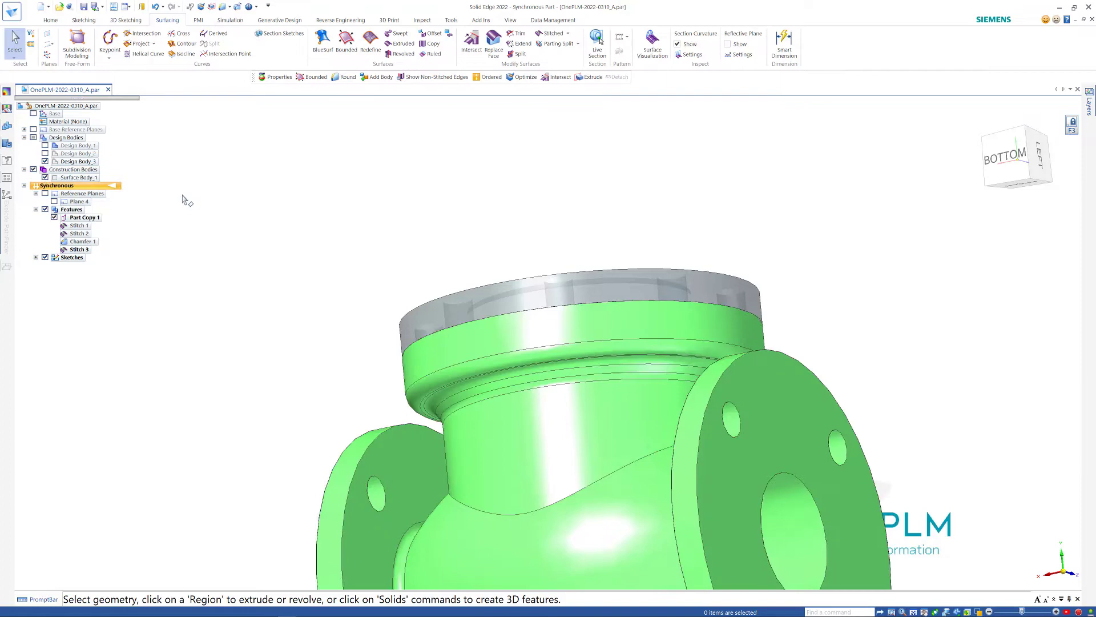
click(45, 161)
scroll(461, 219, down, 3)
middle_drag(460, 219, 454, 255)
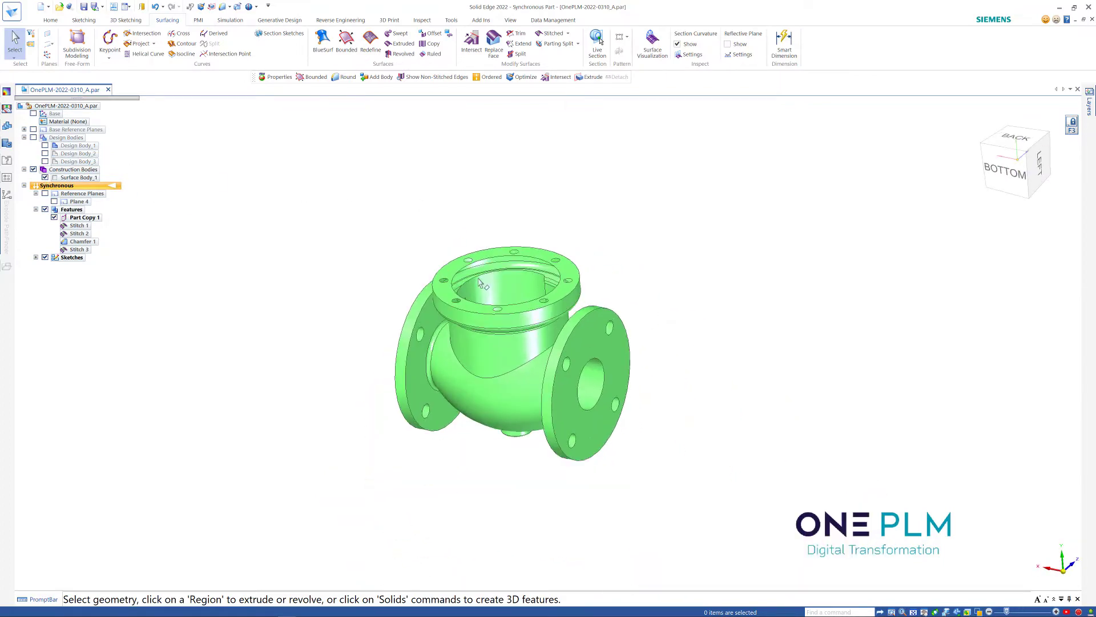
Delete the cylindrical bore face of one side flange and the flat annular face of the housing's upper flange
mouse_move(686, 307)
middle_down()
mouse_move(700, 346)
mouse_move(683, 298)
middle_up()
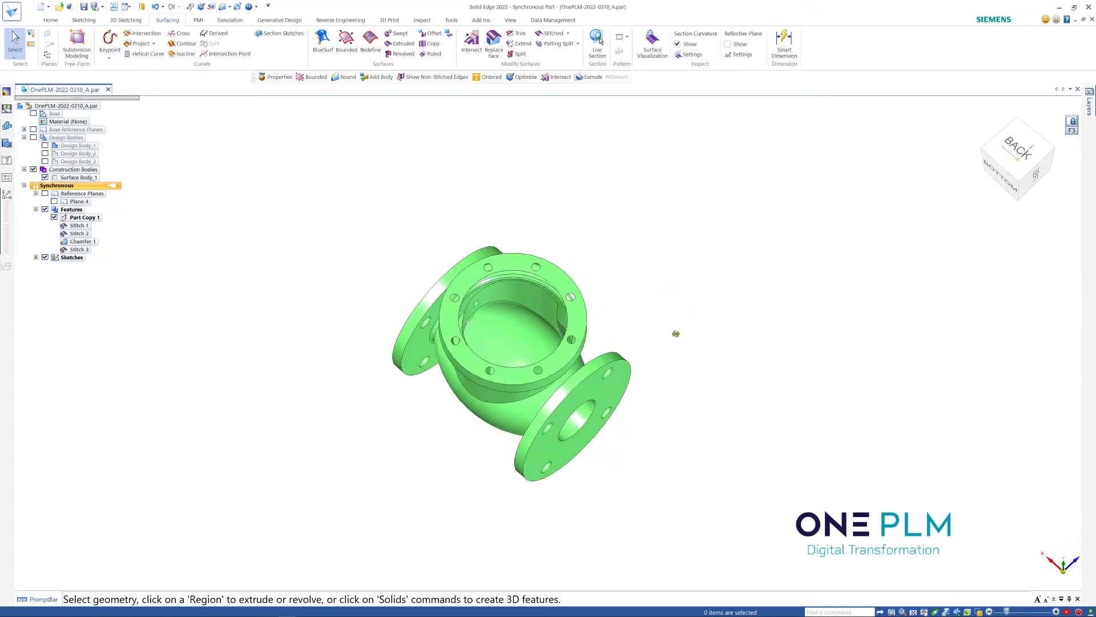
scroll(380, 230, up, 2)
mouse_move(379, 231)
middle_down()
mouse_move(375, 250)
mouse_move(369, 234)
mouse_move(382, 251)
middle_up()
scroll(389, 257, down, 3)
scroll(388, 257, up, 2)
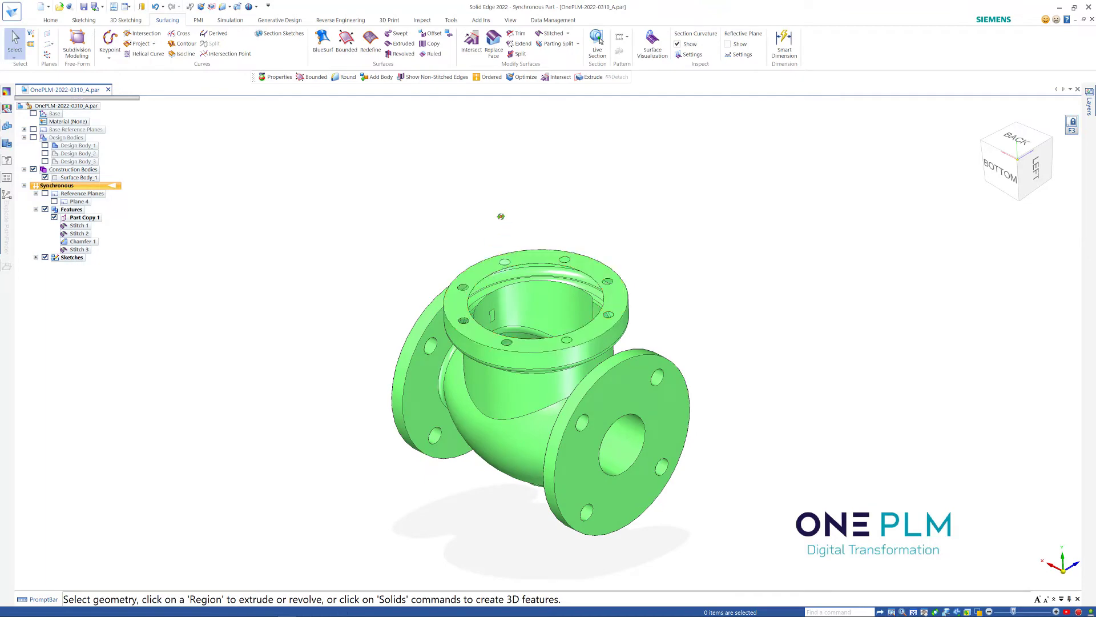
mouse_move(501, 216)
middle_down()
mouse_move(502, 188)
mouse_move(510, 220)
middle_up()
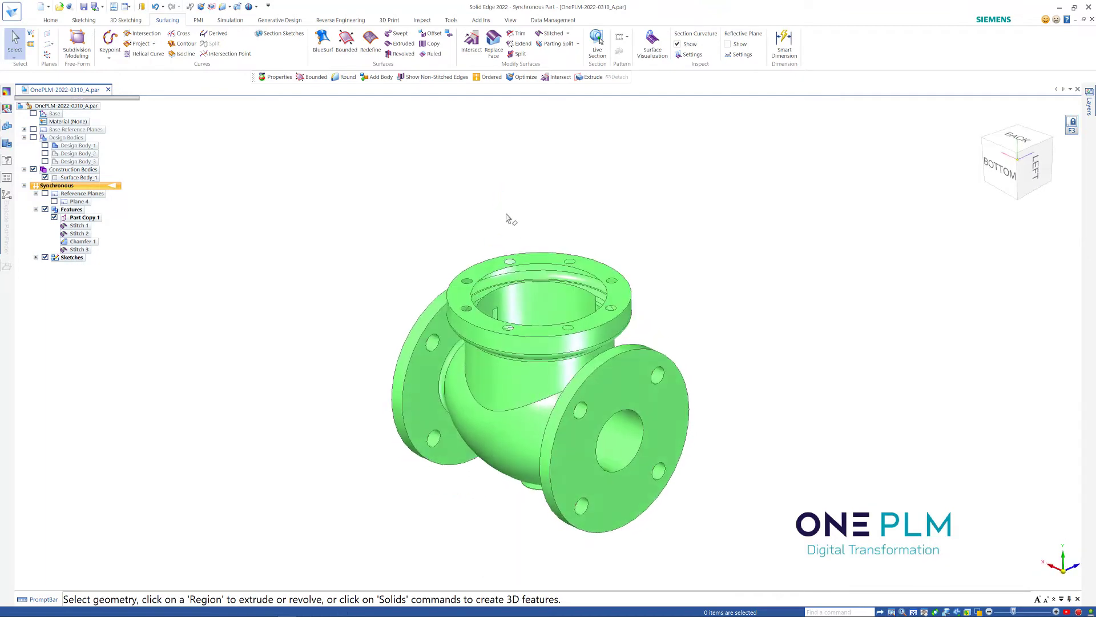
click(624, 445)
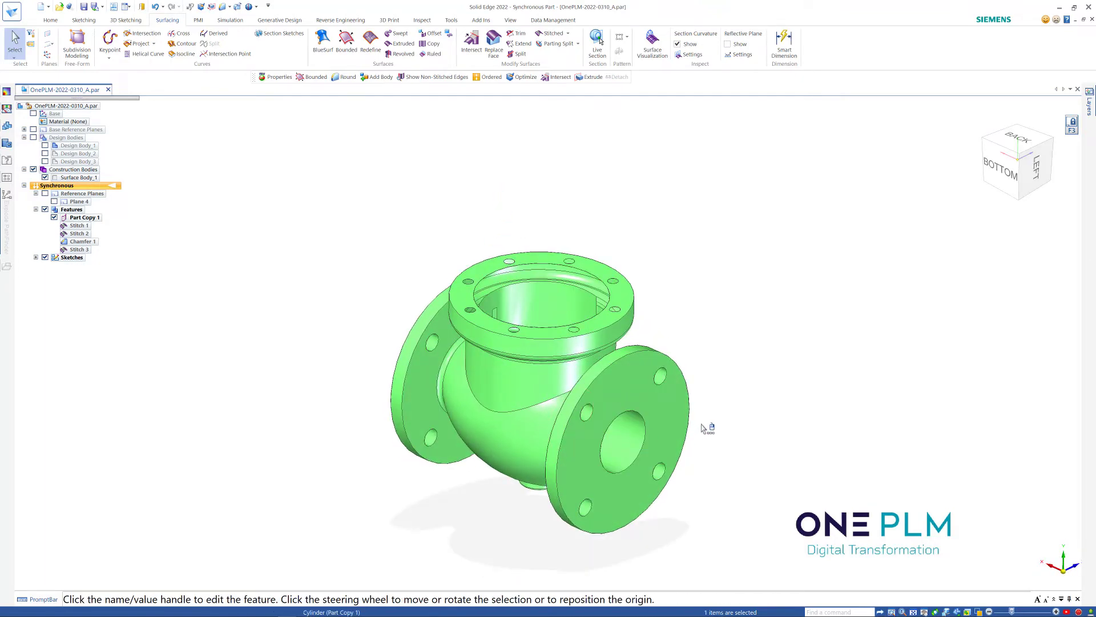
click(718, 342)
middle_drag(695, 323, 696, 327)
click(597, 277)
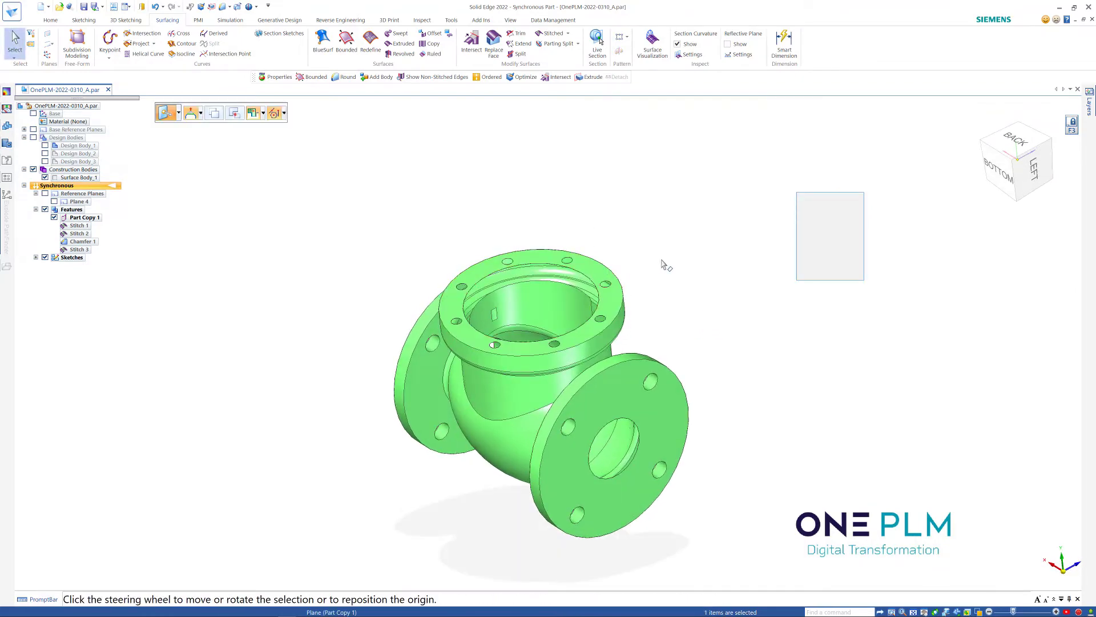
key(Delete)
Delete the inner cylindrical wall face in the housing's neck and the bore face of the opposite side flange
middle_drag(565, 208, 570, 222)
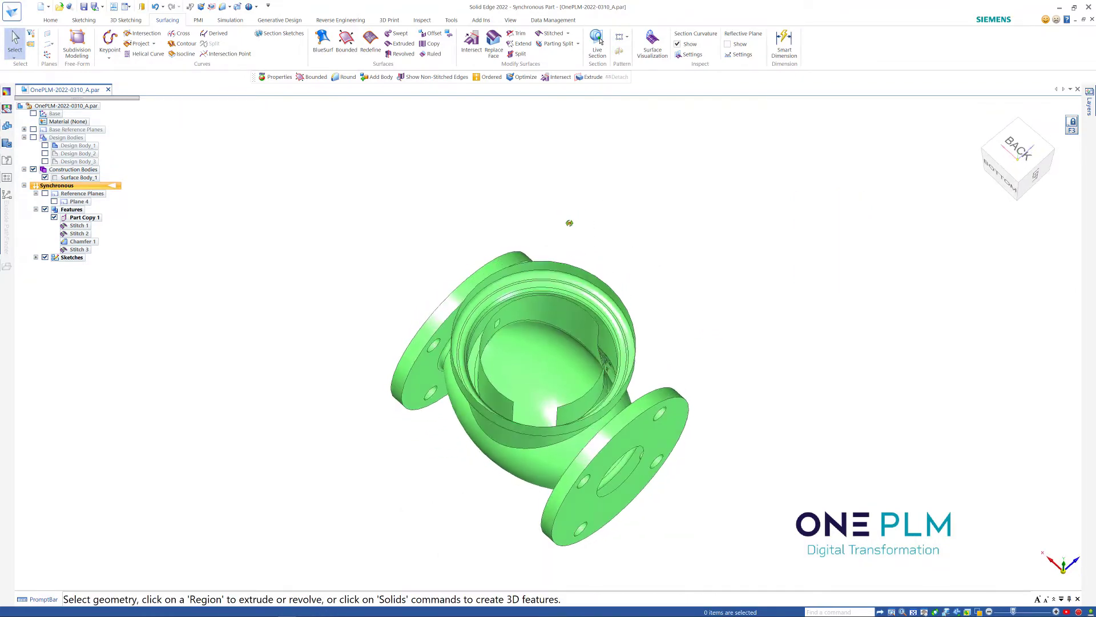
click(555, 314)
key(Delete)
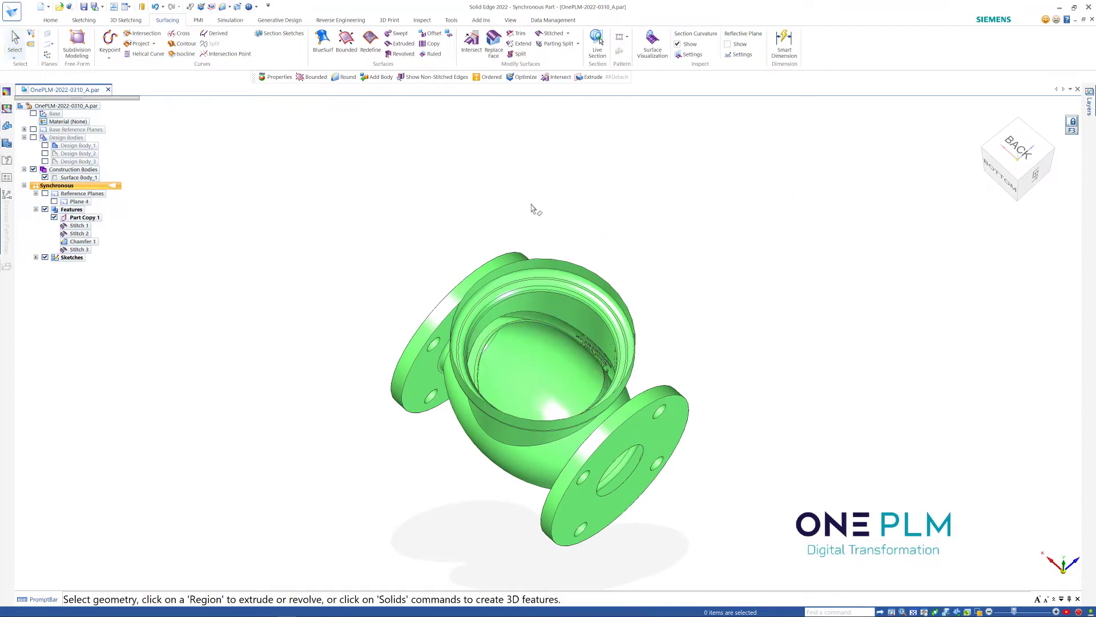
middle_drag(533, 208, 571, 247)
click(490, 320)
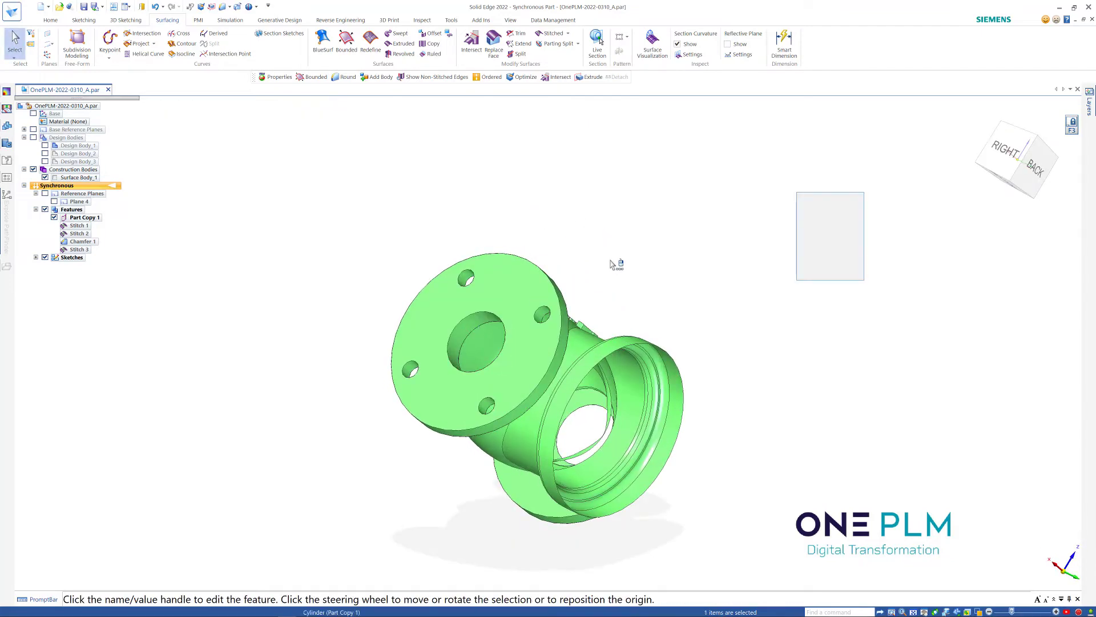
key(Delete)
Delete the toroidal face and the remaining curved inner face inside the valve housing's cavity
middle_drag(619, 274, 575, 213)
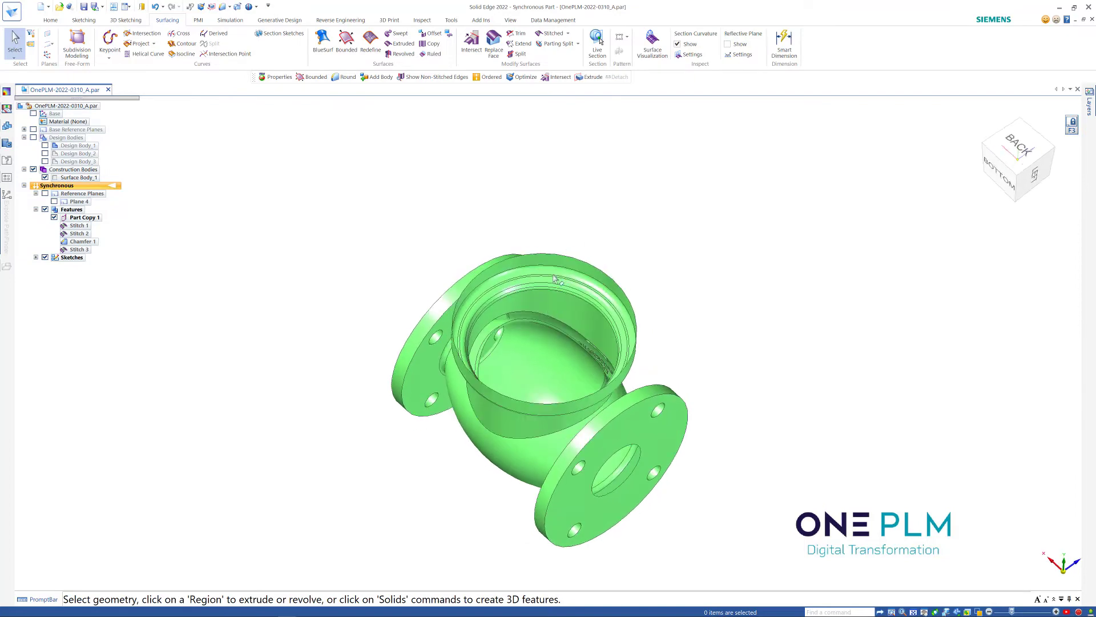
scroll(558, 362, up, 3)
click(531, 362)
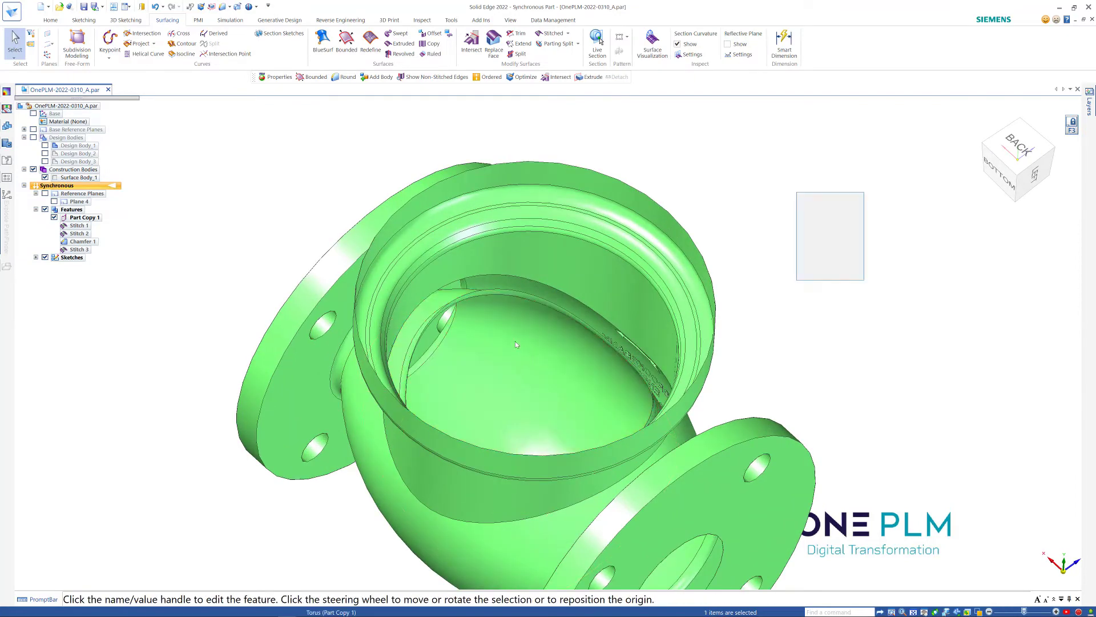
key(Delete)
click(535, 360)
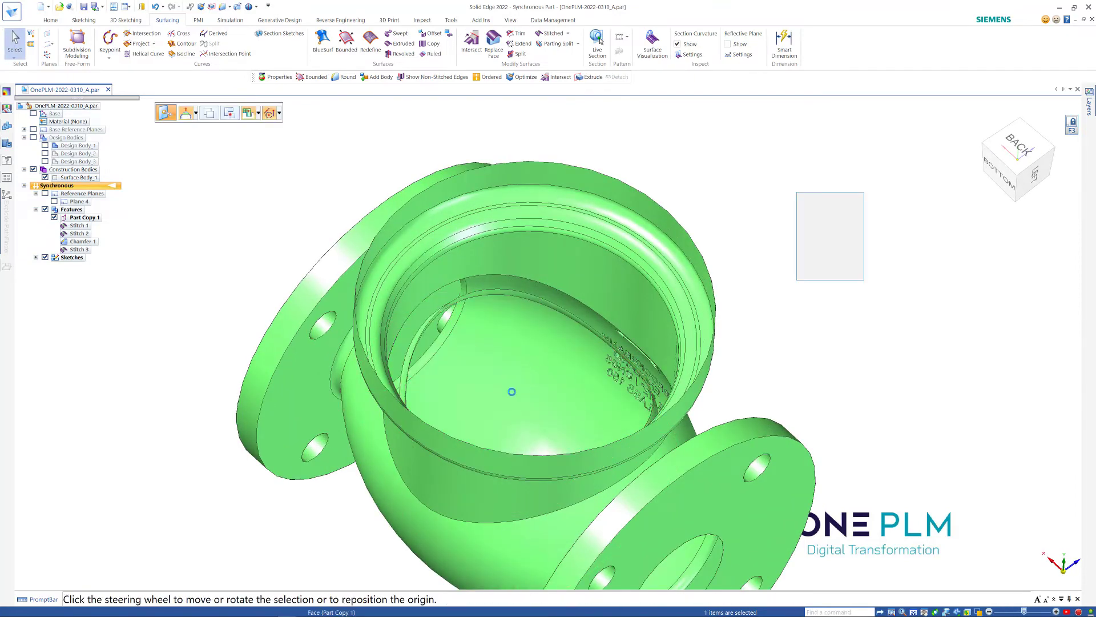
key(Delete)
middle_drag(509, 391, 387, 329)
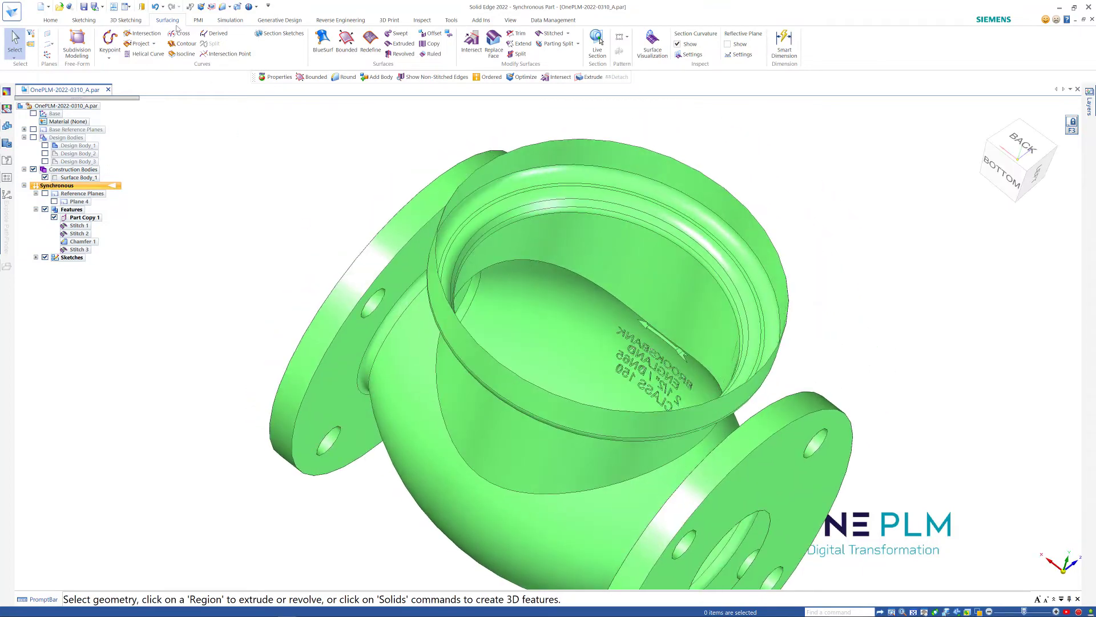
click(163, 7)
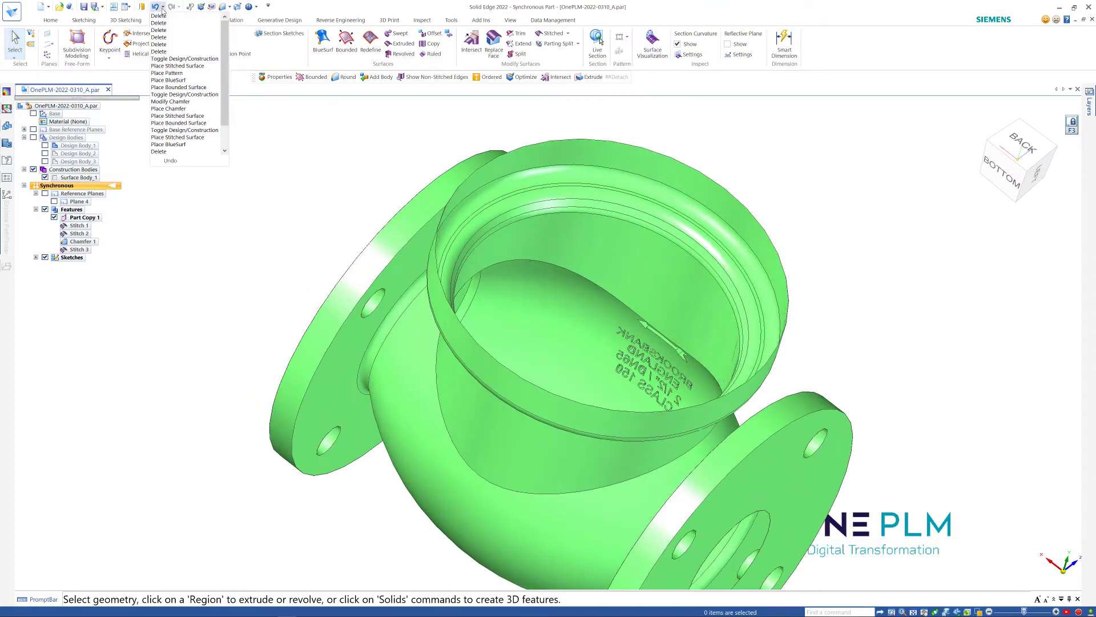
click(285, 161)
middle_drag(361, 200, 378, 166)
scroll(378, 166, down, 2)
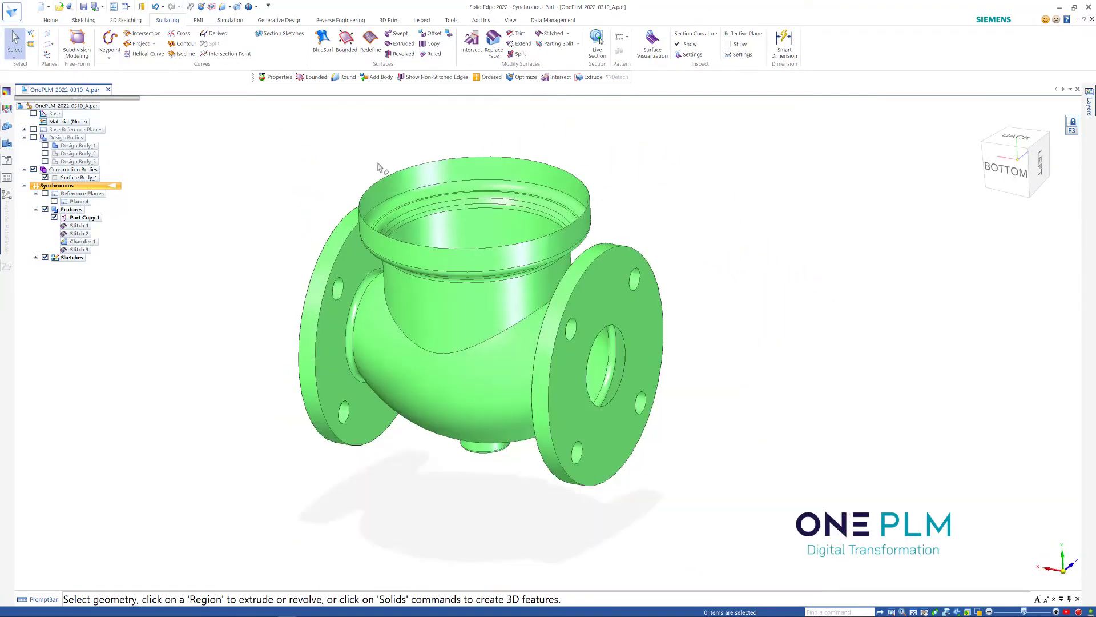
Inspect the hollow interior of the valve housing with a temporary section by plane
scroll(381, 165, up, 2)
click(198, 20)
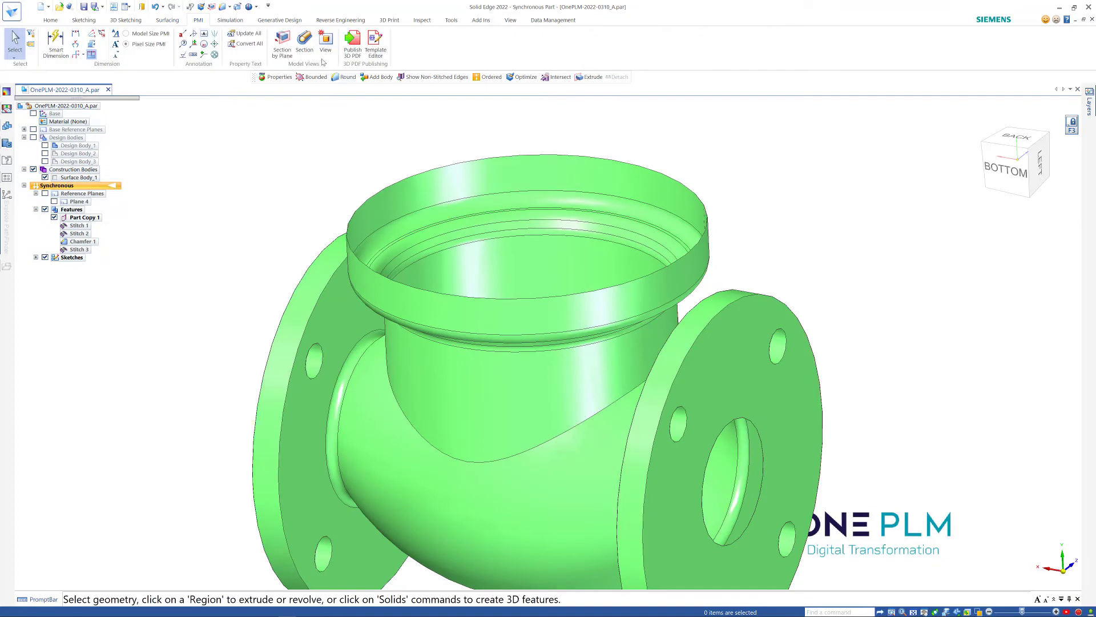
click(505, 168)
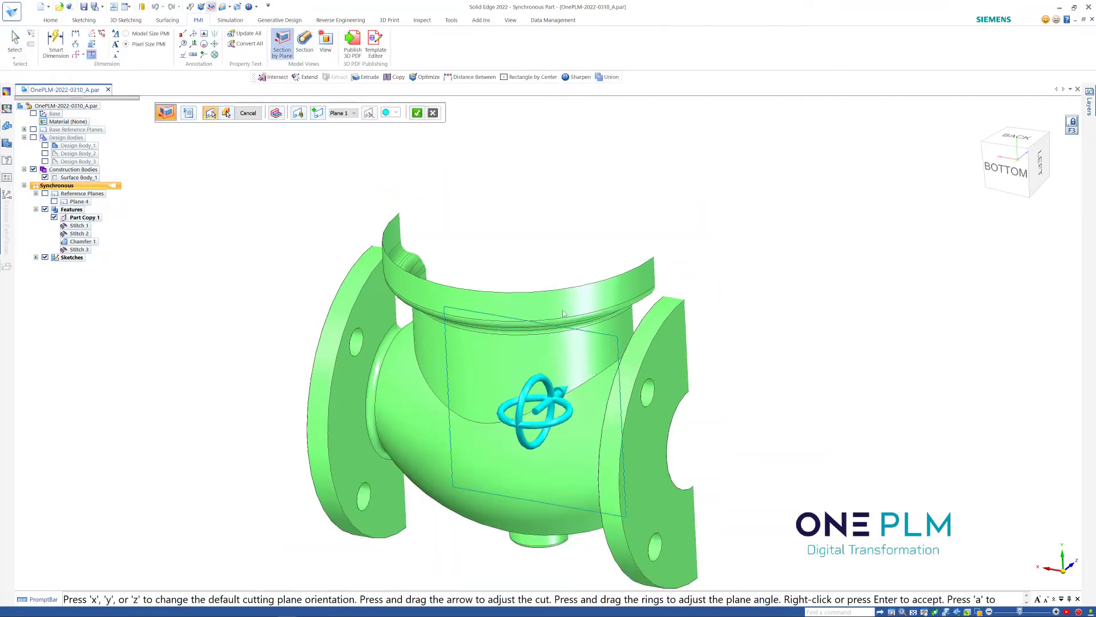
middle_drag(564, 371, 451, 381)
key(f)
middle_drag(526, 403, 618, 399)
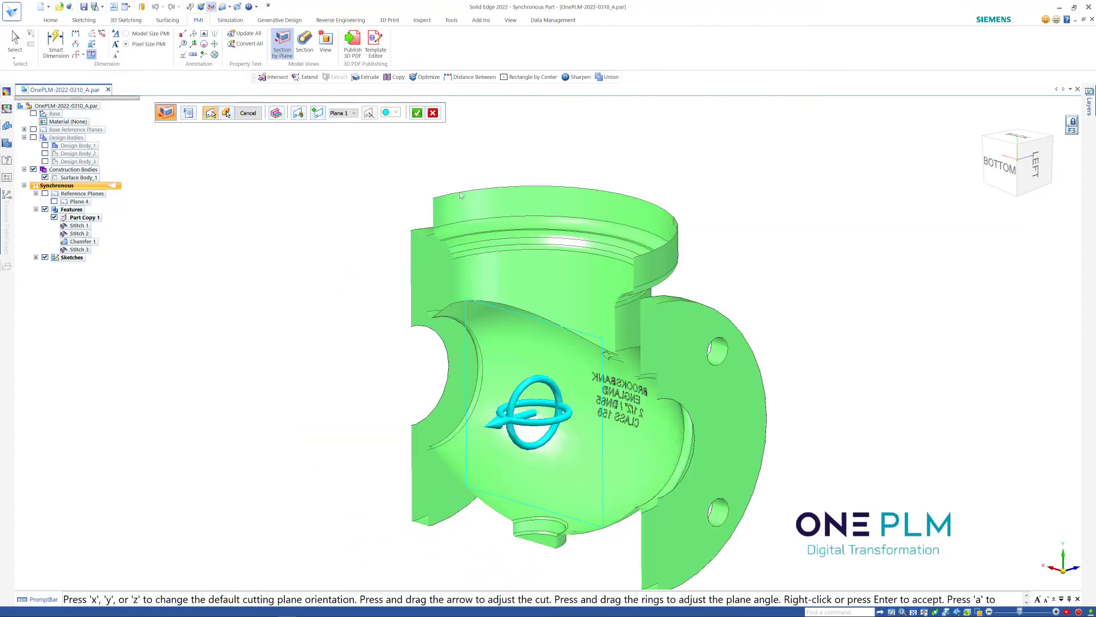
key(Escape)
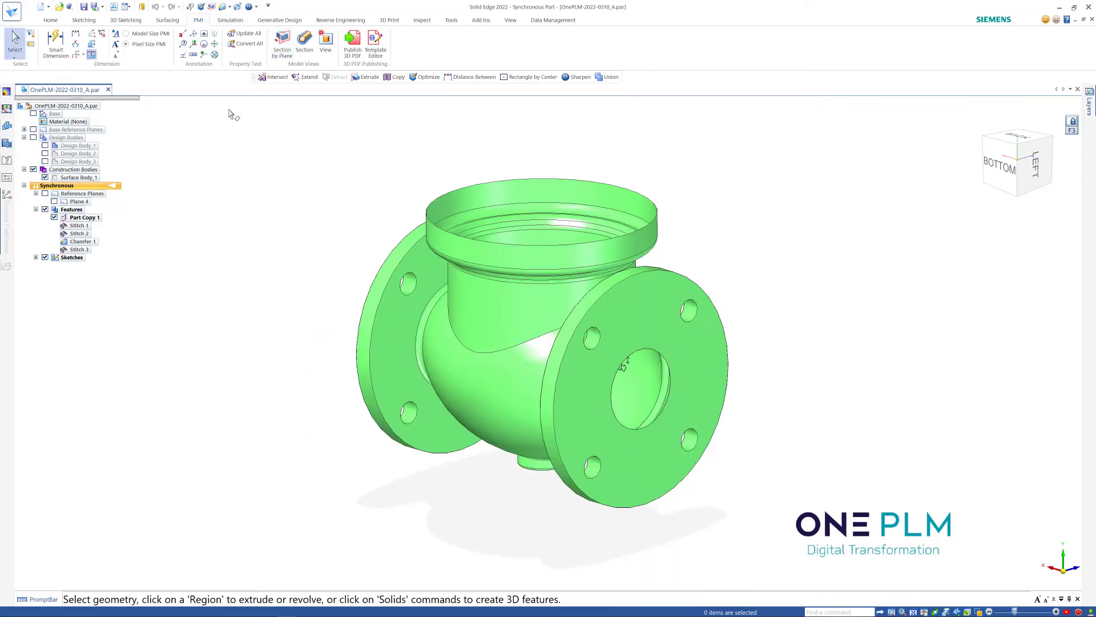
Create a BlueSurf surface connecting the circular bore edges of the two side flanges
click(168, 20)
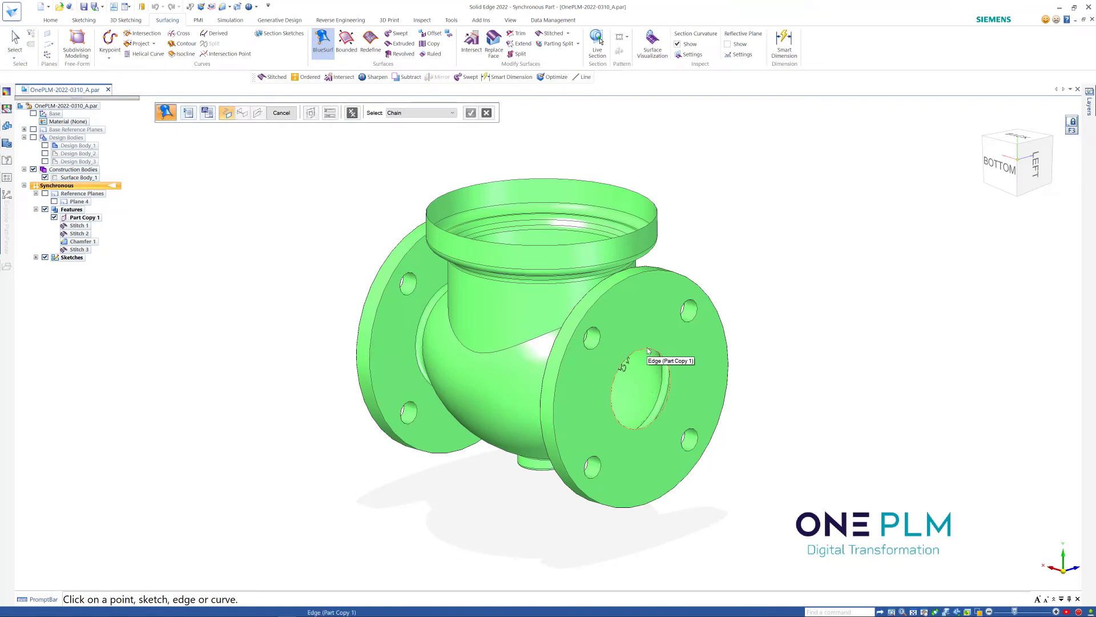
middle_drag(766, 392, 839, 396)
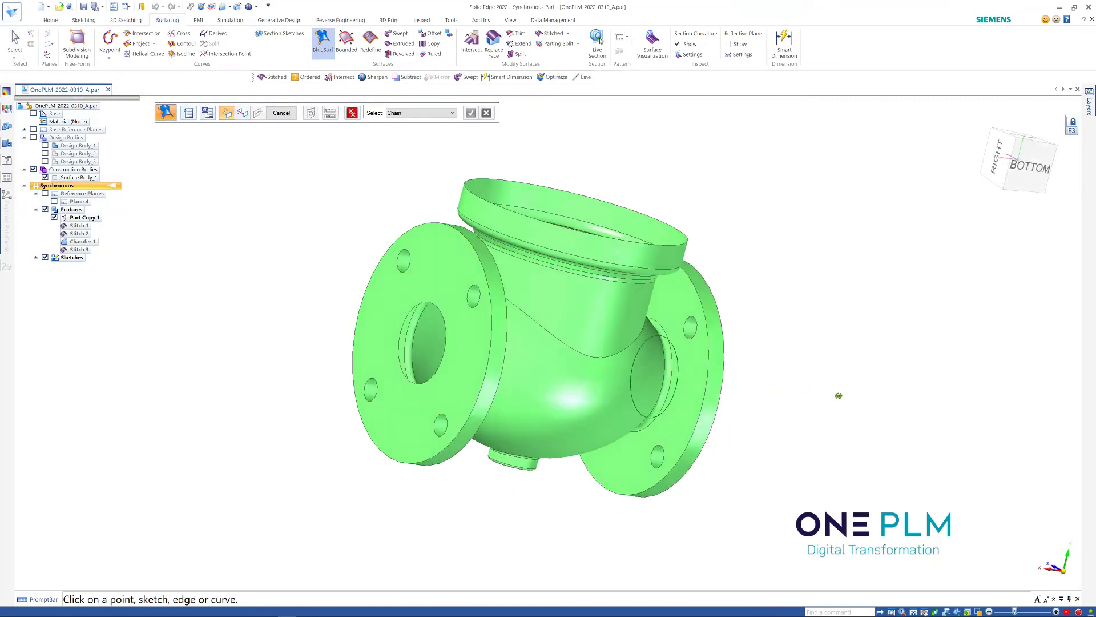
click(442, 325)
middle_drag(400, 320, 321, 290)
right_click(321, 290)
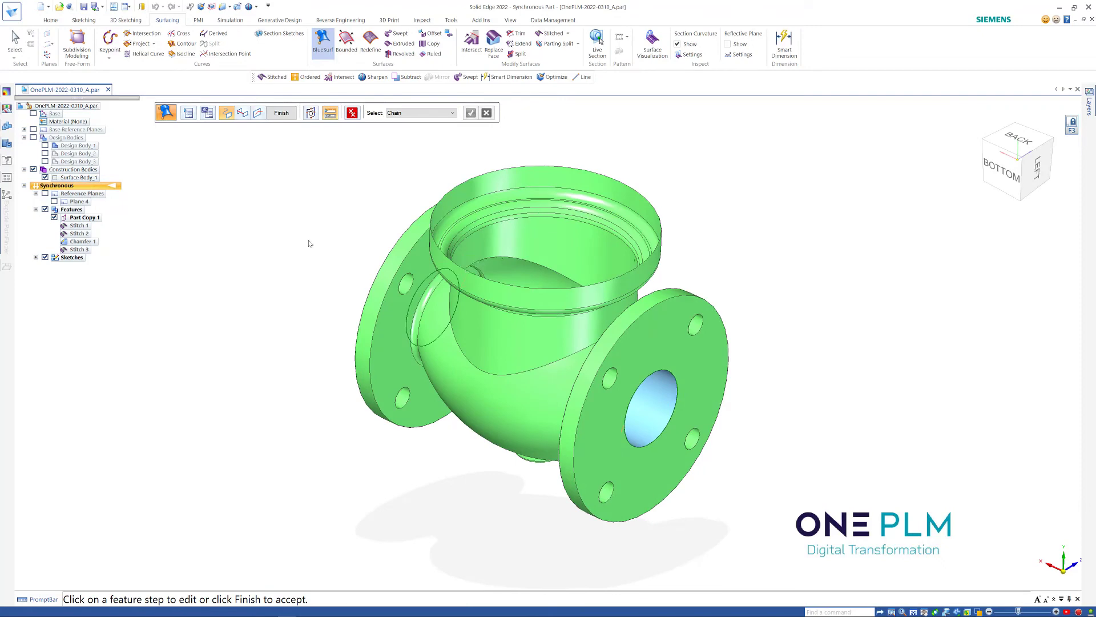
right_click(330, 210)
middle_drag(320, 193, 326, 127)
click(275, 114)
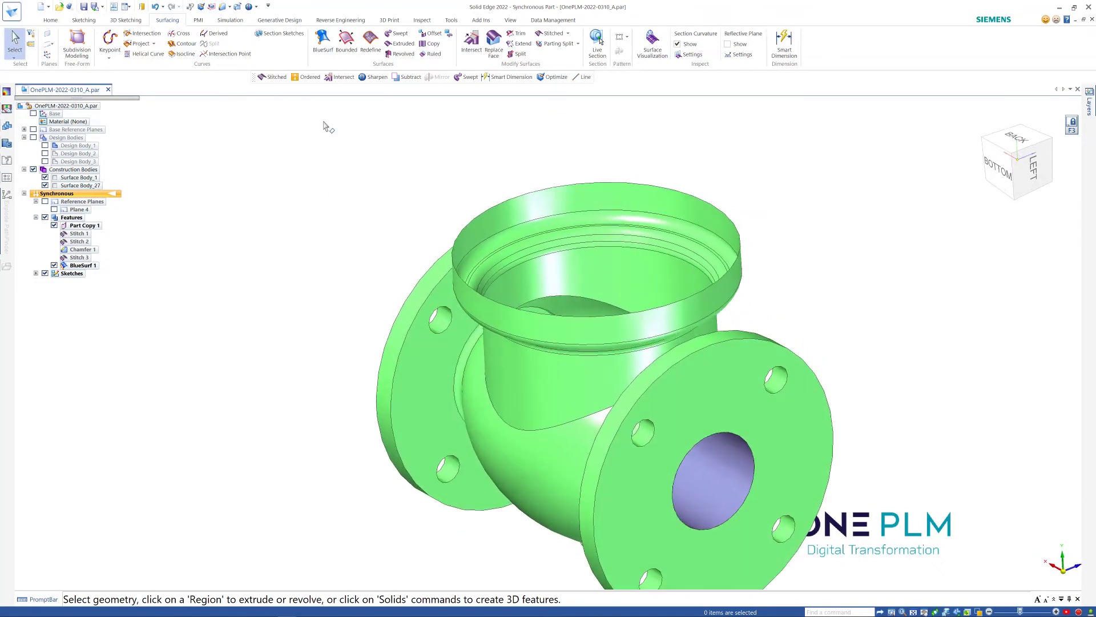
Cap the housing's circular upper opening with a Bounded surface along its rim edge
click(588, 183)
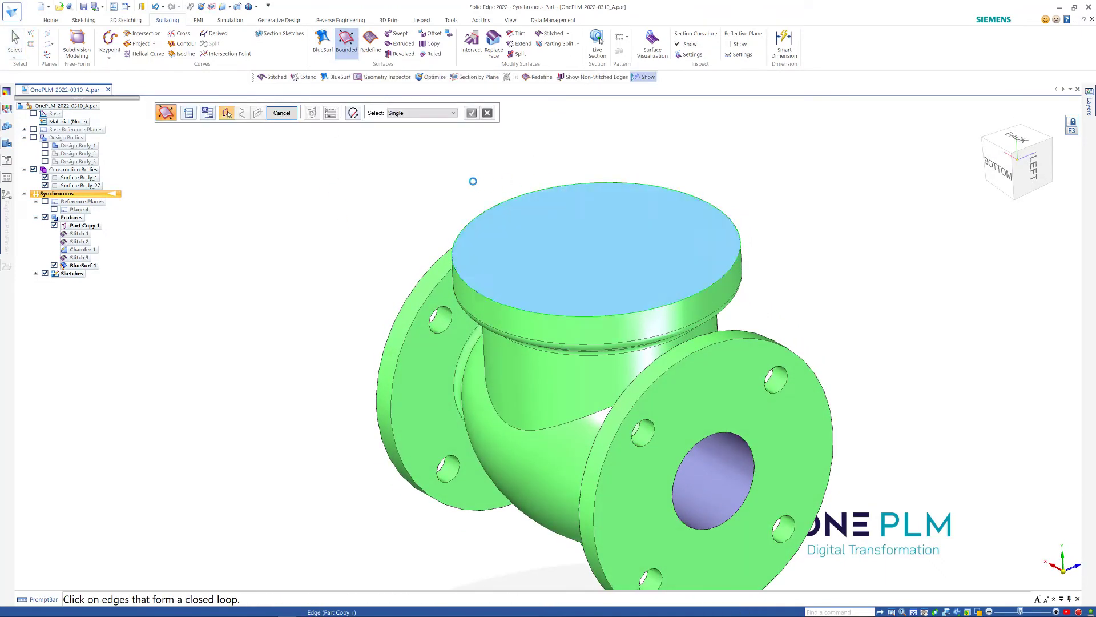
right_click(398, 174)
right_click(394, 167)
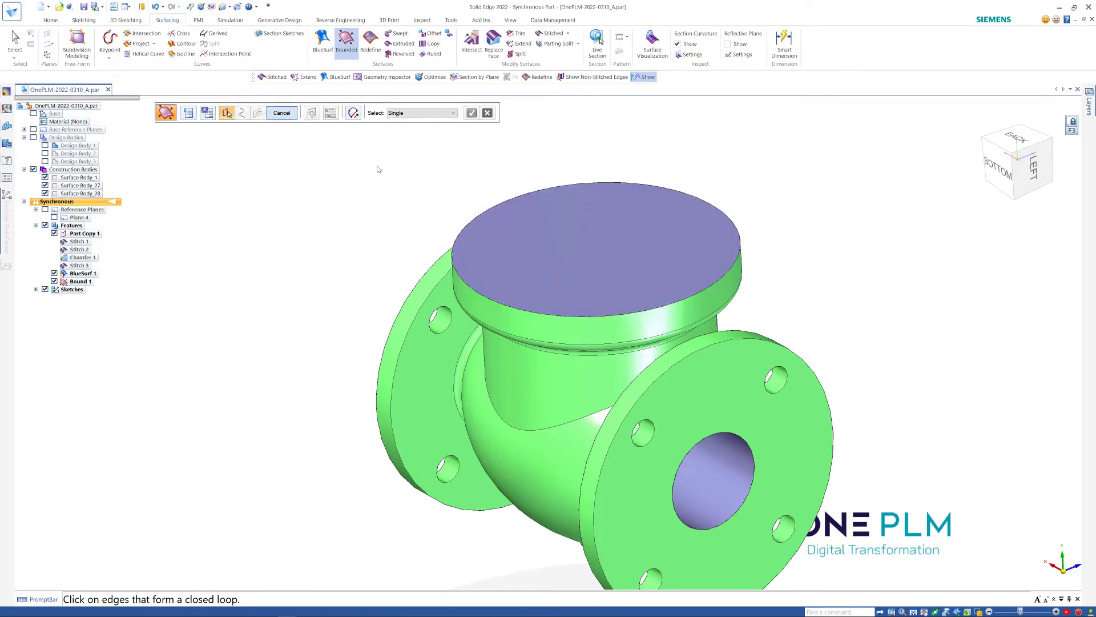
Delete all the faces that form the raised arrow and lettering on the valve housing
scroll(378, 169, down, 4)
middle_drag(390, 186, 389, 167)
scroll(389, 166, up, 5)
scroll(409, 186, down, 4)
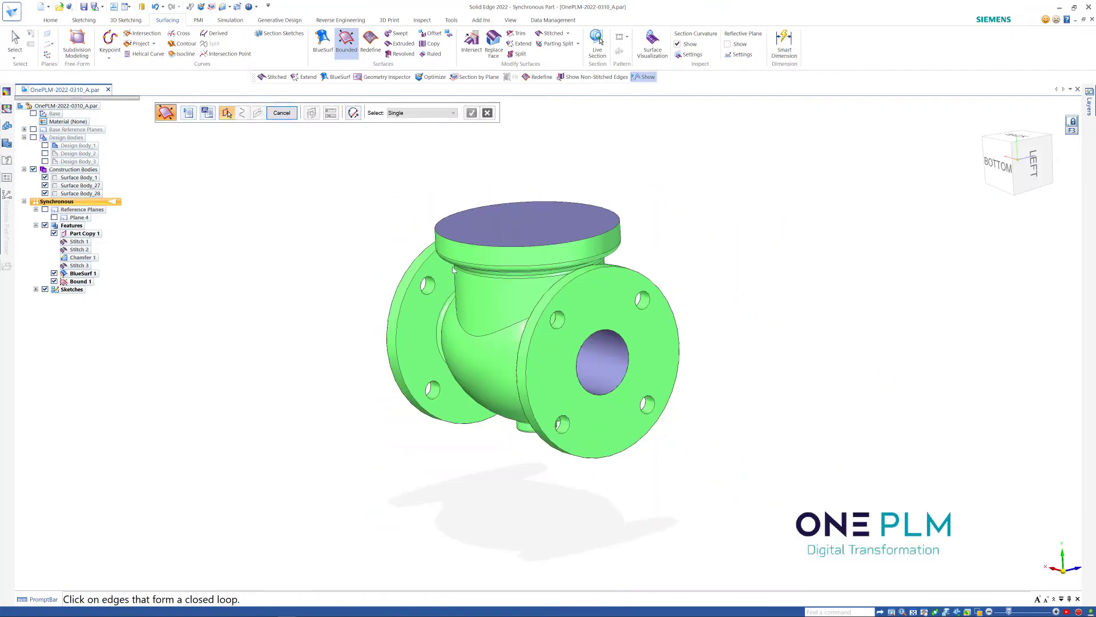
middle_drag(454, 269, 309, 283)
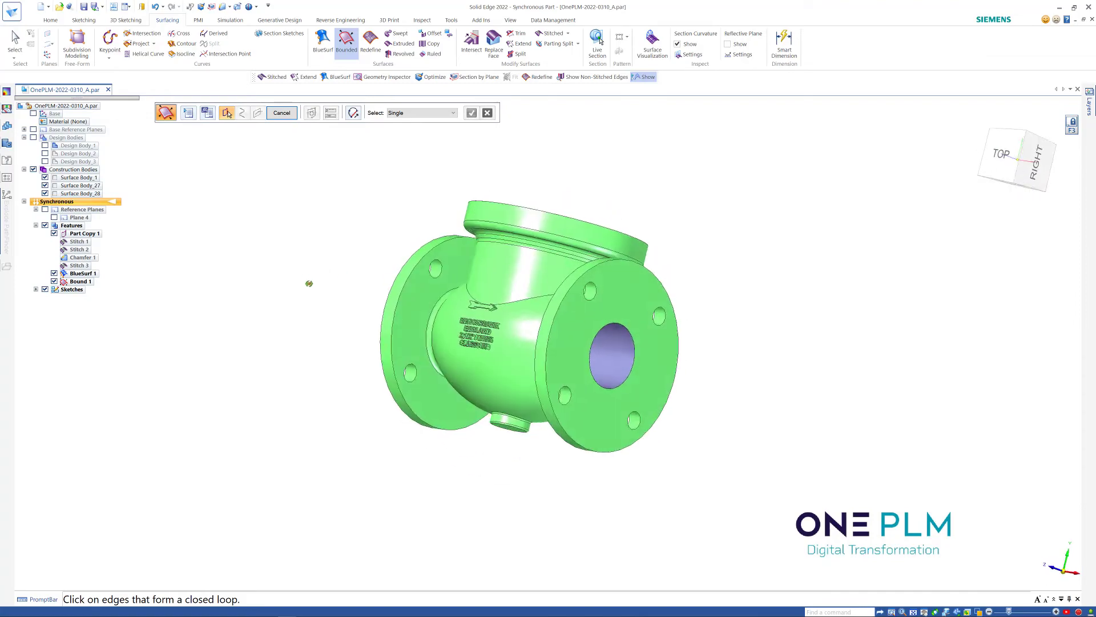
scroll(480, 328, up, 10)
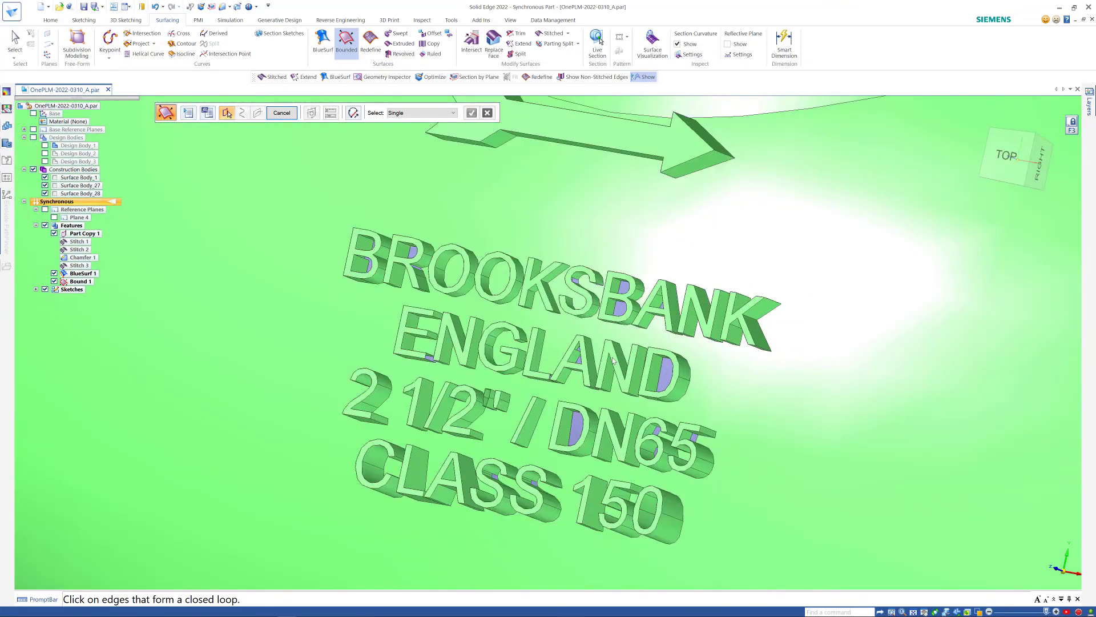
middle_drag(612, 361, 633, 322)
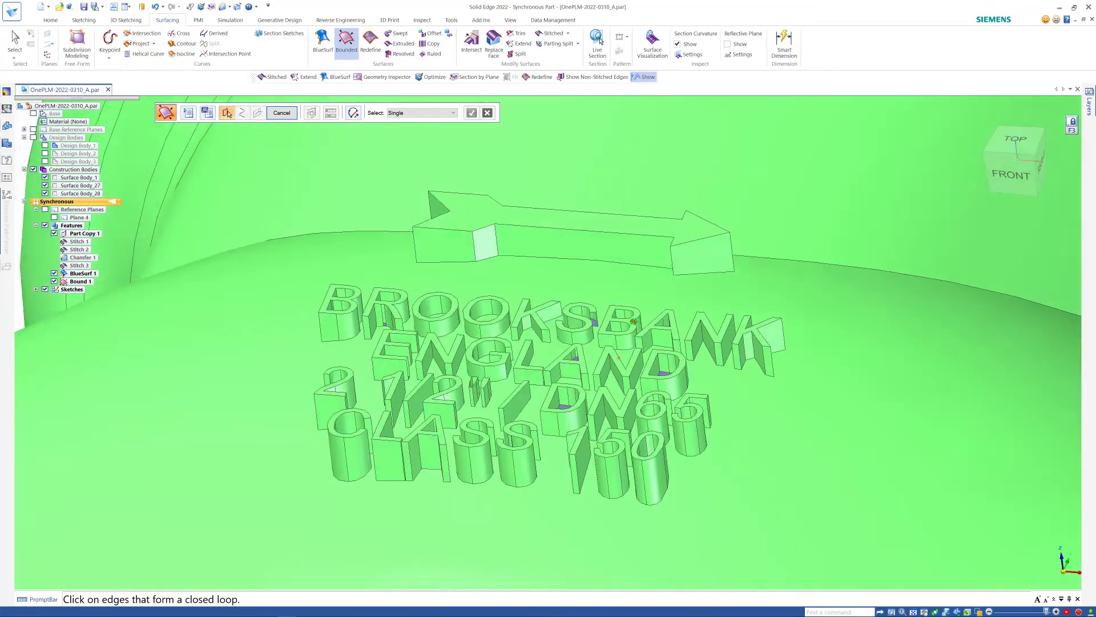
scroll(633, 321, down, 6)
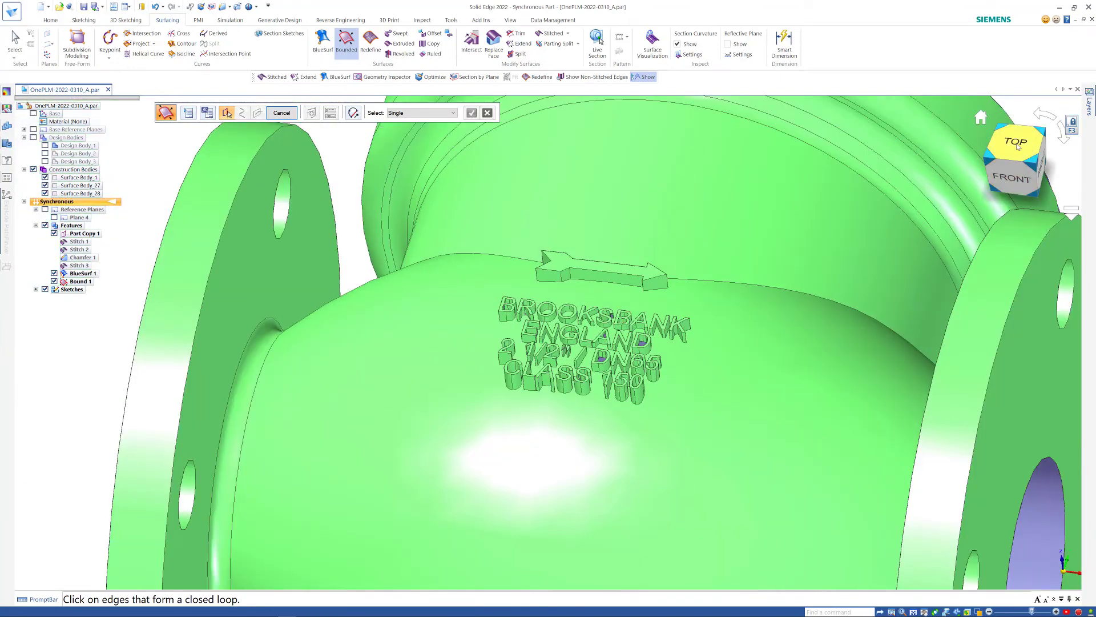
click(1011, 179)
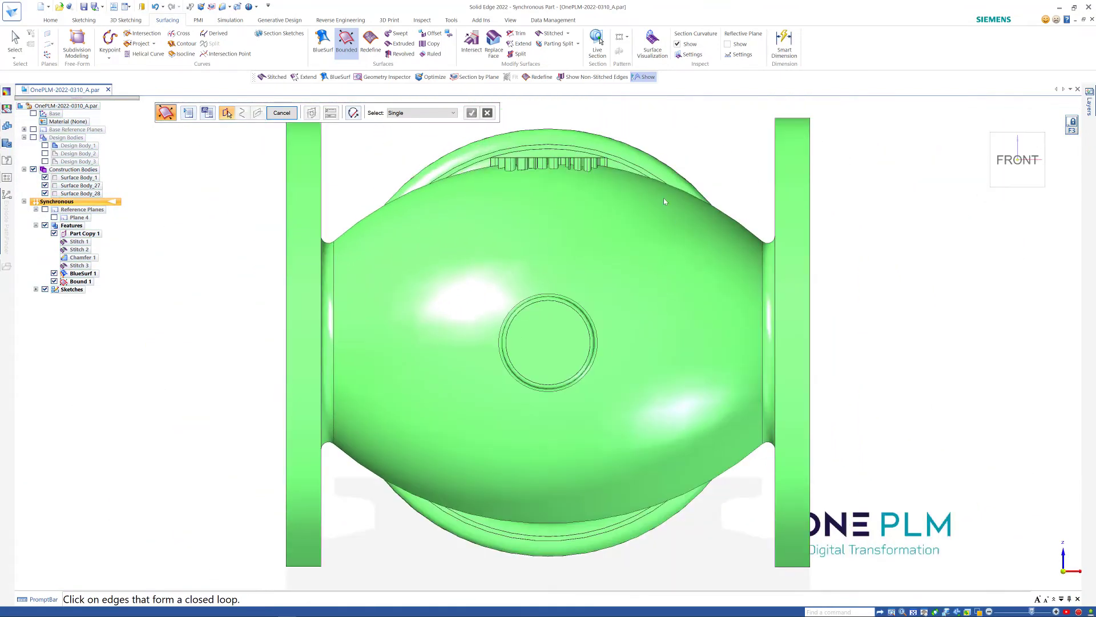
scroll(510, 101, up, 5)
key(Escape)
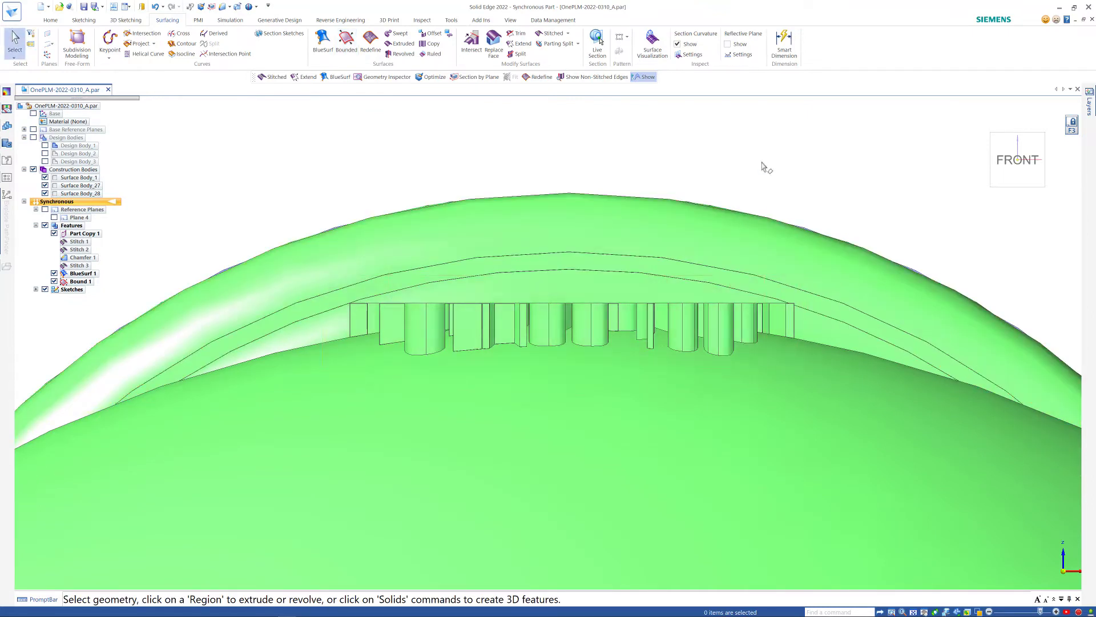
key(ctrl+a)
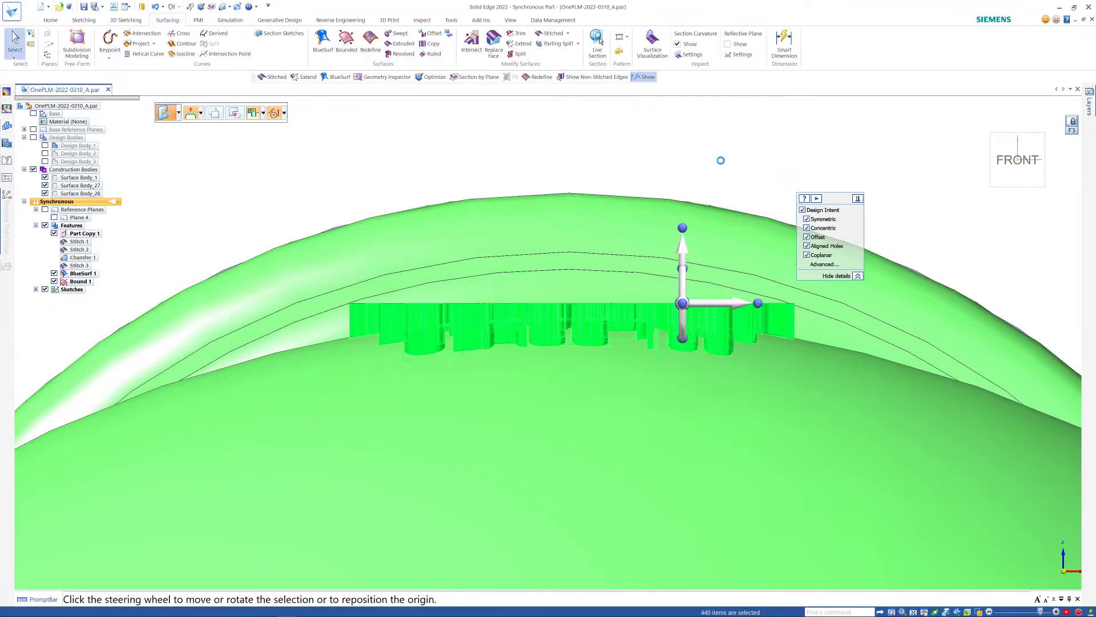
key(Escape)
scroll(717, 165, down, 4)
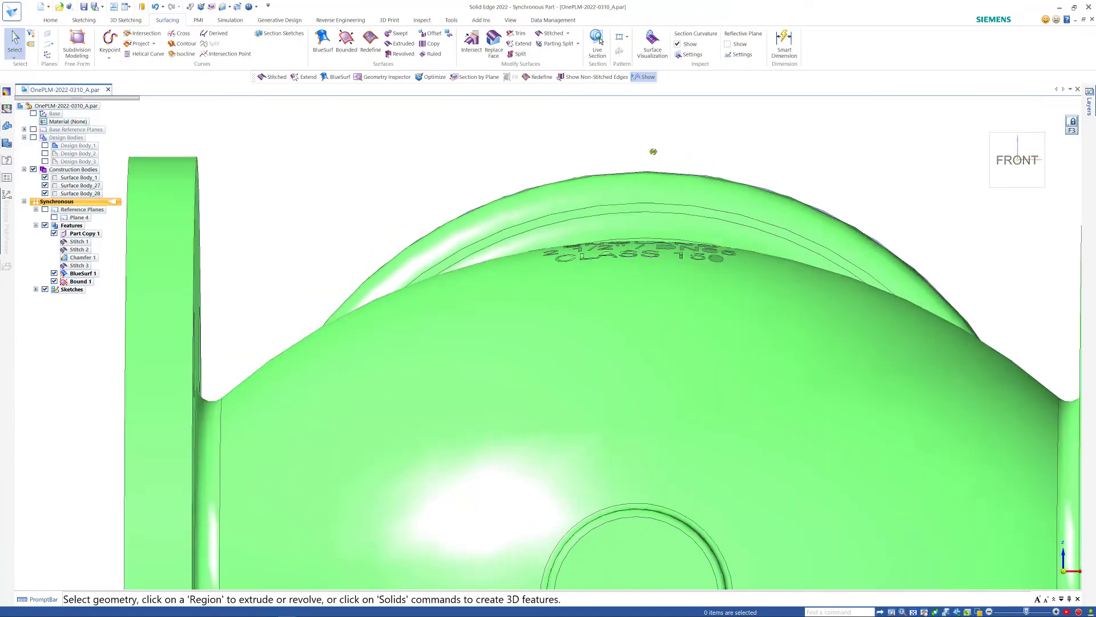
Examine the arrow-shaped and letter-shaped openings on the housing's curved outer surface
middle_drag(653, 152, 617, 222)
scroll(633, 189, down, 3)
scroll(622, 209, down, 2)
scroll(624, 211, up, 3)
scroll(620, 222, down, 2)
scroll(617, 220, up, 2)
scroll(589, 210, down, 3)
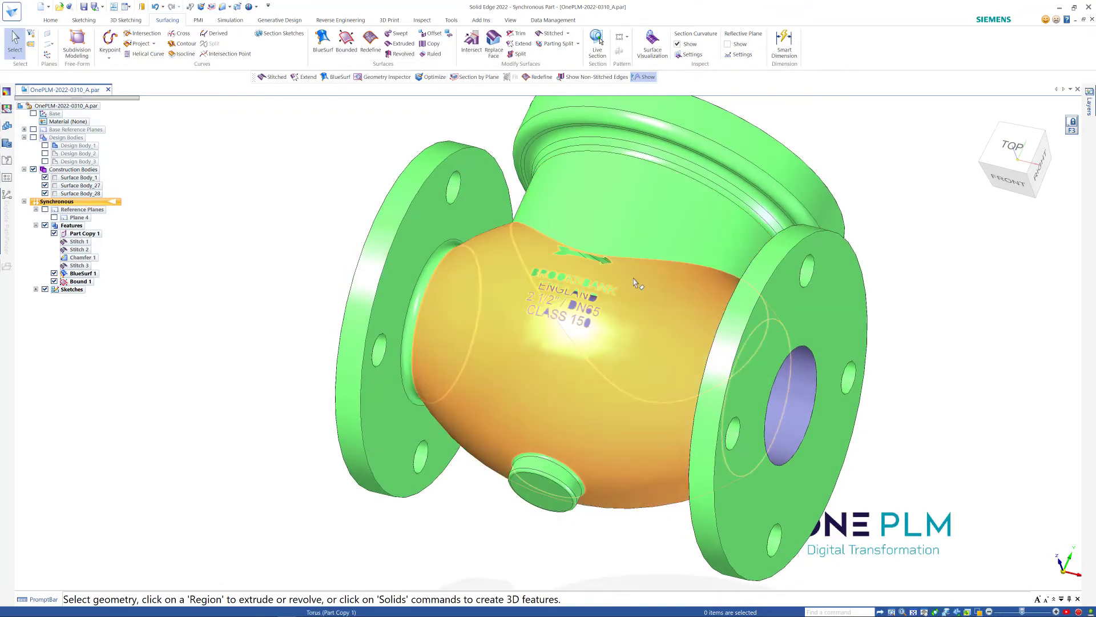
scroll(556, 300, up, 2)
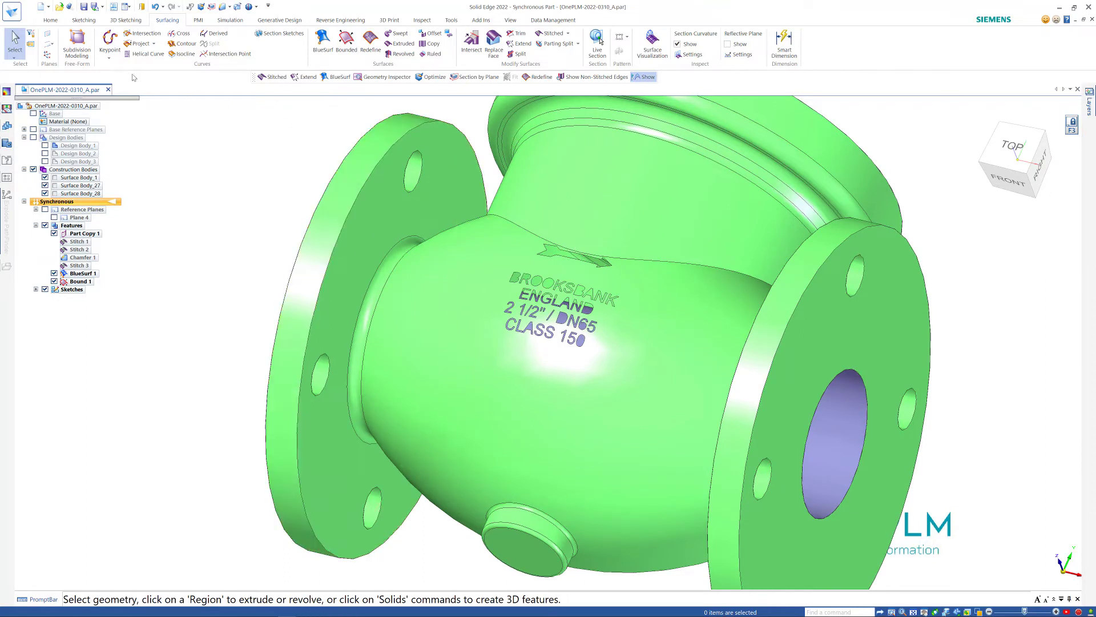
click(185, 46)
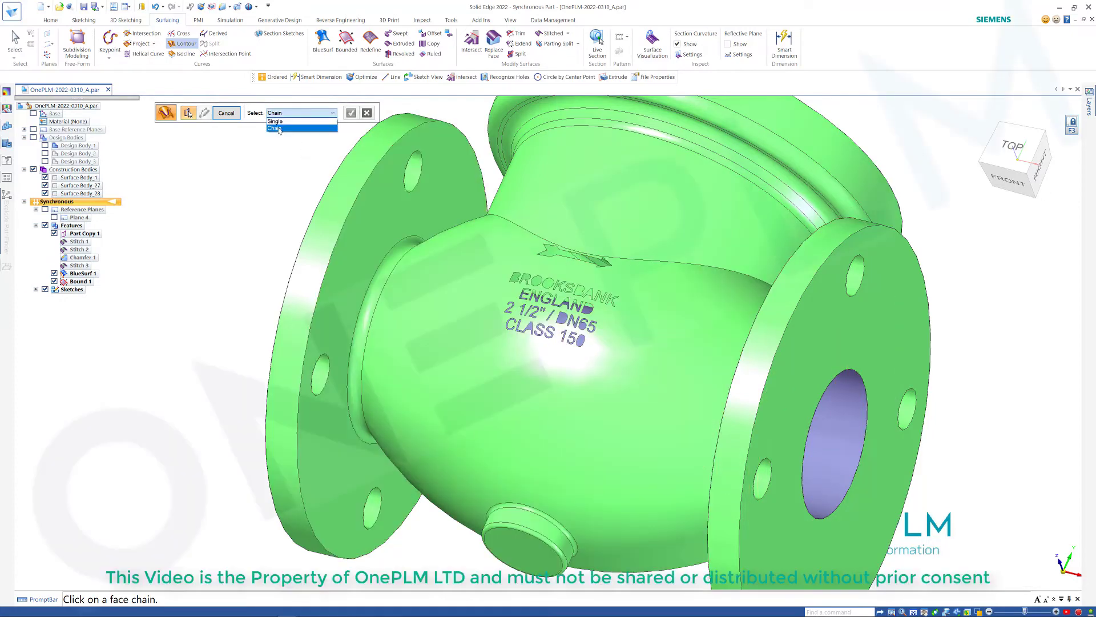
click(510, 244)
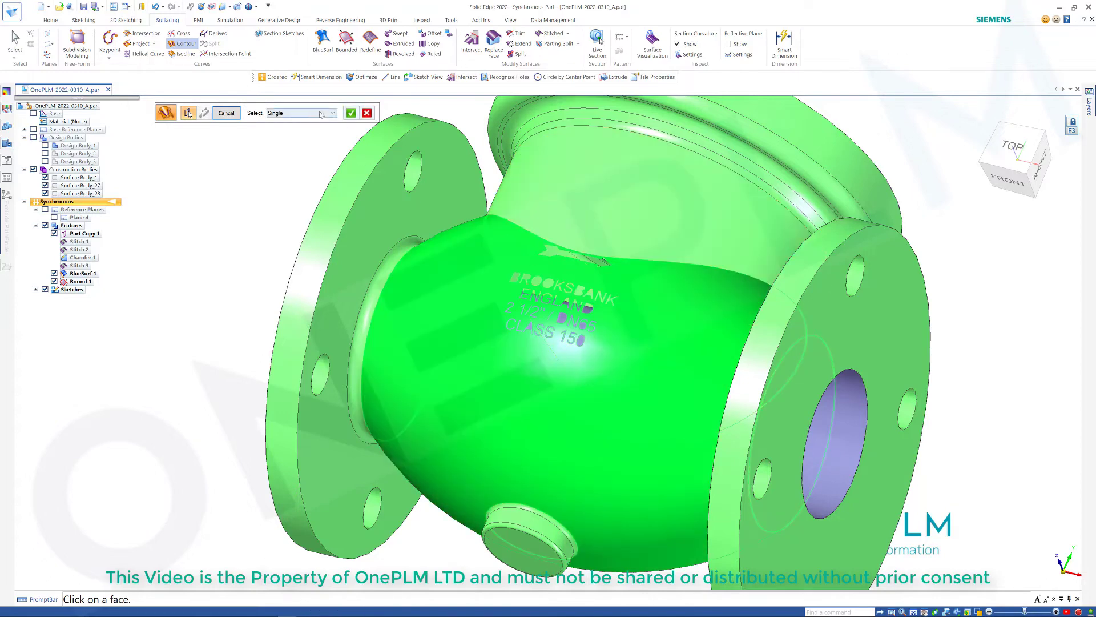
click(351, 113)
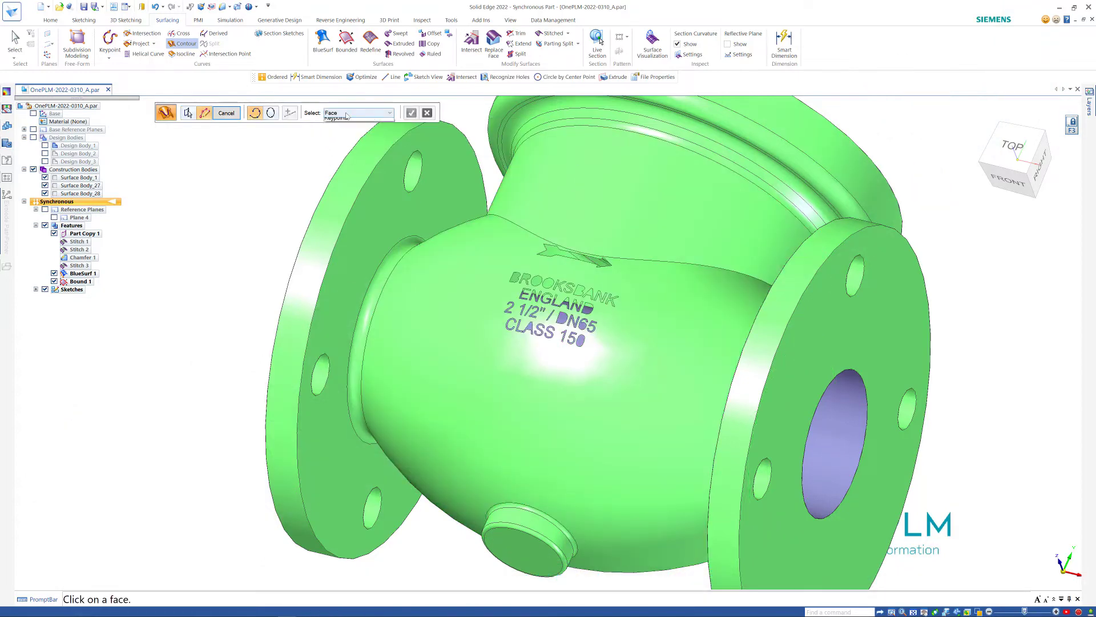
click(334, 128)
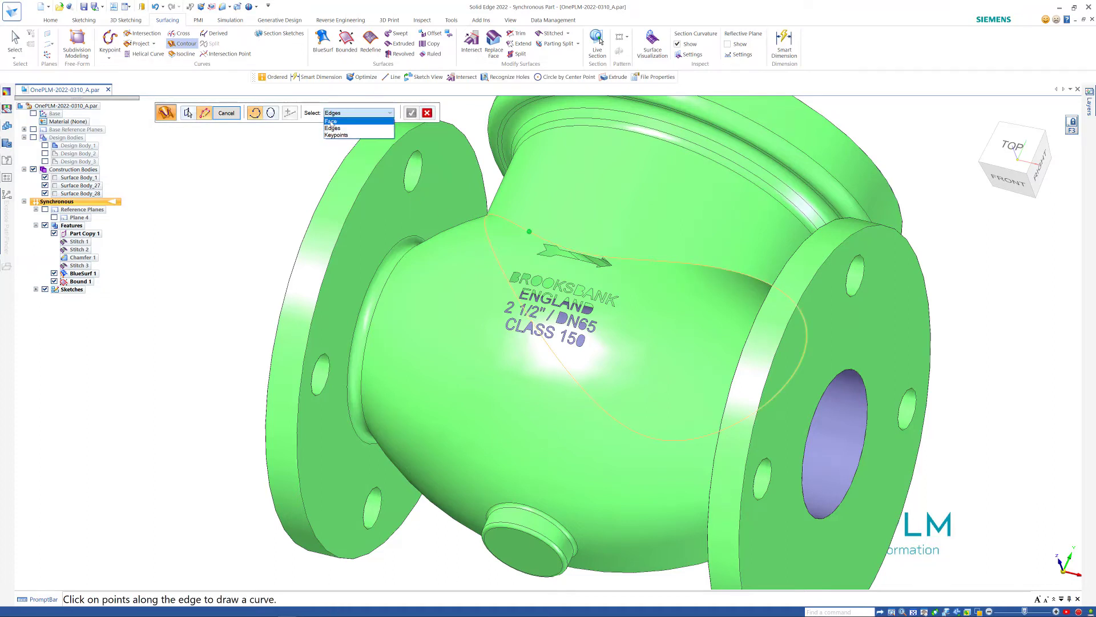
click(331, 122)
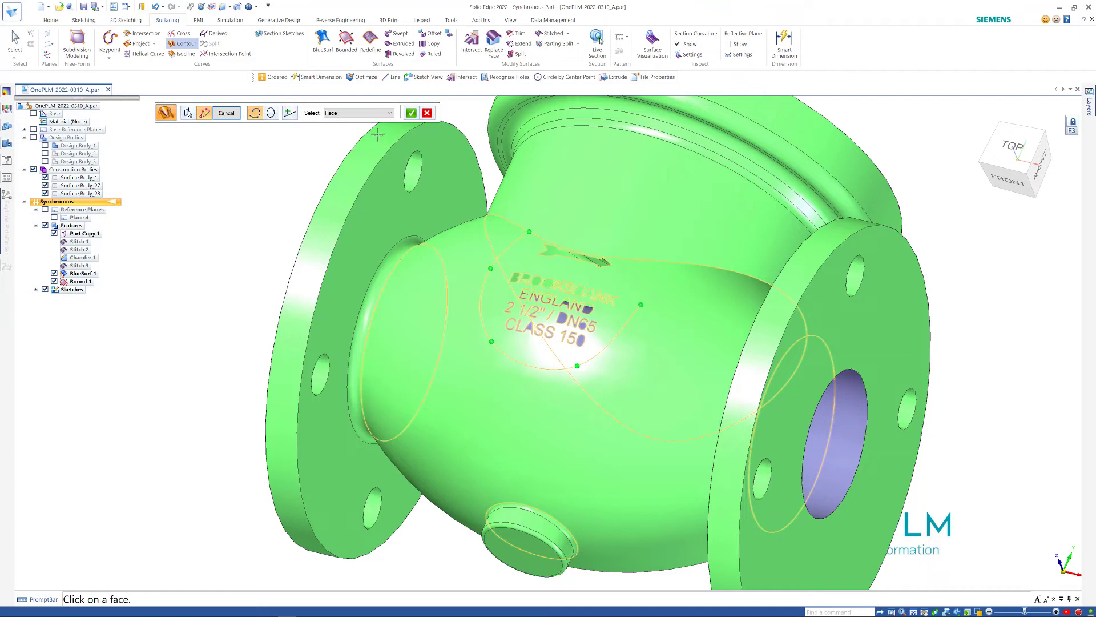
click(377, 114)
click(345, 132)
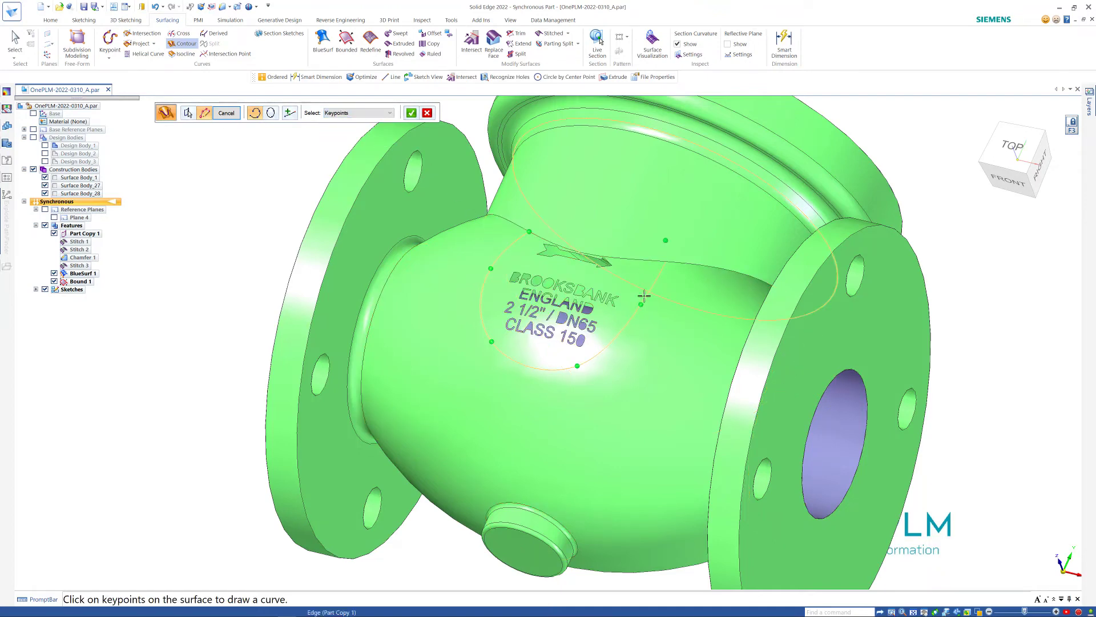
middle_drag(630, 301, 622, 284)
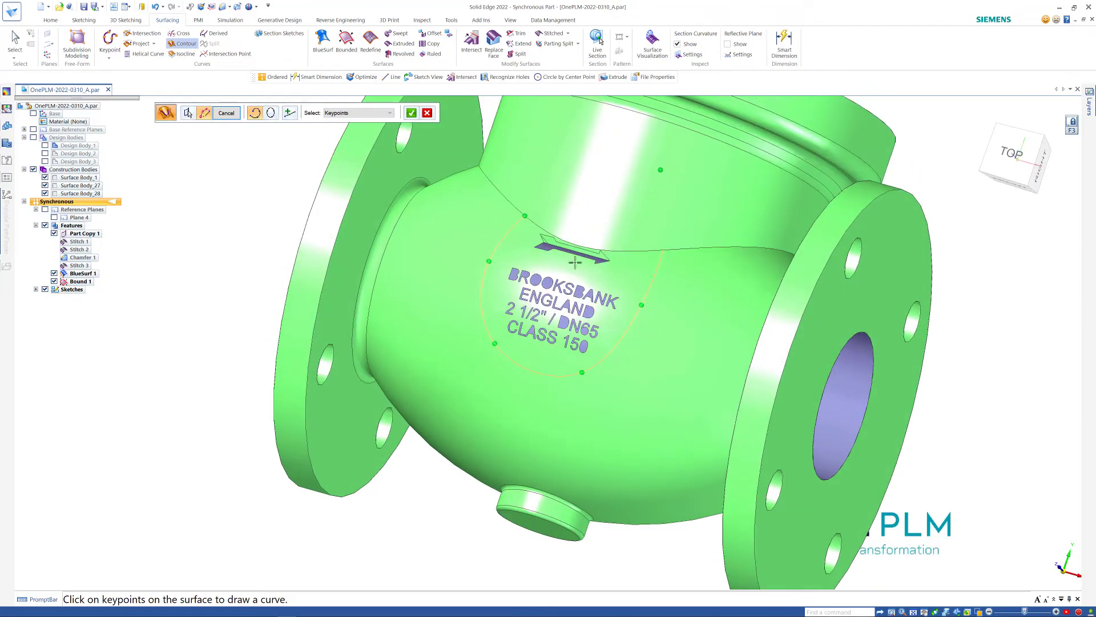
click(290, 113)
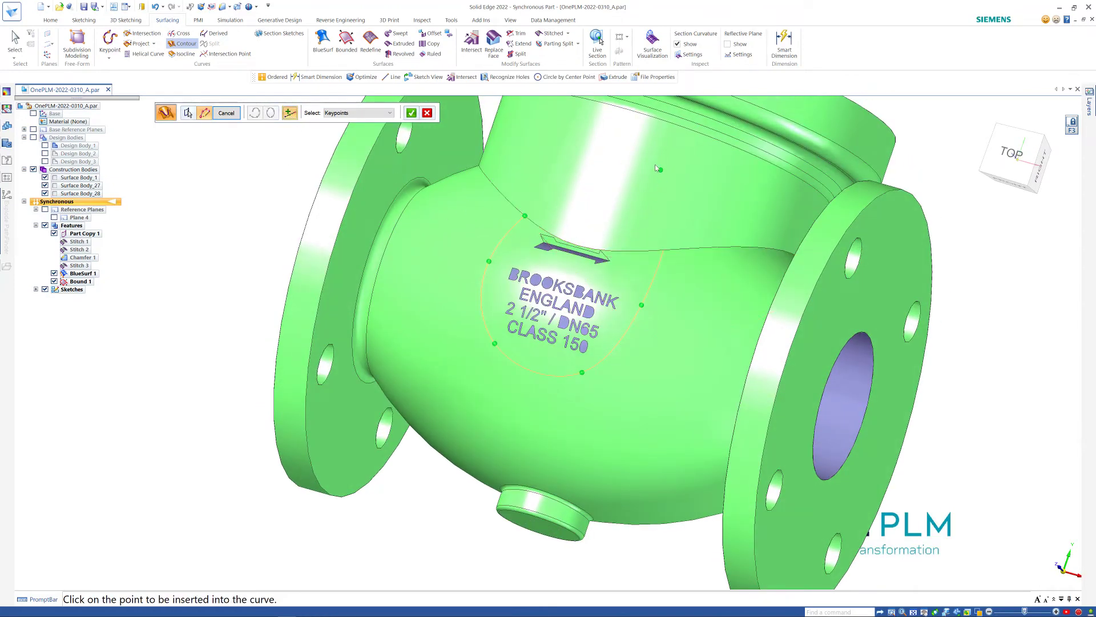
click(640, 253)
click(641, 307)
click(596, 331)
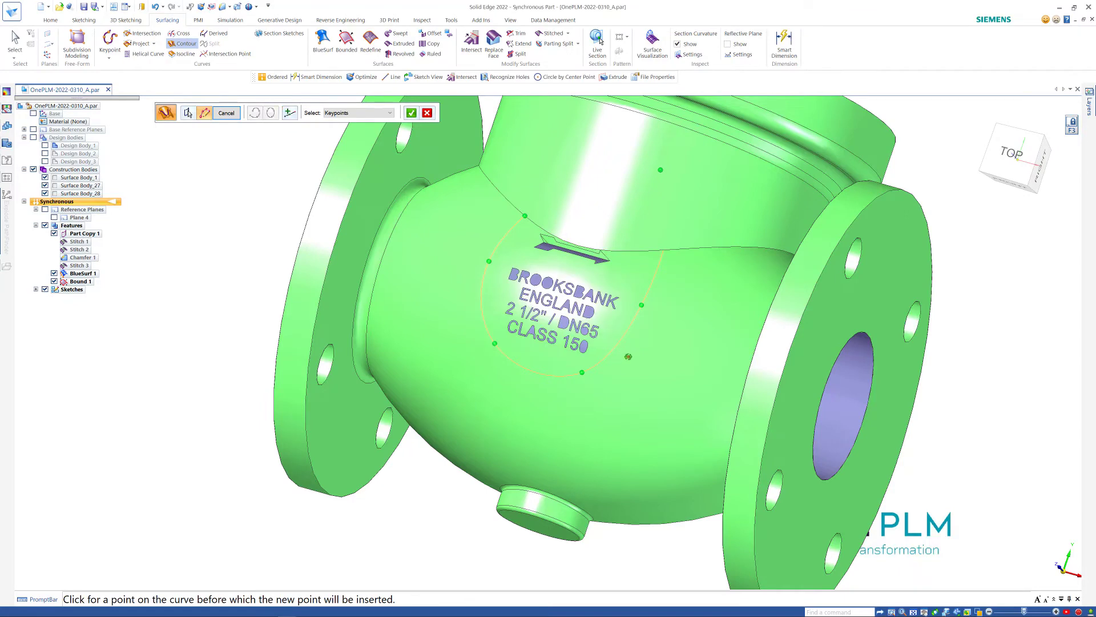
mouse_move(627, 361)
middle_down()
mouse_move(637, 350)
mouse_move(632, 358)
middle_up()
key(Escape)
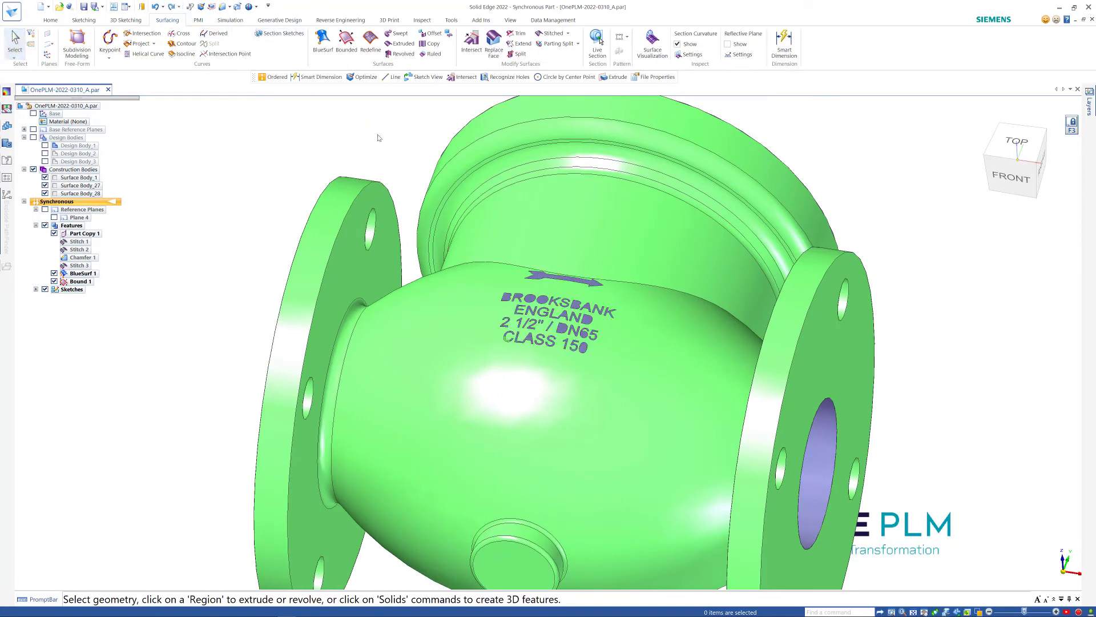
Start a contour curve on the curved housing face chain, placing its first point on the neck's lower edge beside the arrow's tail
click(183, 44)
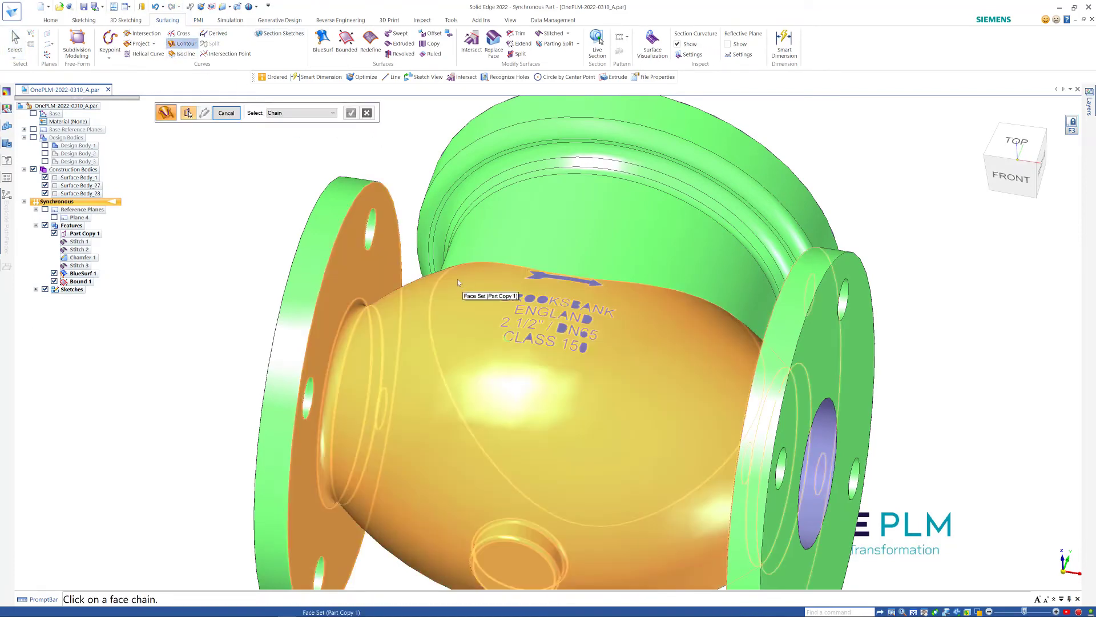
click(457, 283)
click(351, 113)
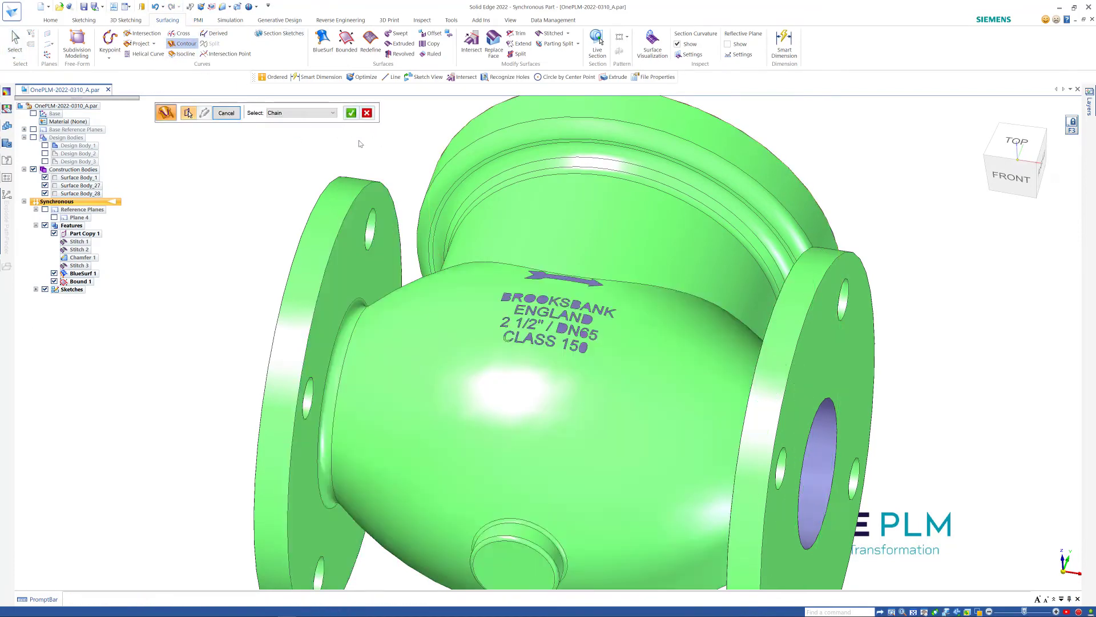
click(346, 113)
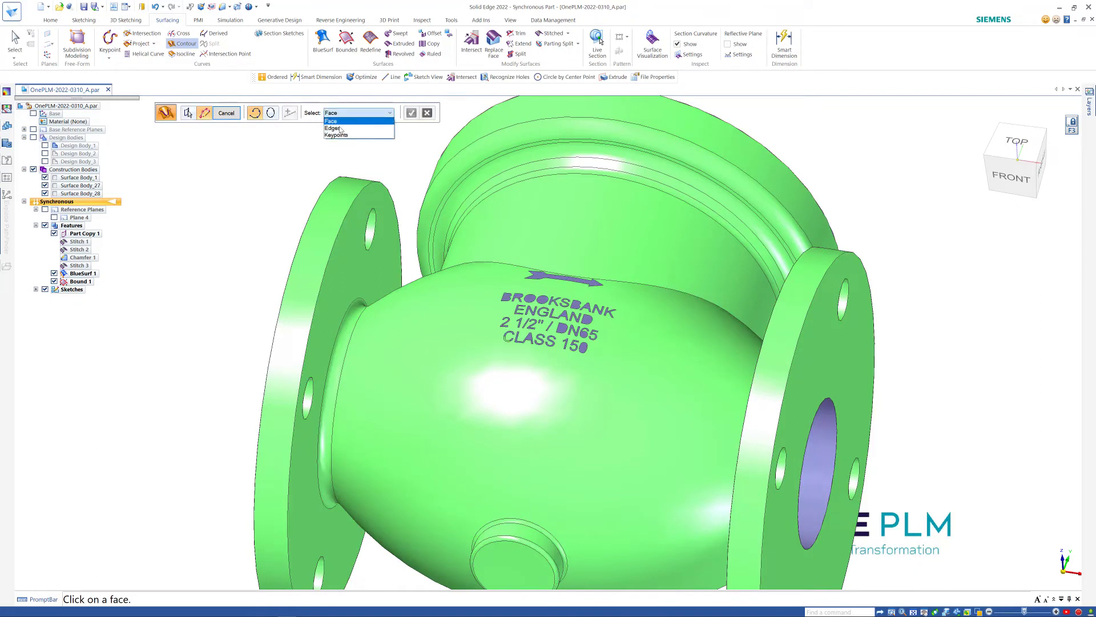
click(342, 126)
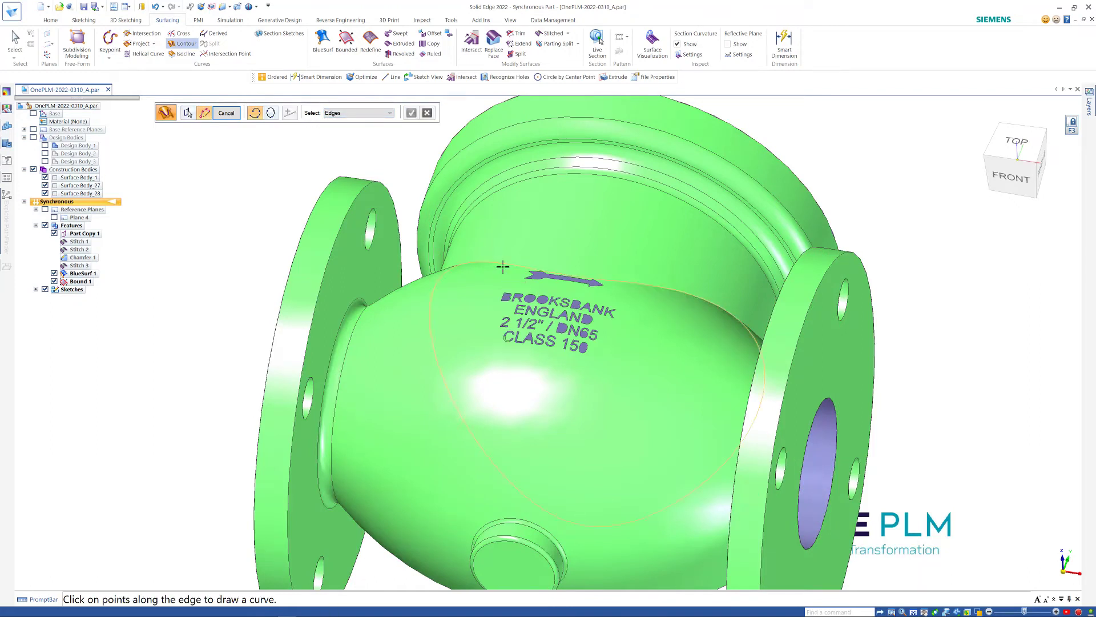
click(359, 115)
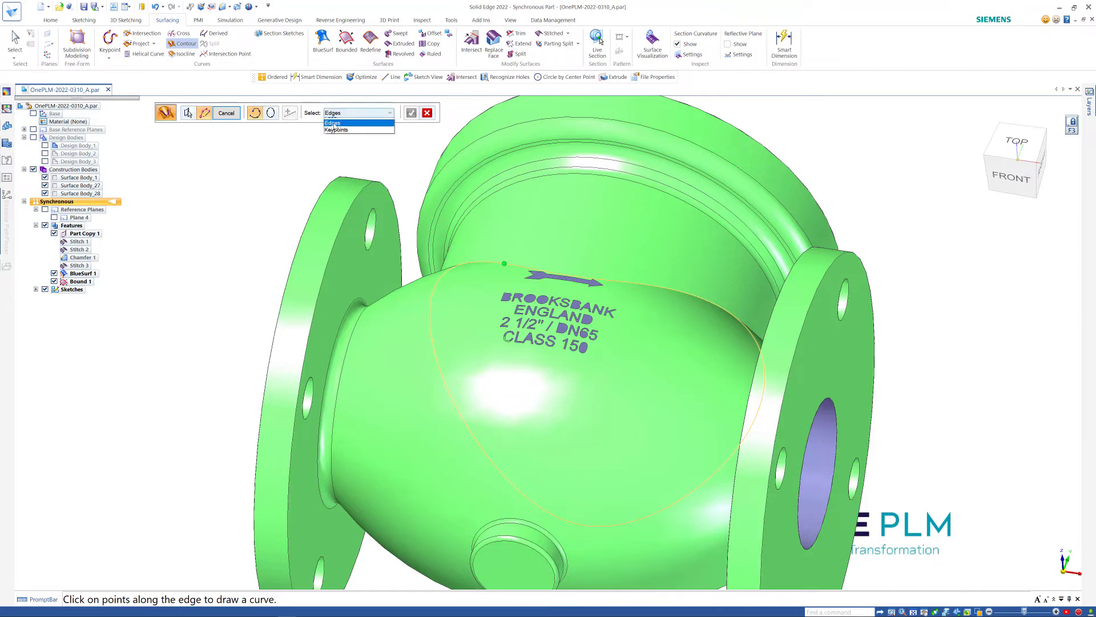
click(345, 125)
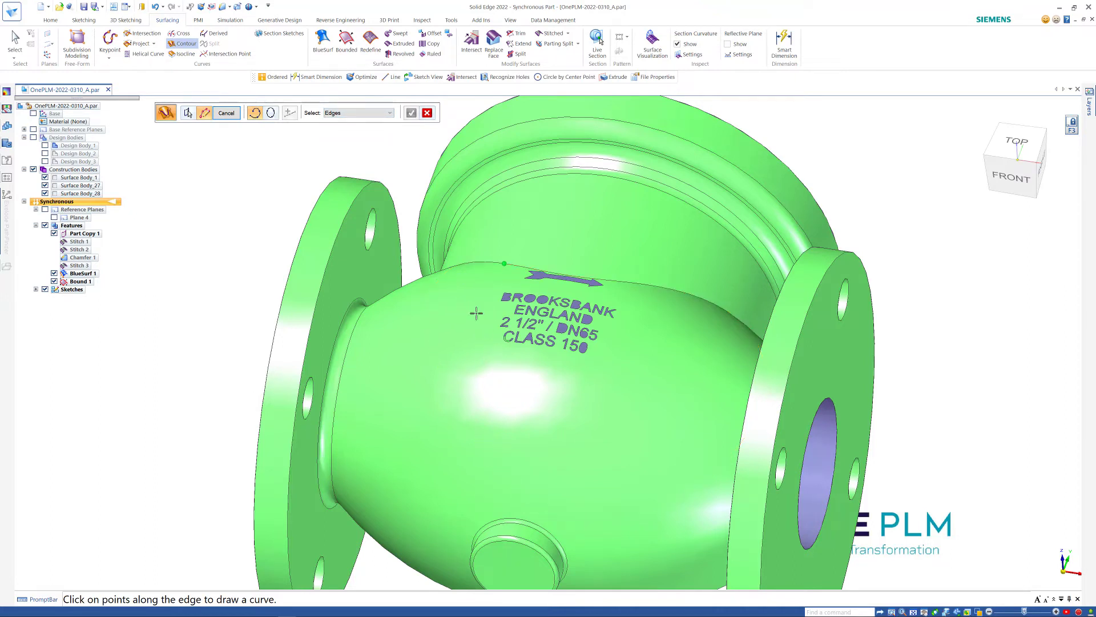
Complete the contour curve around the arrow and lettering through points on the housing face, ending on the neck edge beyond the arrowhead
middle_drag(480, 331, 464, 322)
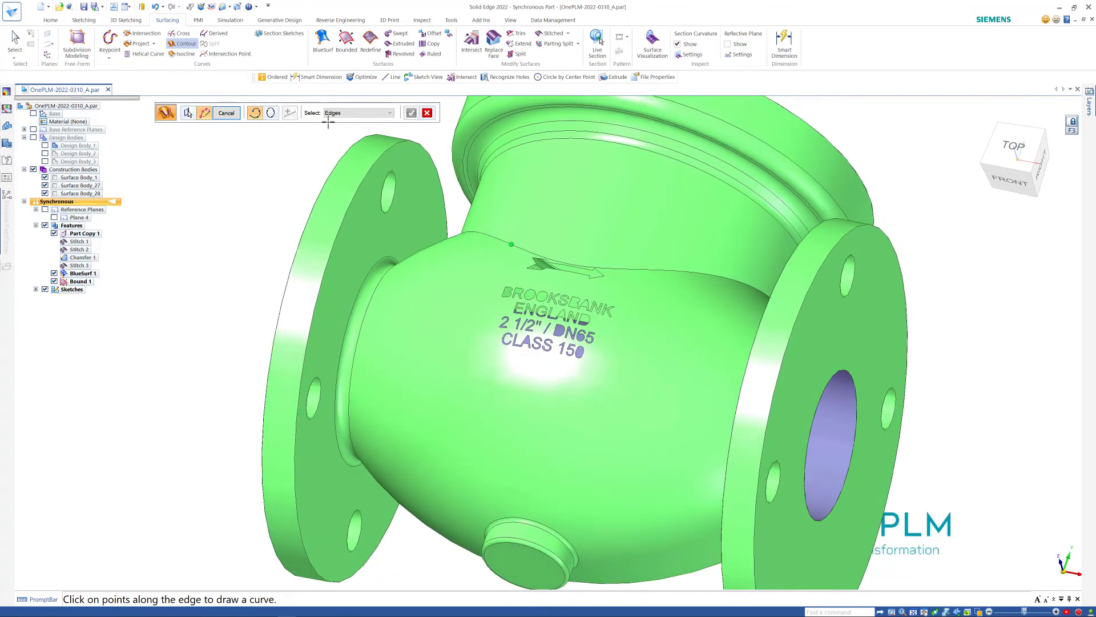
click(346, 114)
click(343, 129)
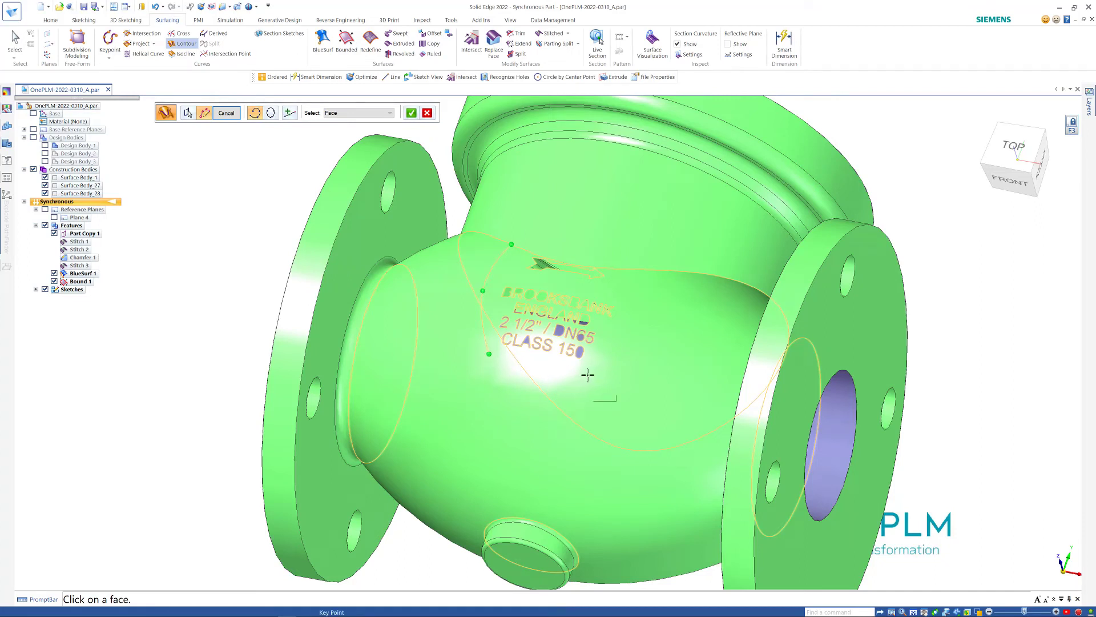
click(388, 114)
click(341, 128)
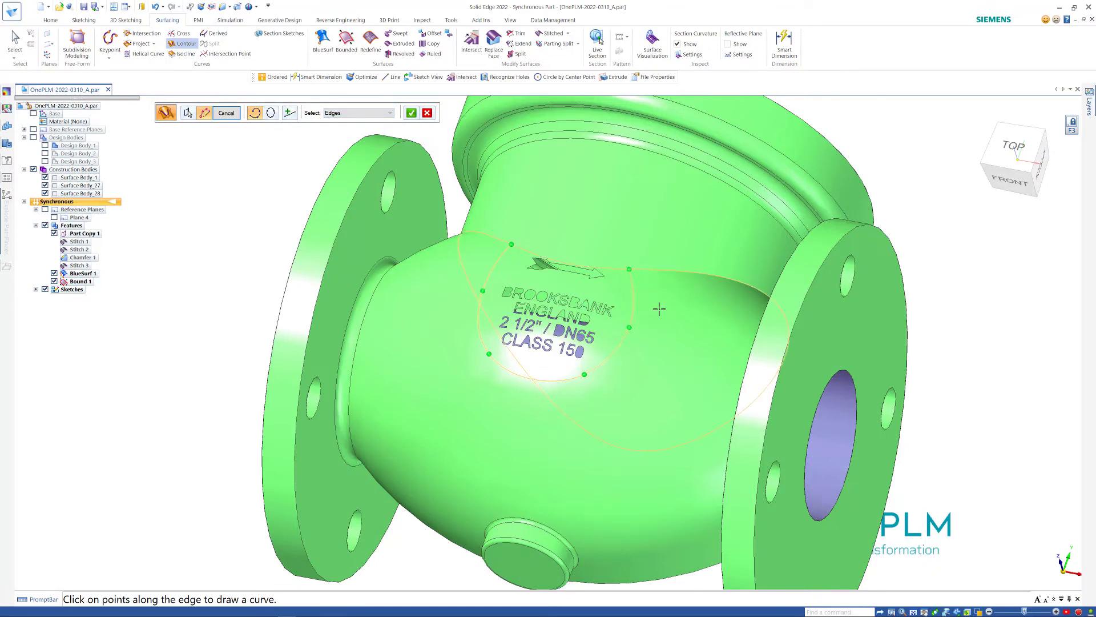
click(411, 113)
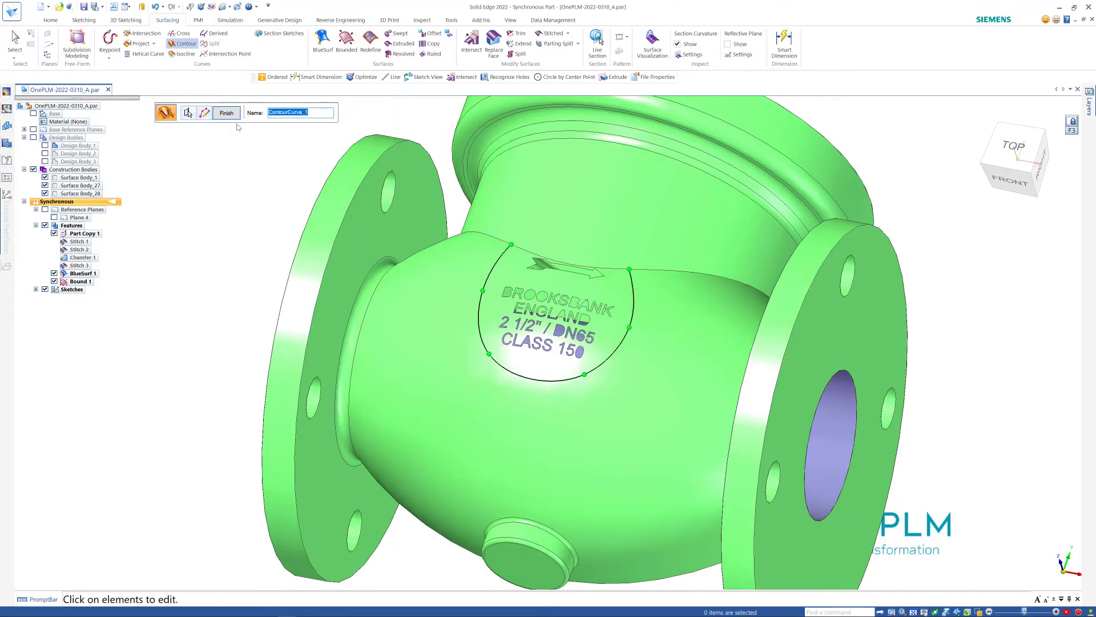
click(226, 118)
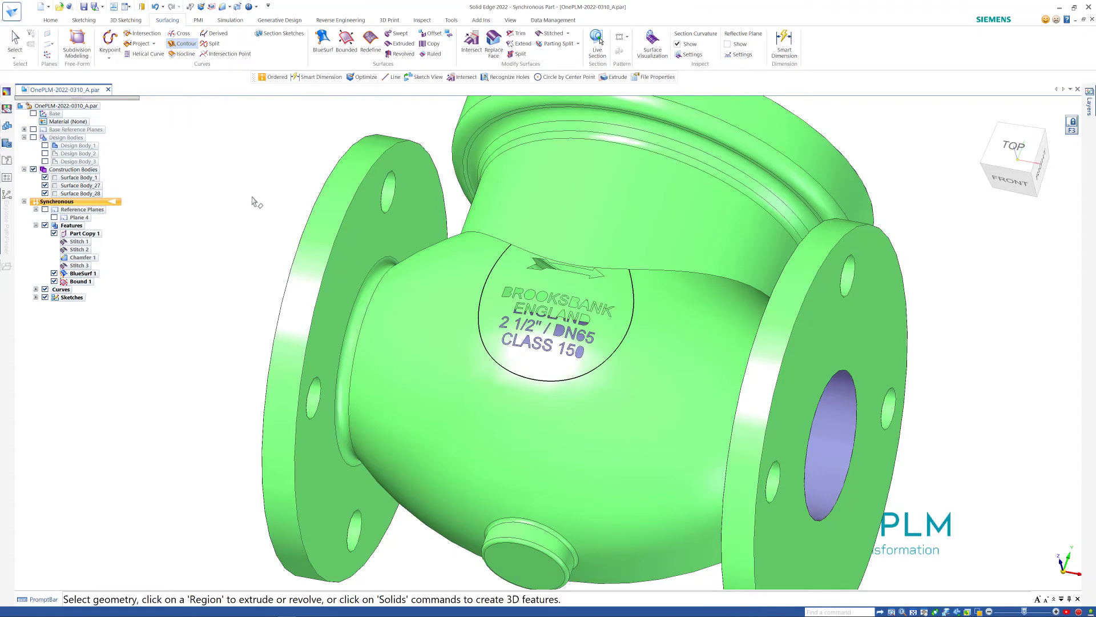
Trim the single curved housing face with the contour curve, removing the region that contains the arrow and lettering openings
middle_drag(252, 199, 264, 173)
scroll(264, 173, down, 1)
scroll(317, 123, up, 1)
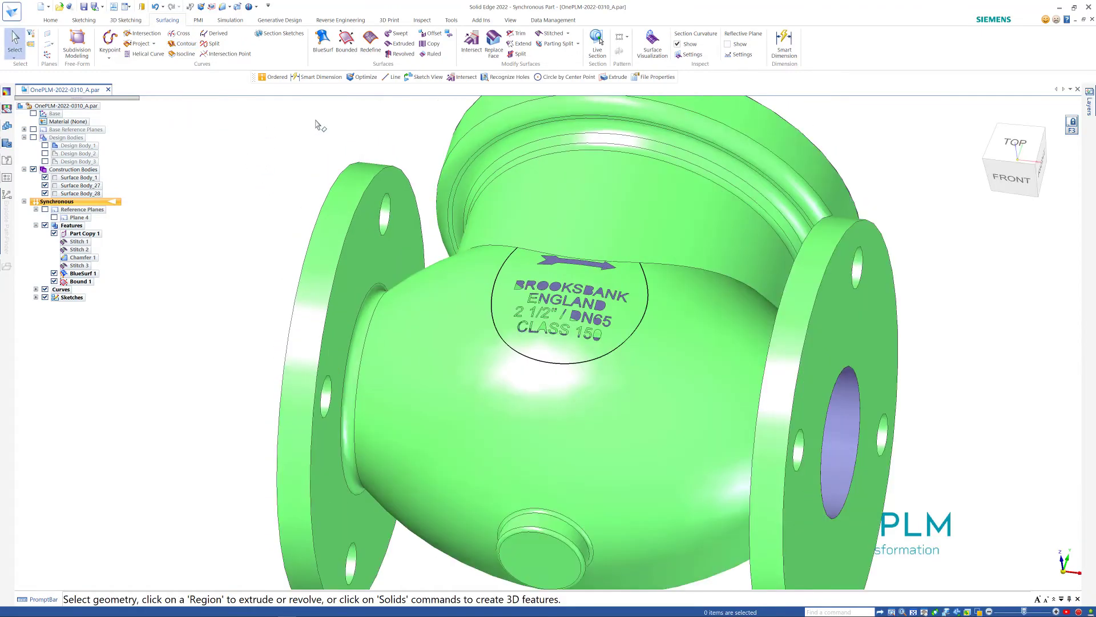
click(517, 34)
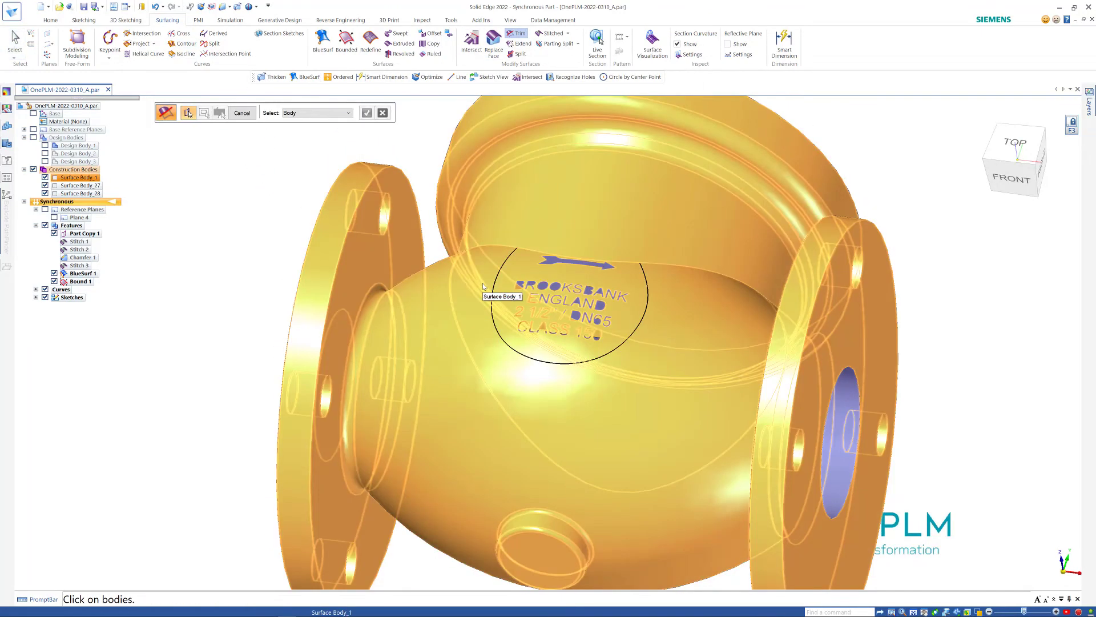
click(337, 114)
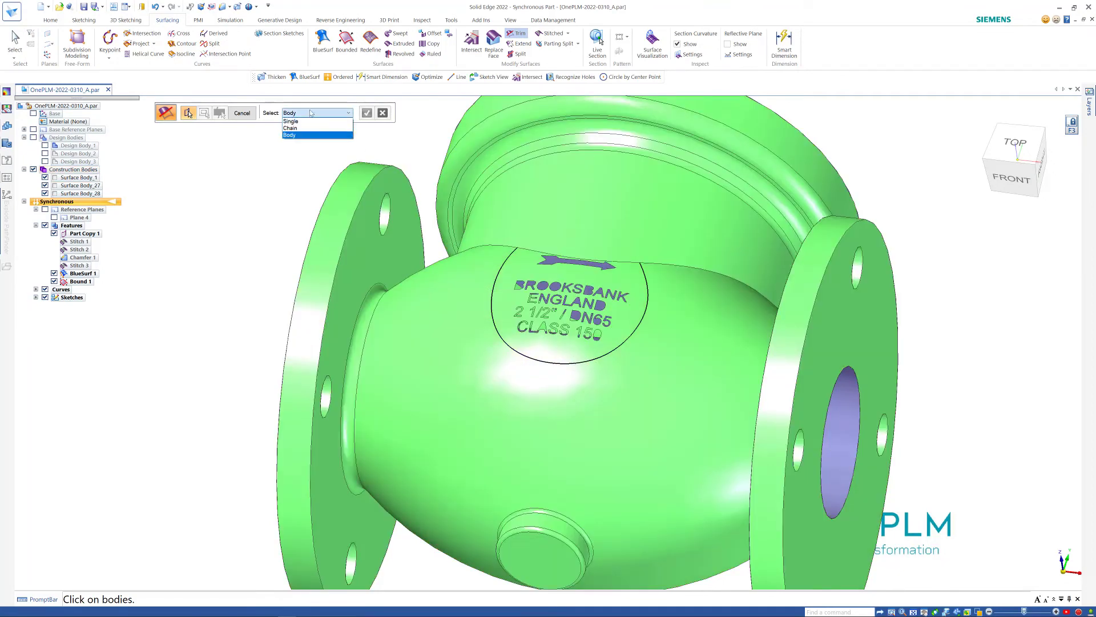
click(294, 125)
click(483, 287)
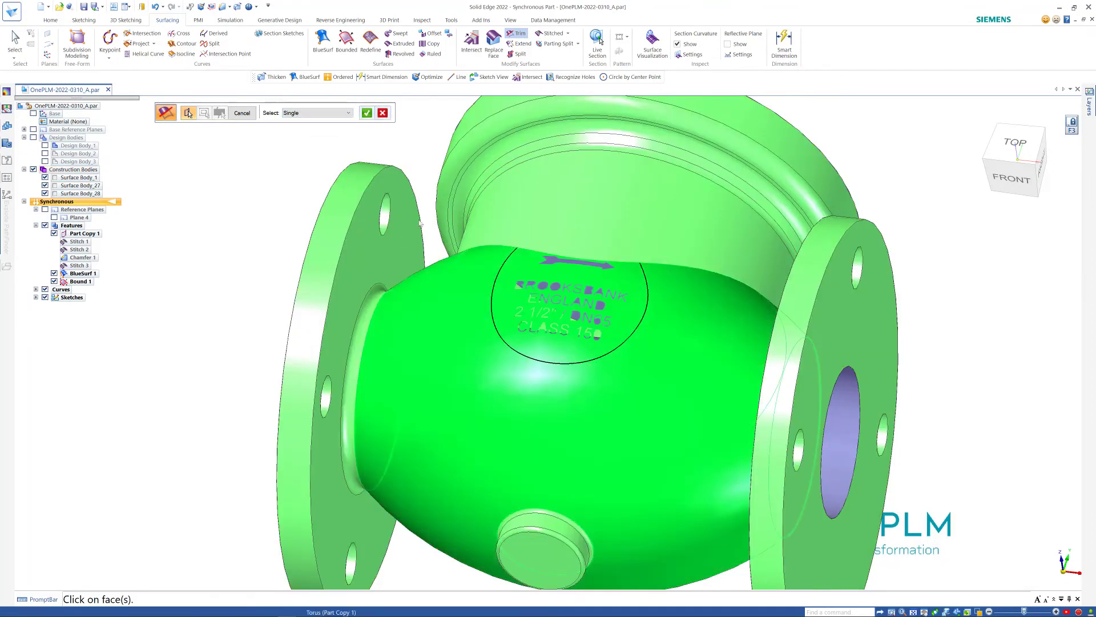
click(366, 113)
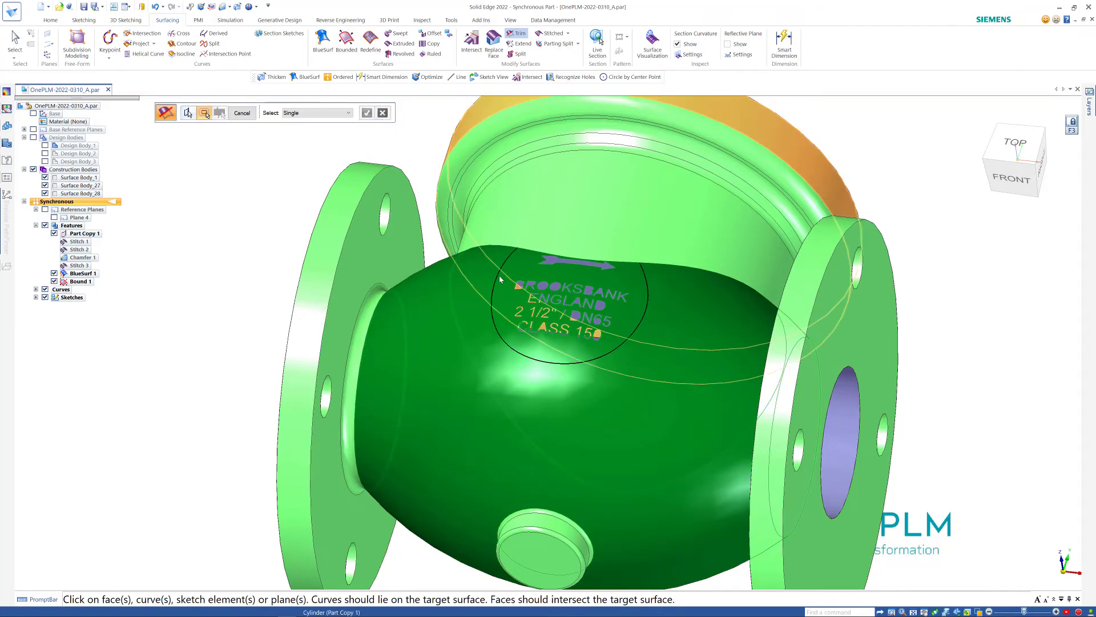
click(499, 282)
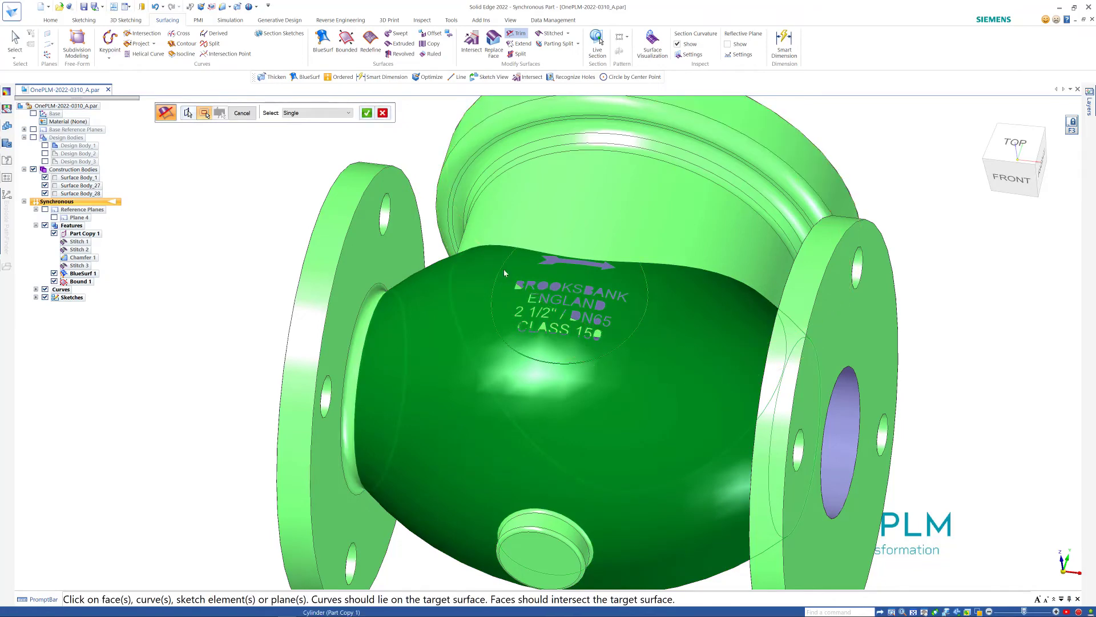
click(367, 113)
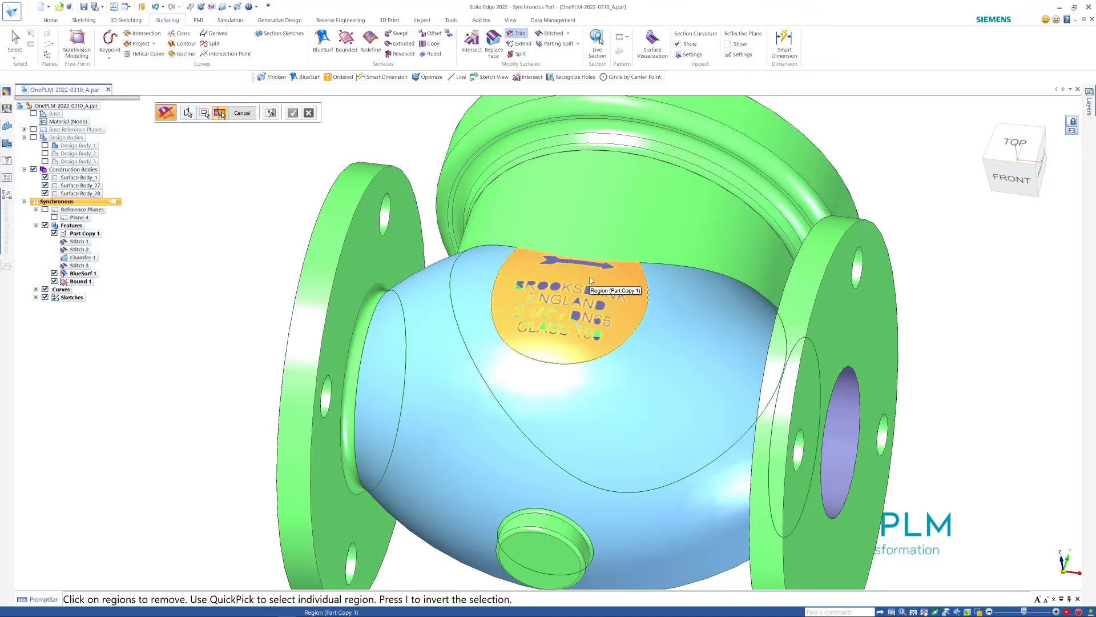
click(590, 281)
click(293, 112)
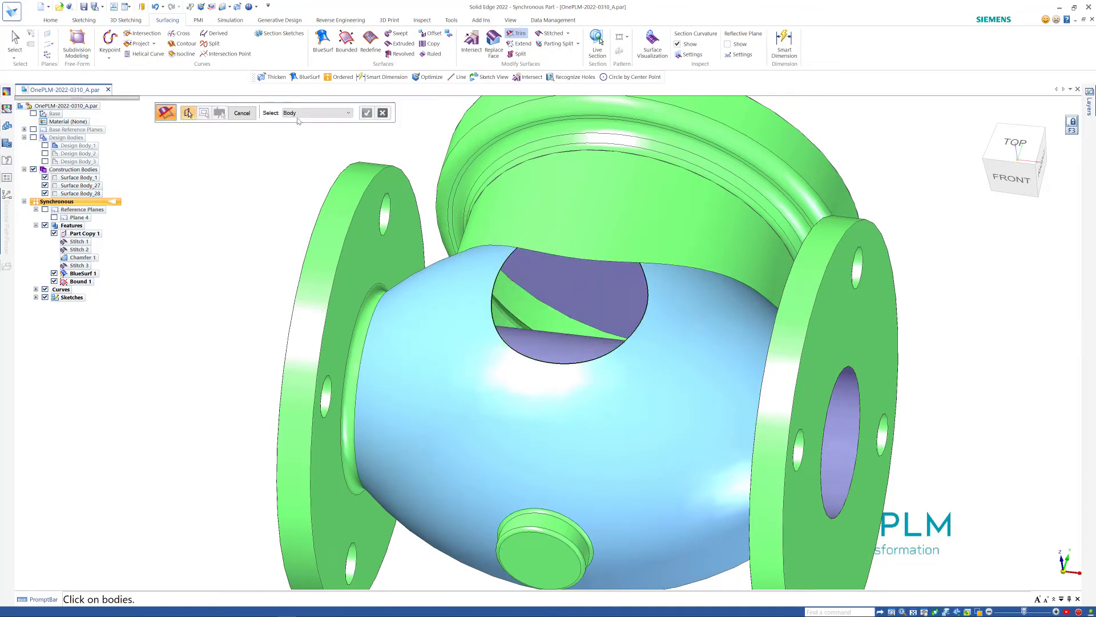
click(254, 115)
Fill the trimmed opening in the housing with a Bounded surface from its curved lower edge and the neck edge
scroll(280, 188, down, 3)
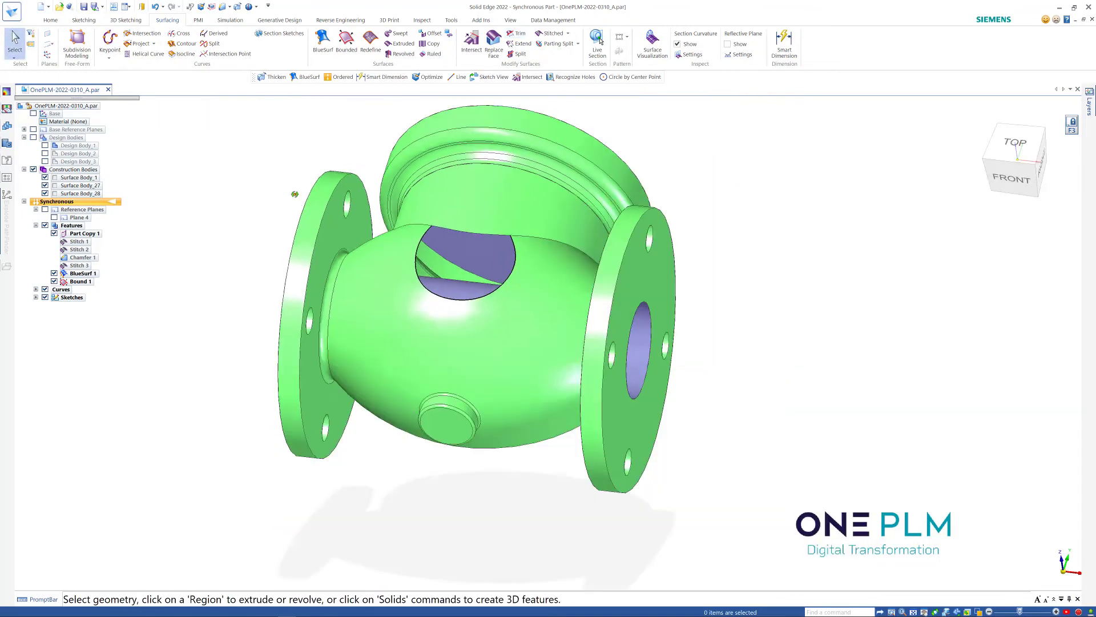
middle_drag(294, 194, 242, 137)
scroll(240, 135, up, 3)
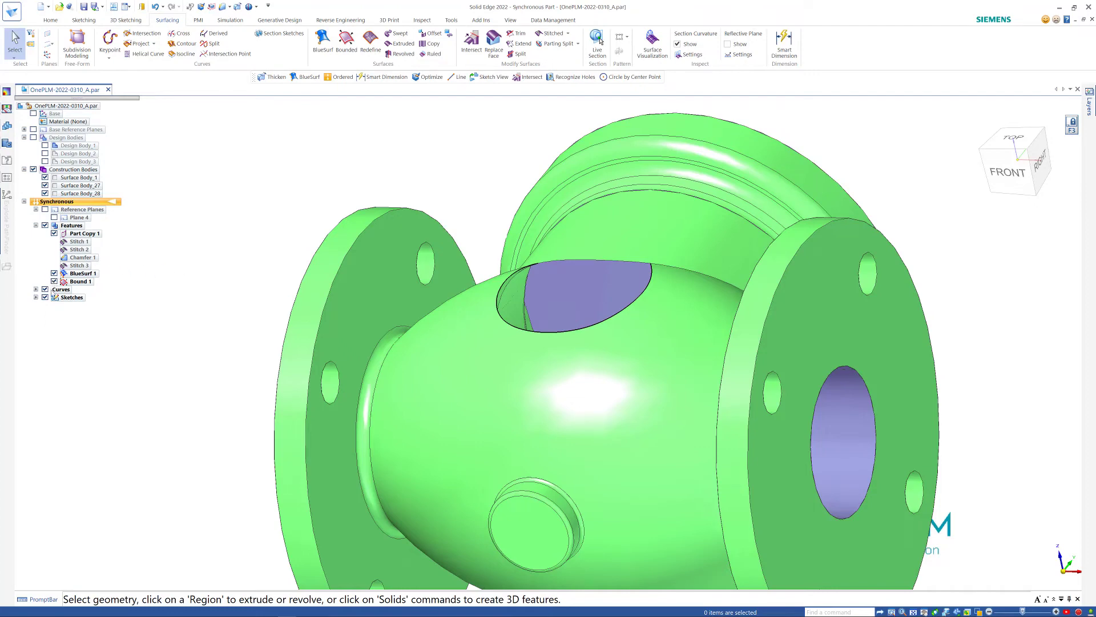
mouse_move(272, 170)
middle_down()
mouse_move(272, 205)
mouse_move(273, 186)
middle_up()
click(345, 47)
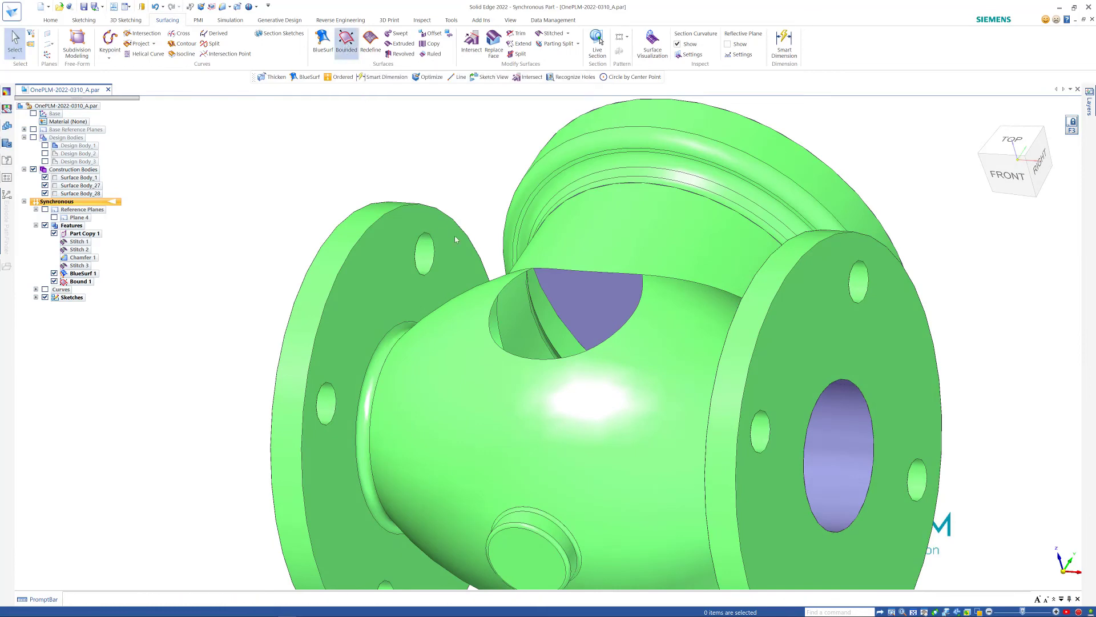
click(515, 282)
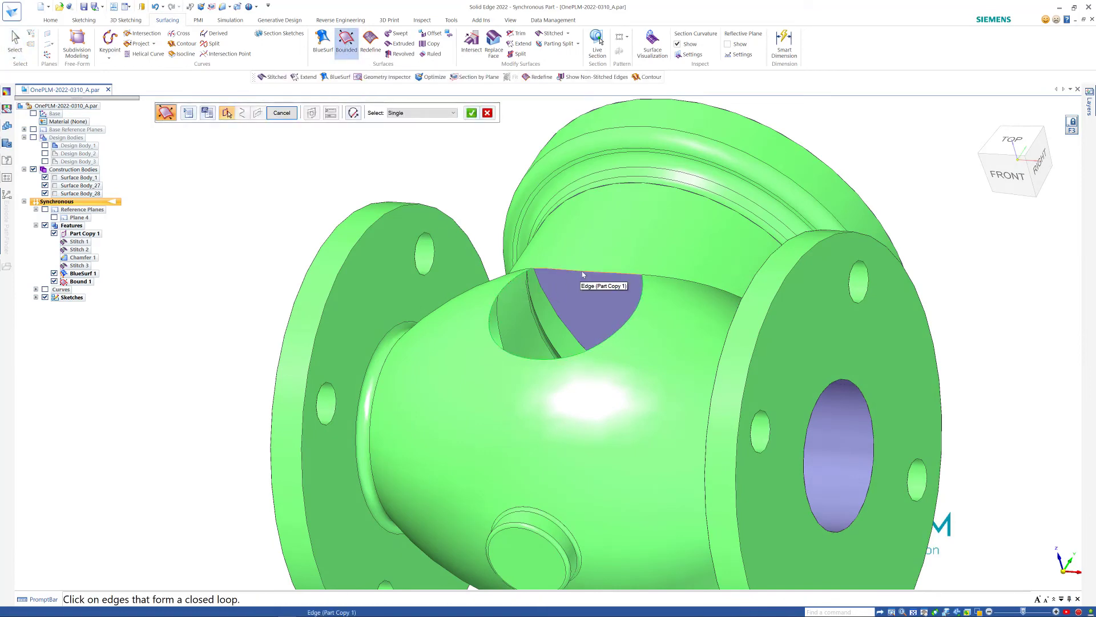
click(583, 275)
middle_drag(583, 275, 643, 272)
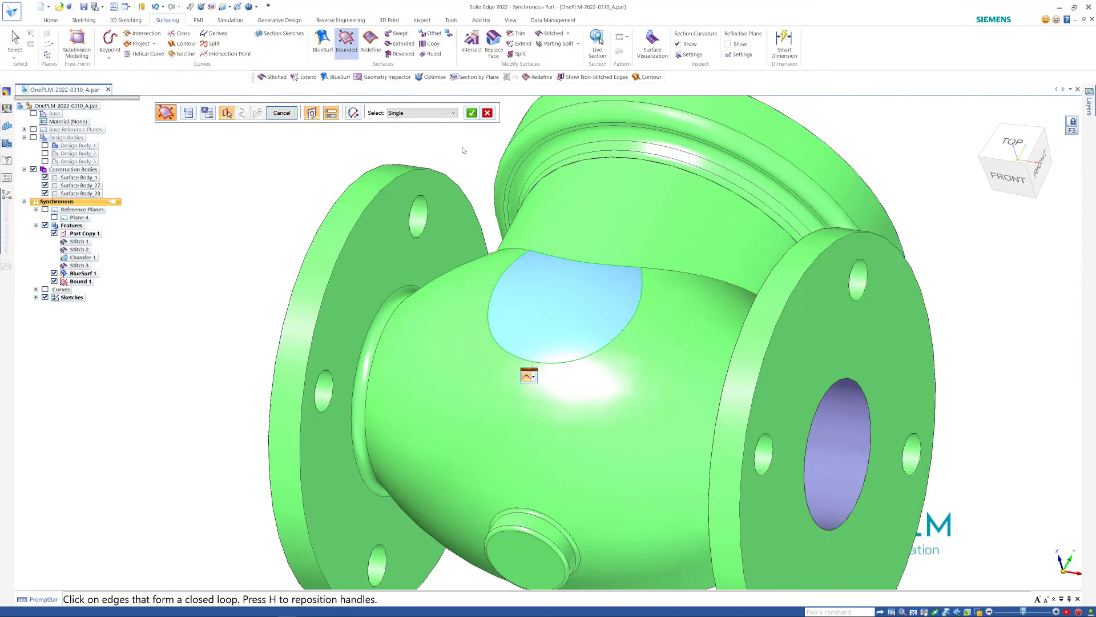
click(471, 114)
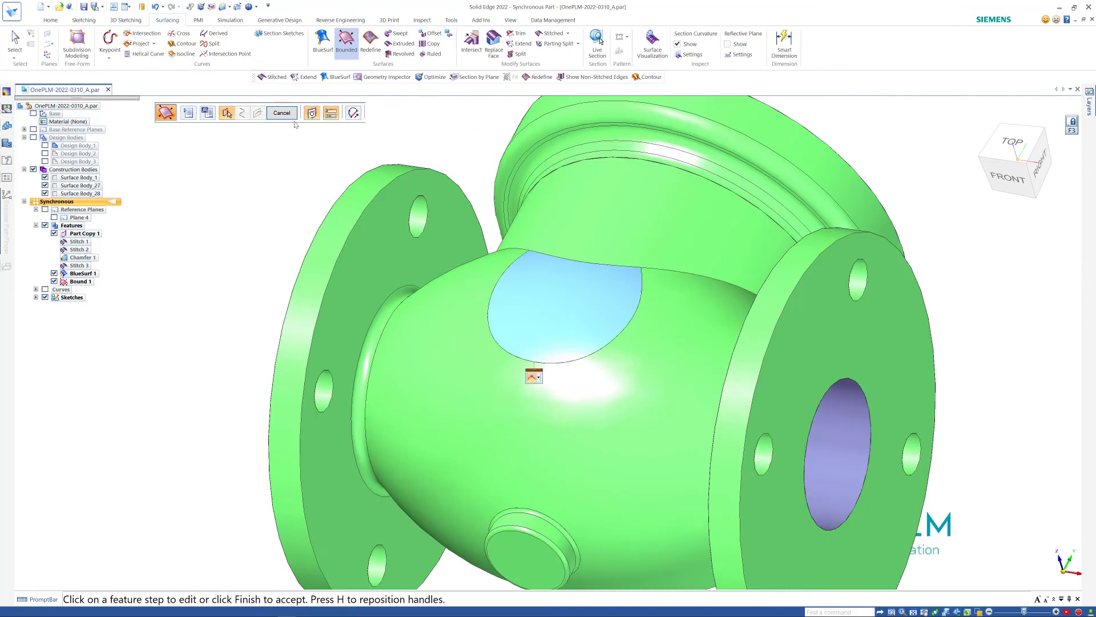
click(280, 113)
key(ctrl+f)
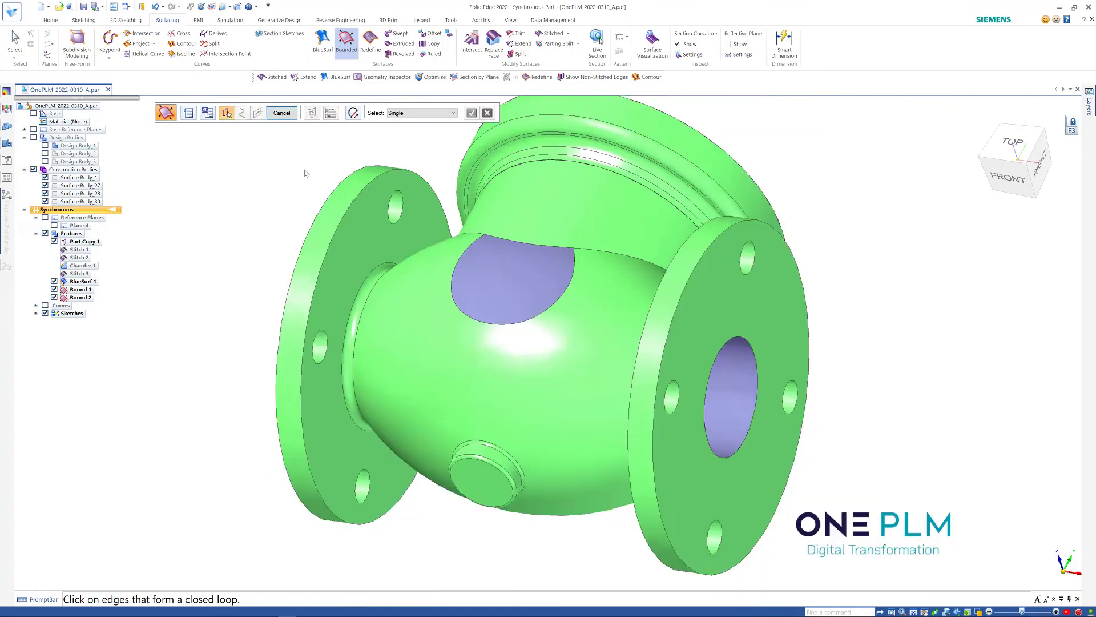
click(280, 113)
Show the non-stitched edges of all the valve's construction surfaces and examine them around the model
middle_drag(411, 274, 479, 256)
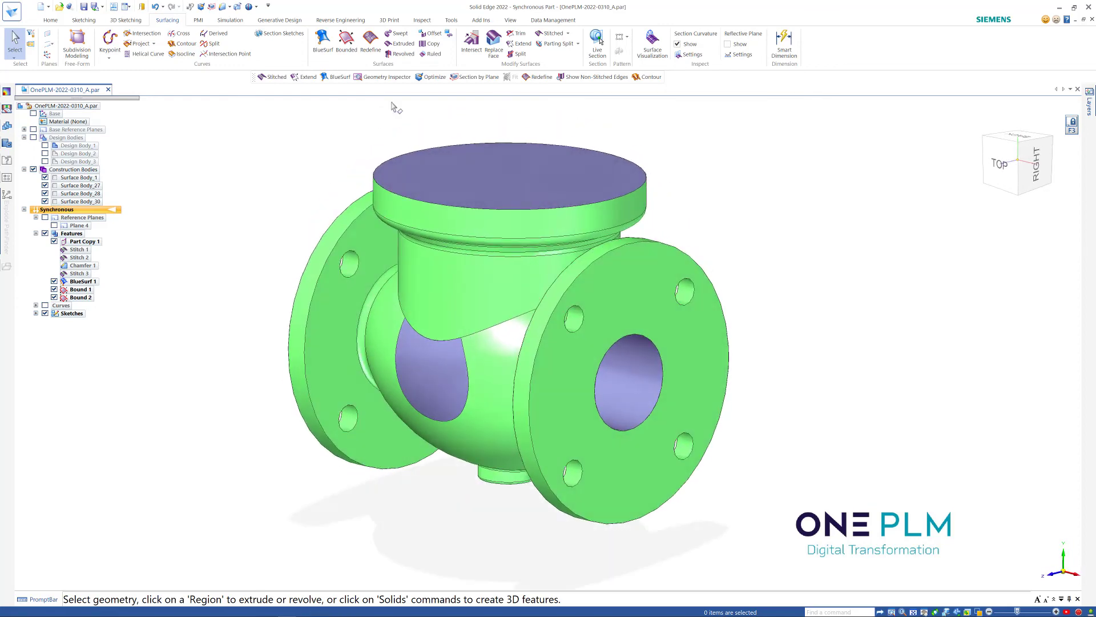
click(568, 35)
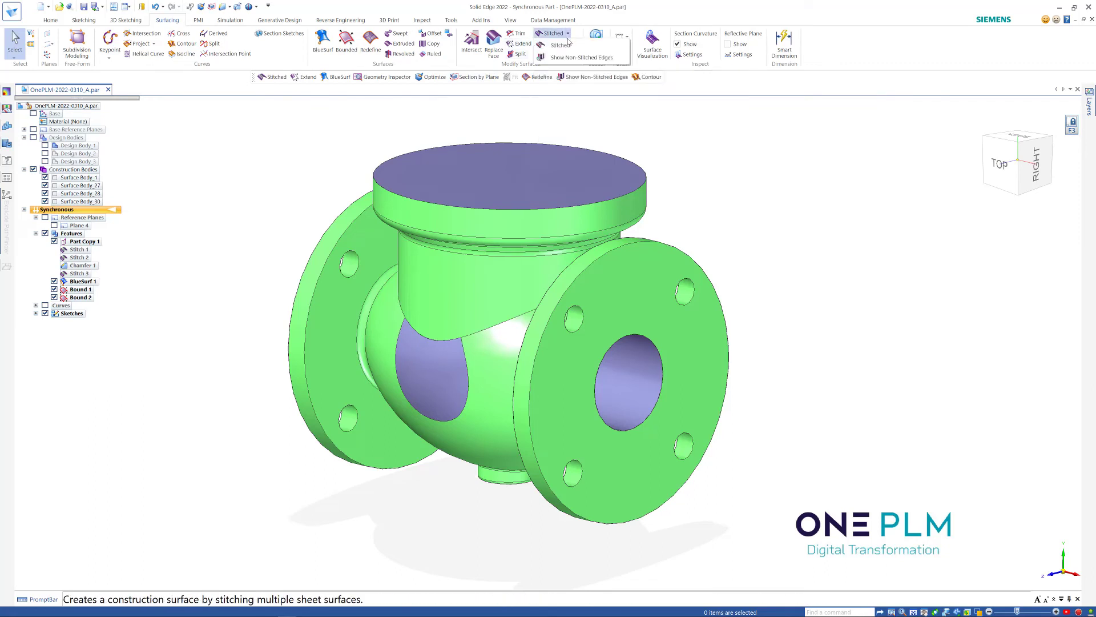
click(581, 57)
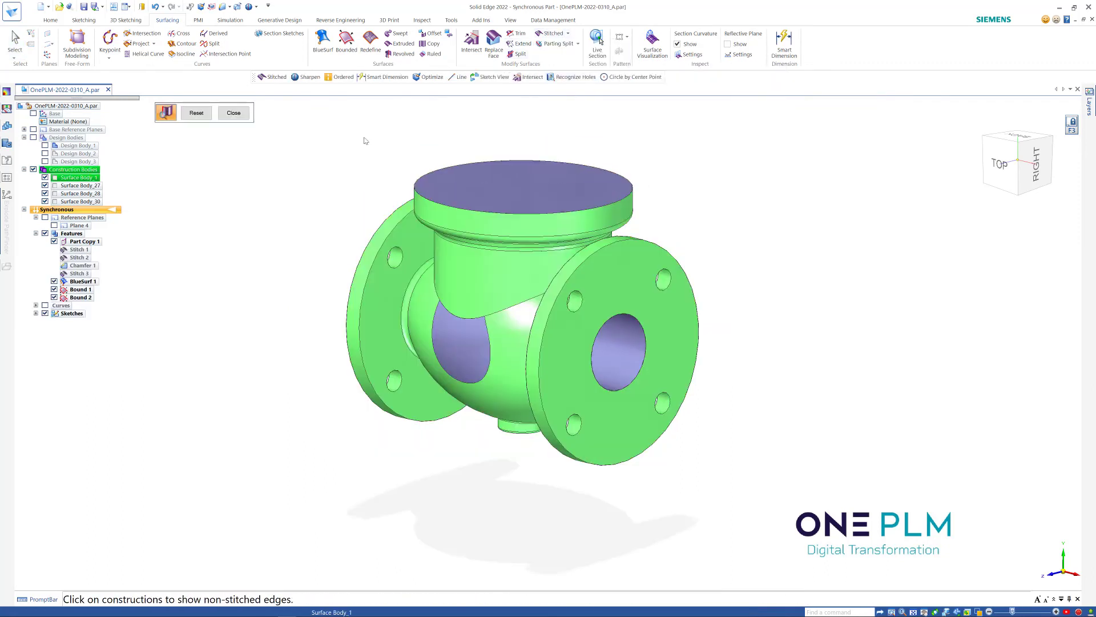
drag(313, 117, 743, 512)
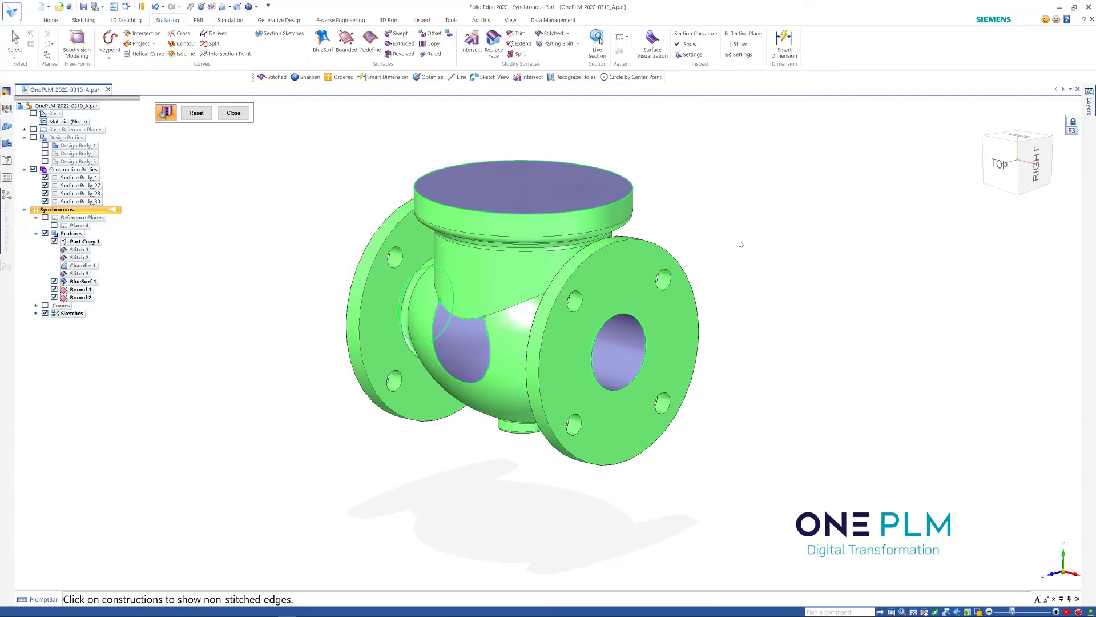
middle_drag(741, 243, 663, 209)
key(Escape)
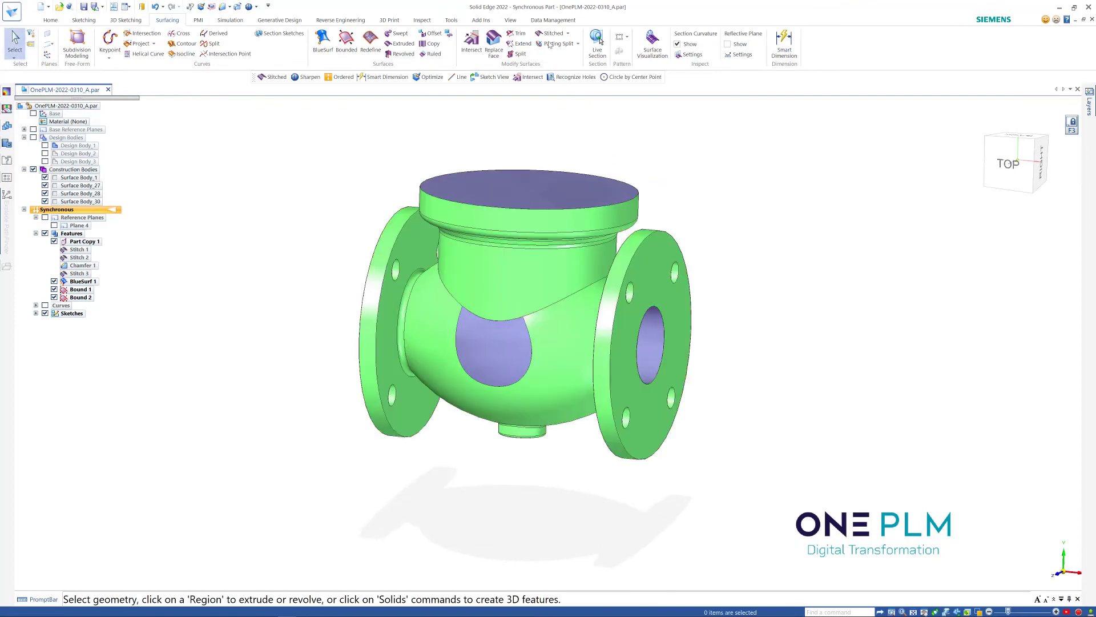
Stitch all the valve housing's surface bodies together into one body
click(552, 34)
drag(310, 145, 780, 446)
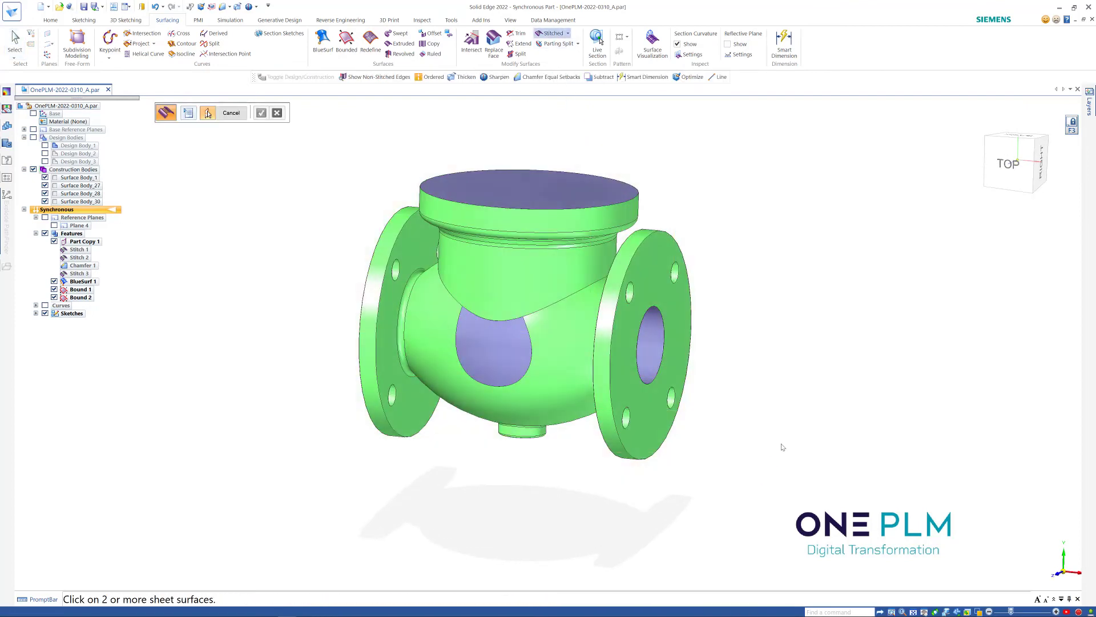
key(Return)
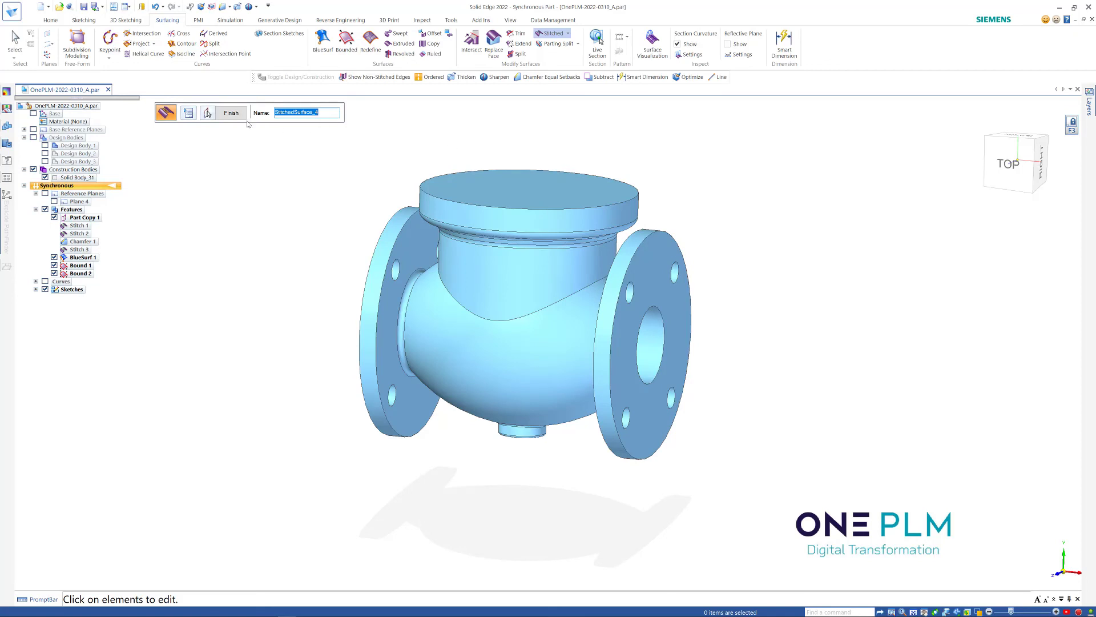
click(232, 112)
key(Escape)
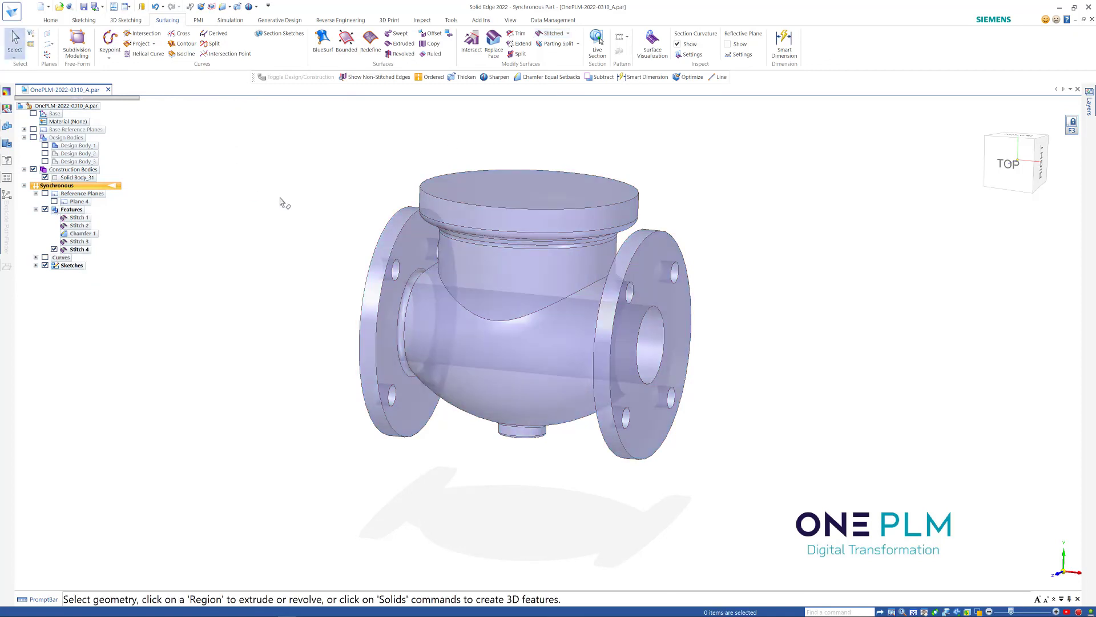
mouse_move(264, 210)
middle_down()
mouse_move(255, 217)
mouse_move(258, 206)
middle_up()
scroll(258, 207, down, 1)
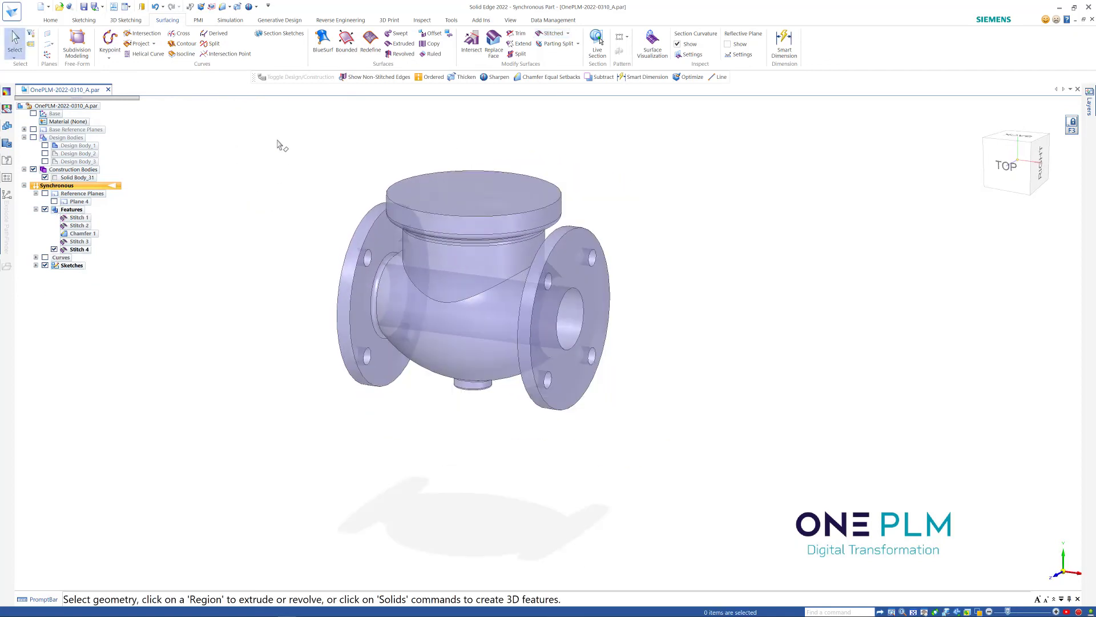
Show the two hidden design bodies of the stud and its nut above the valve housing
scroll(282, 146, up, 2)
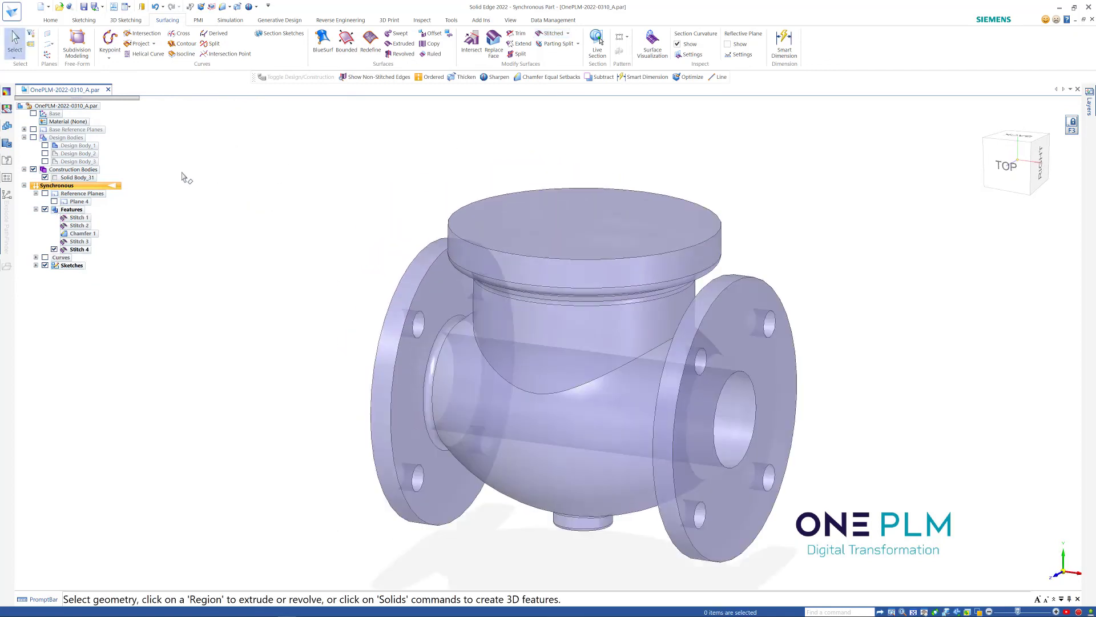
click(45, 153)
click(45, 145)
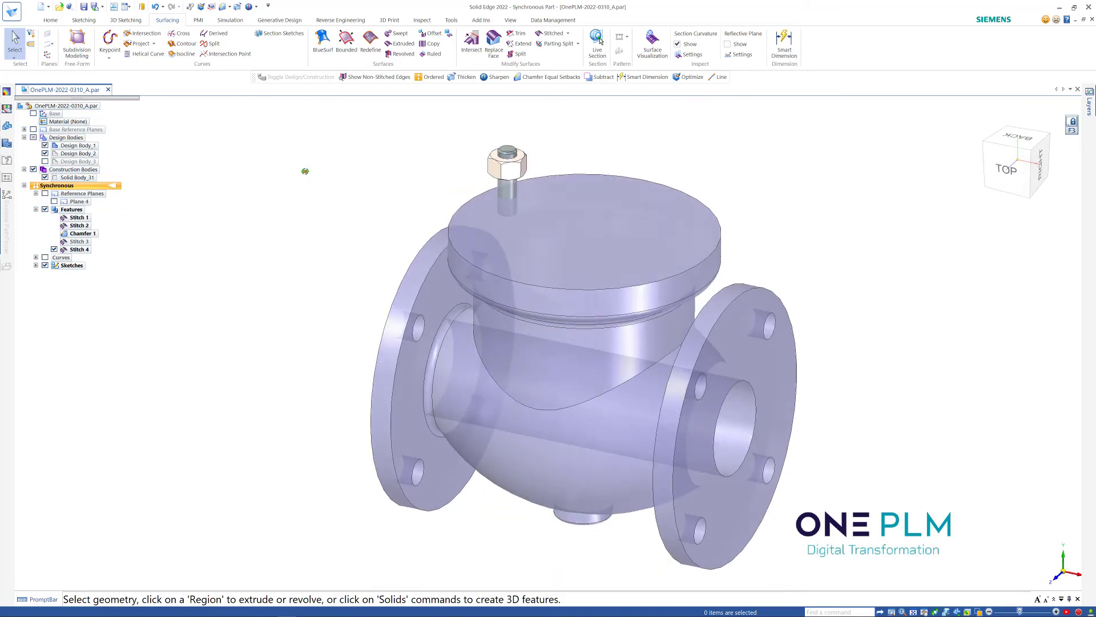
scroll(484, 116, up, 2)
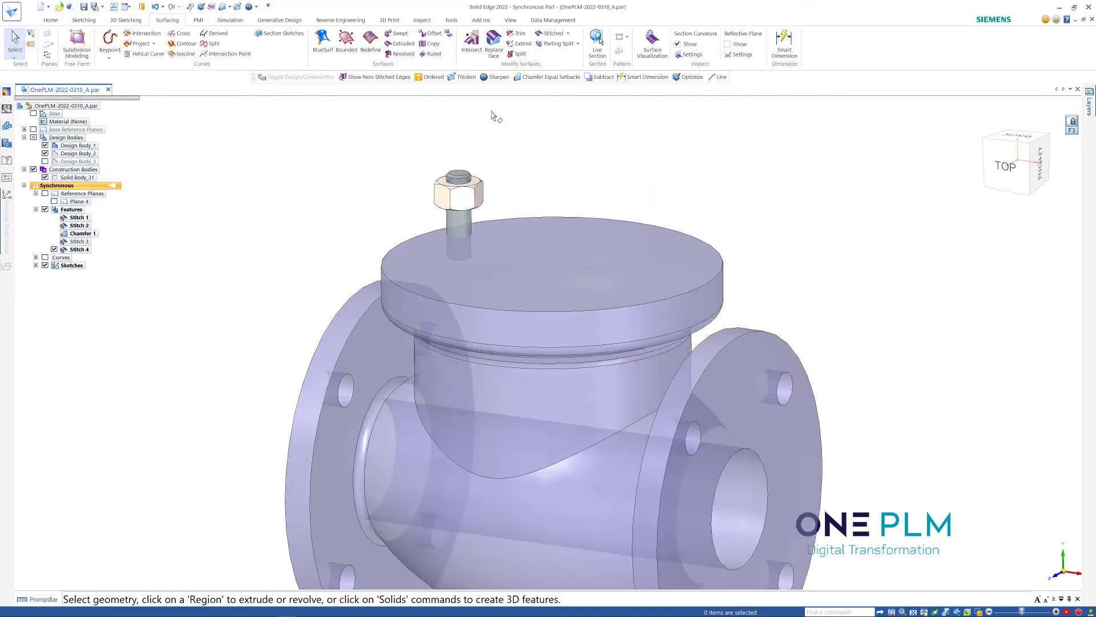
Create a circular pattern of the stud and nut with a count of 8, centred on the housing's round upper flange
click(50, 20)
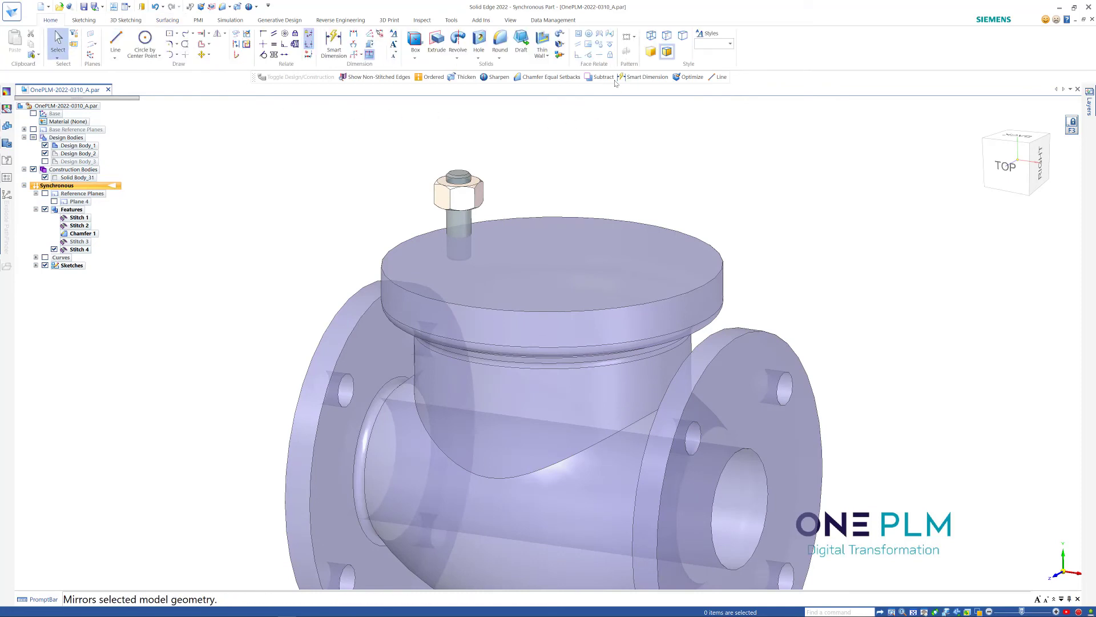
drag(461, 231, 520, 239)
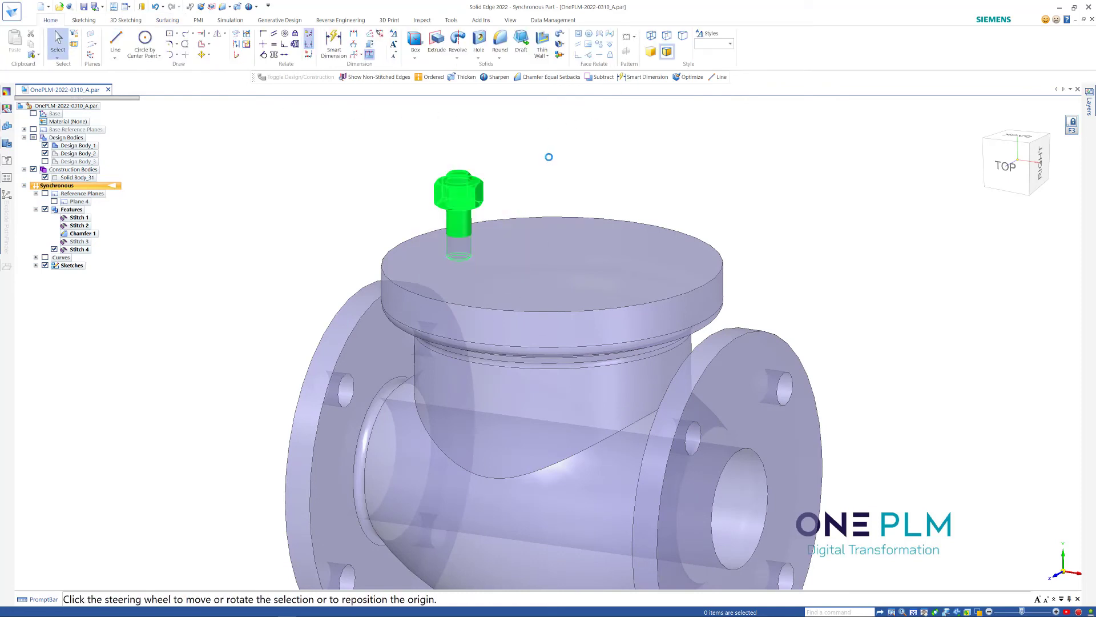
click(630, 36)
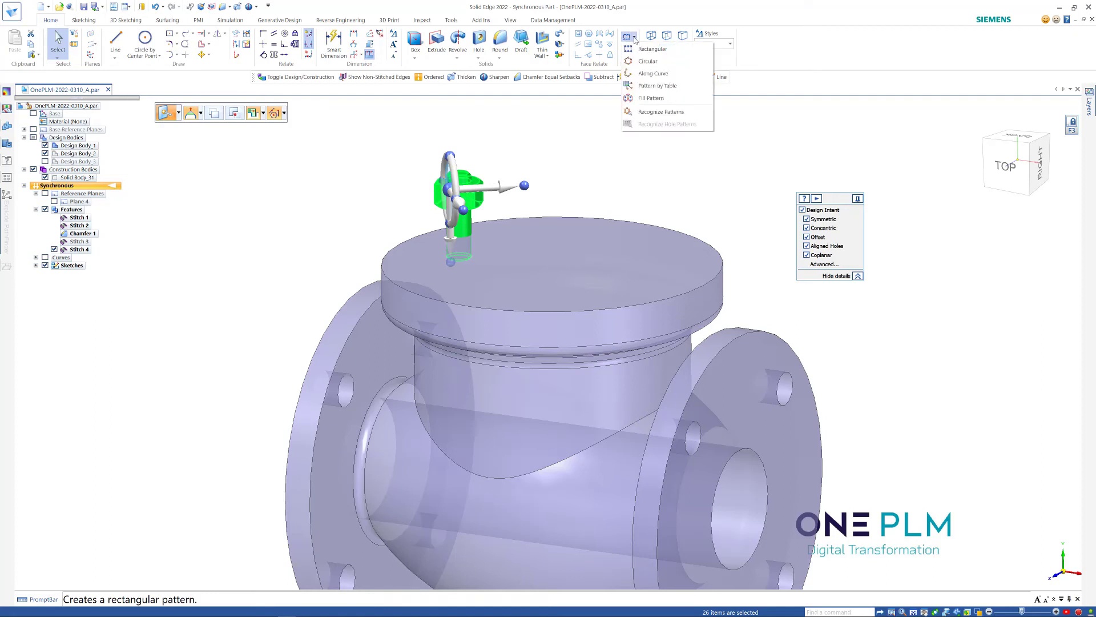
click(644, 61)
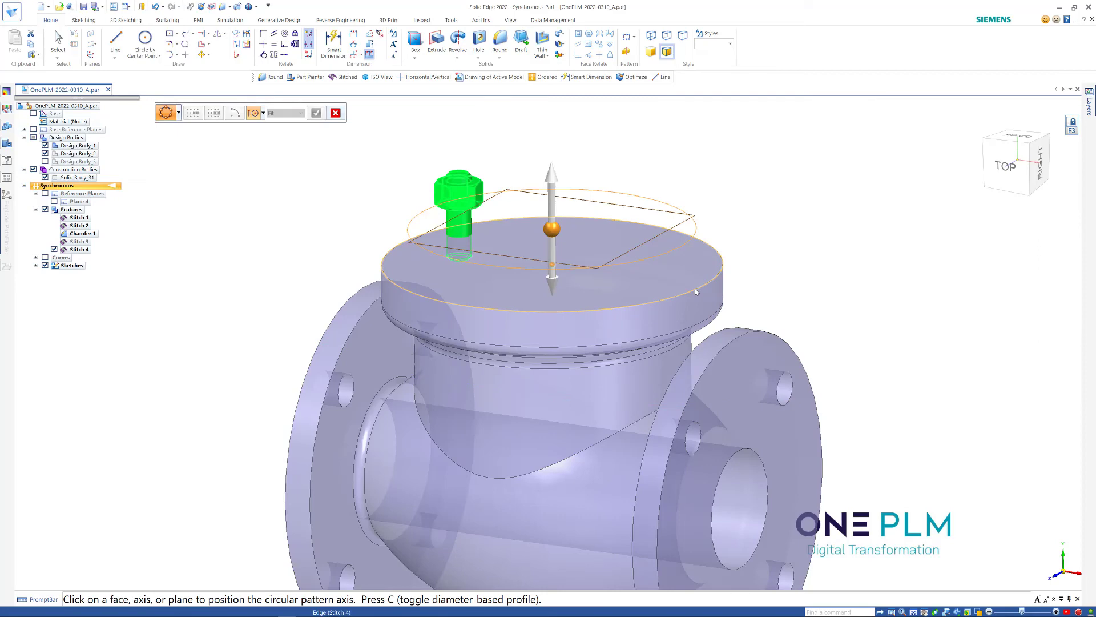
click(696, 291)
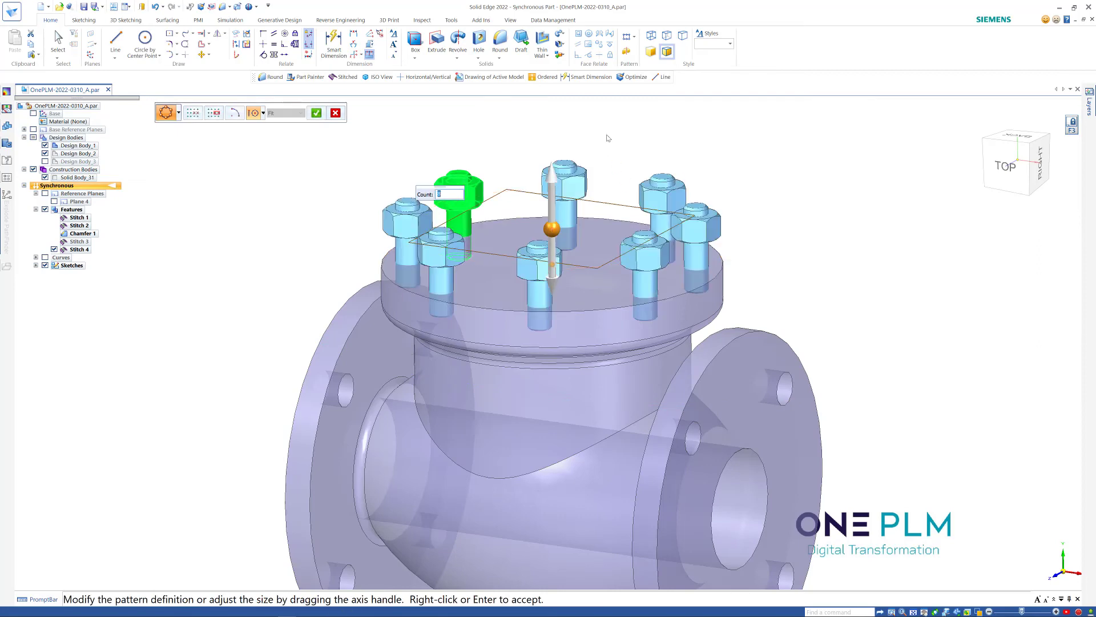
middle_drag(616, 138, 566, 120)
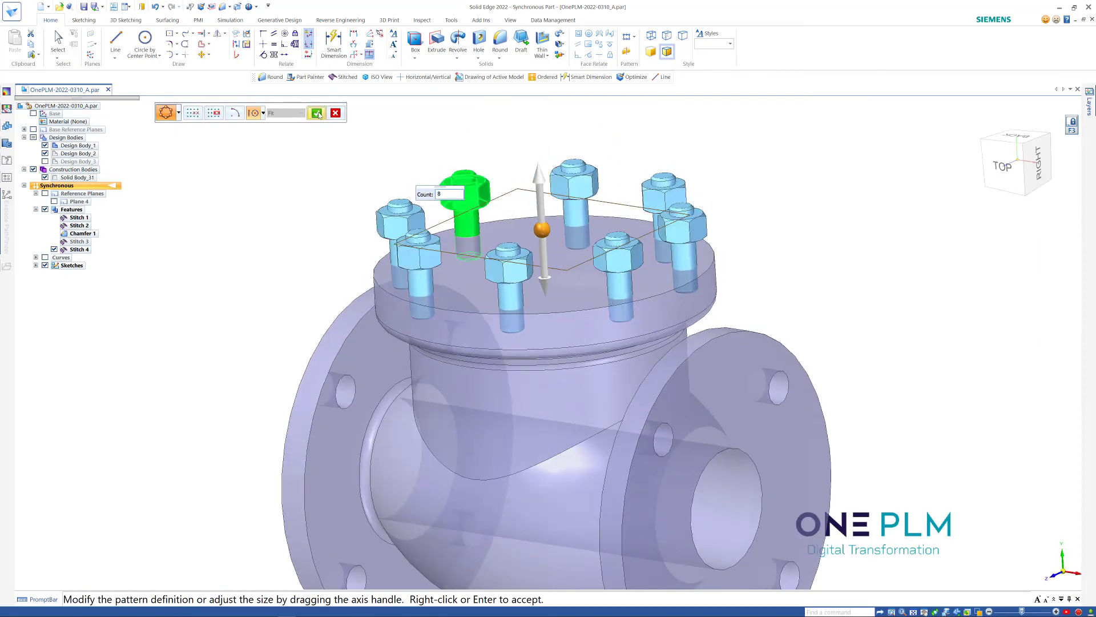
click(318, 114)
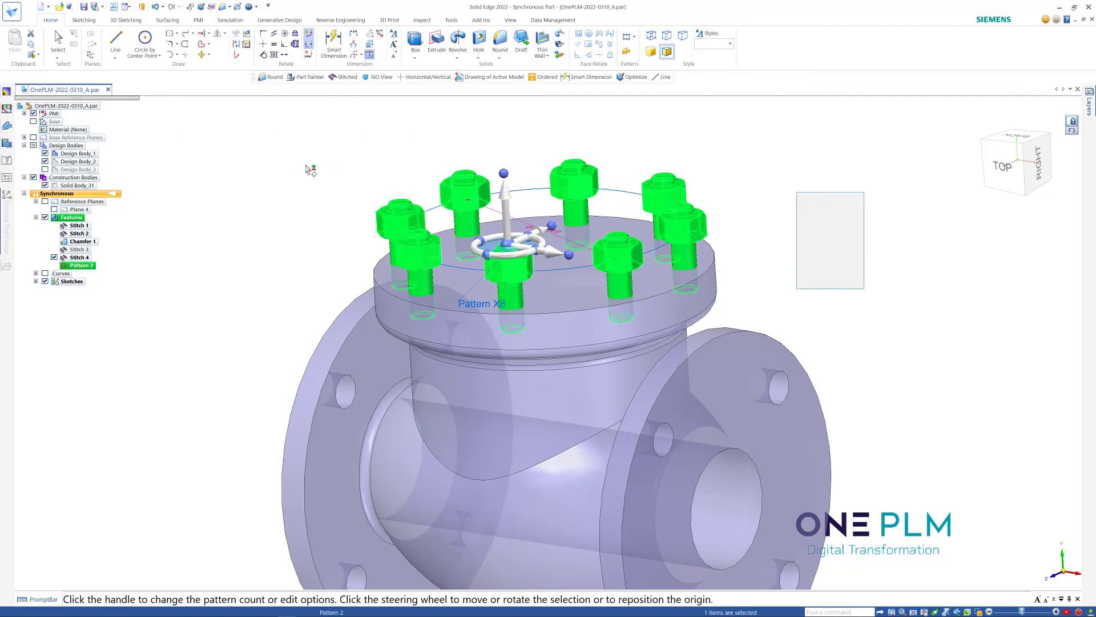
key(Escape)
Show the hidden design body of the valve cover beneath the patterned nuts
click(45, 169)
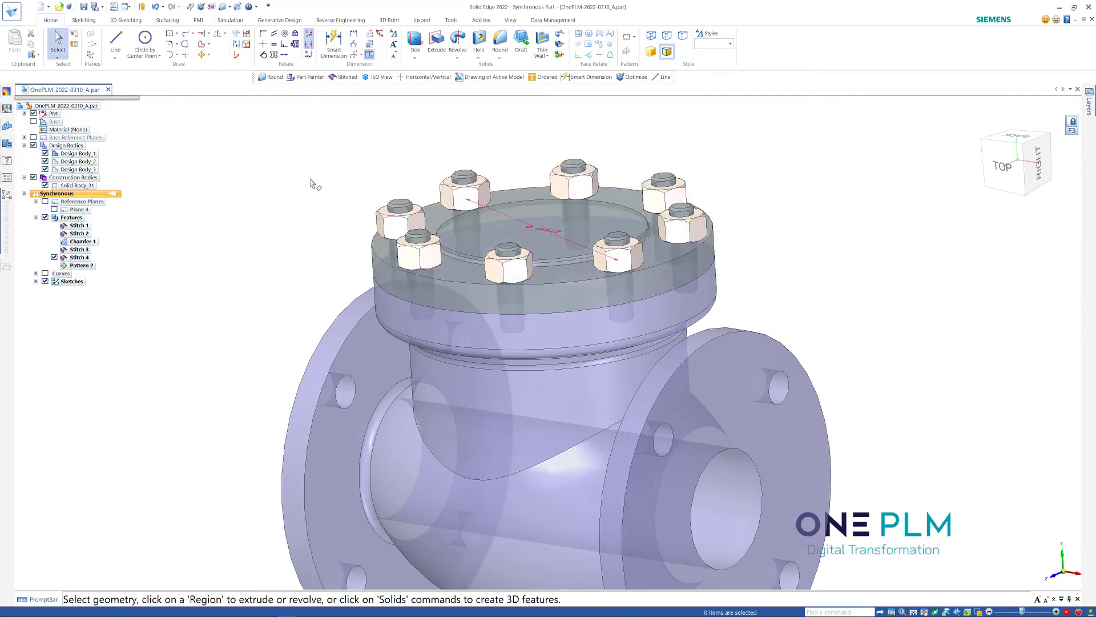
scroll(368, 180, down, 3)
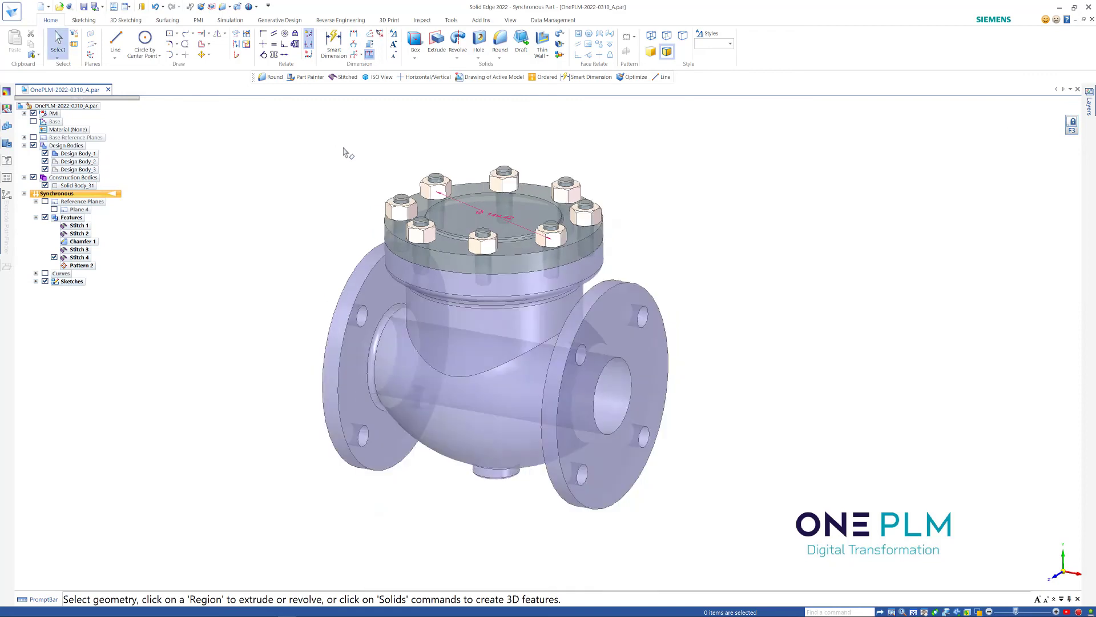
scroll(320, 147, up, 2)
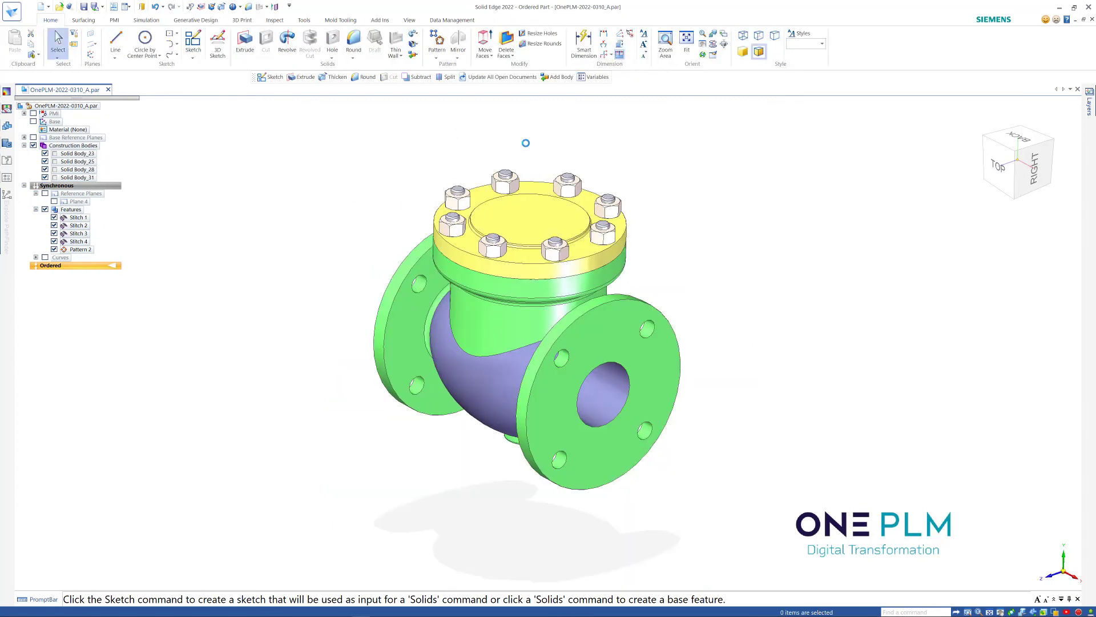
Union the studs with the yellow cover and the valve housing into a single body
click(414, 57)
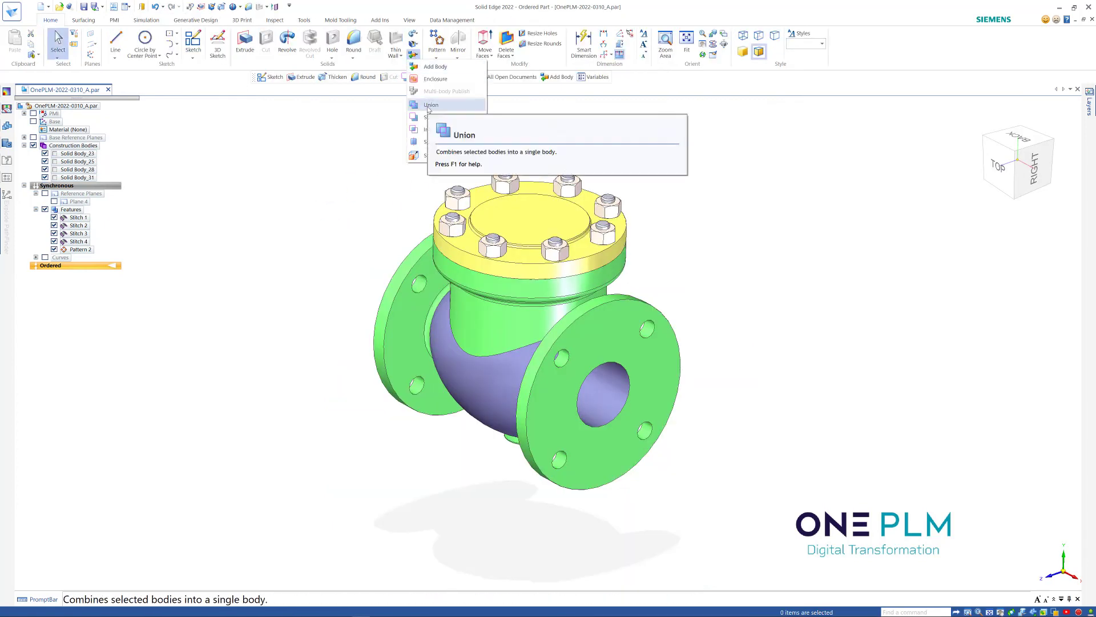
click(430, 105)
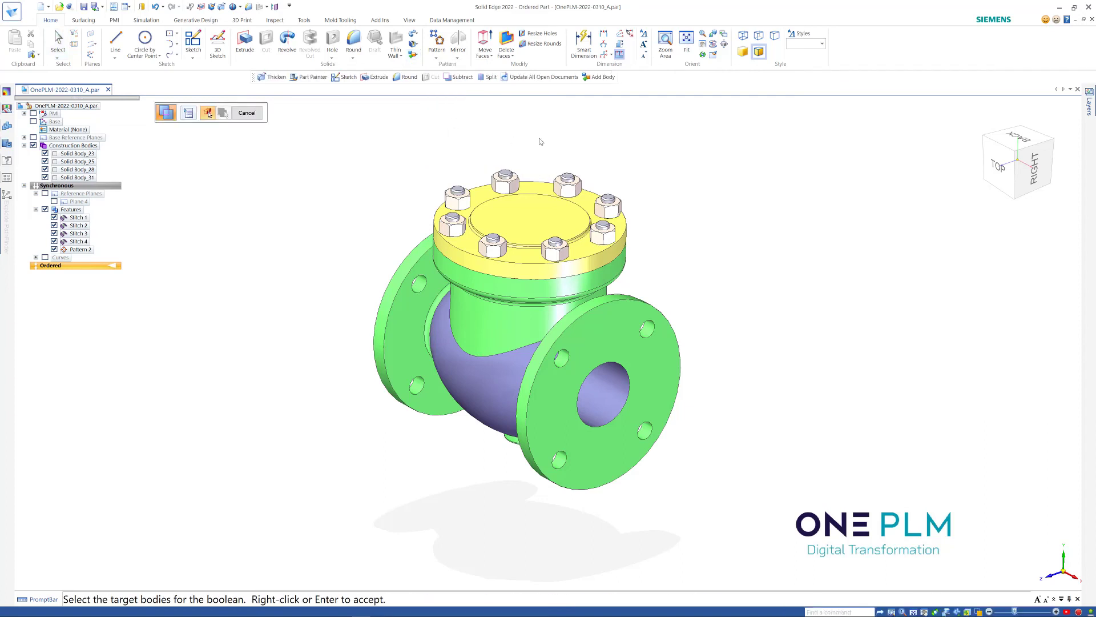
drag(331, 141, 746, 517)
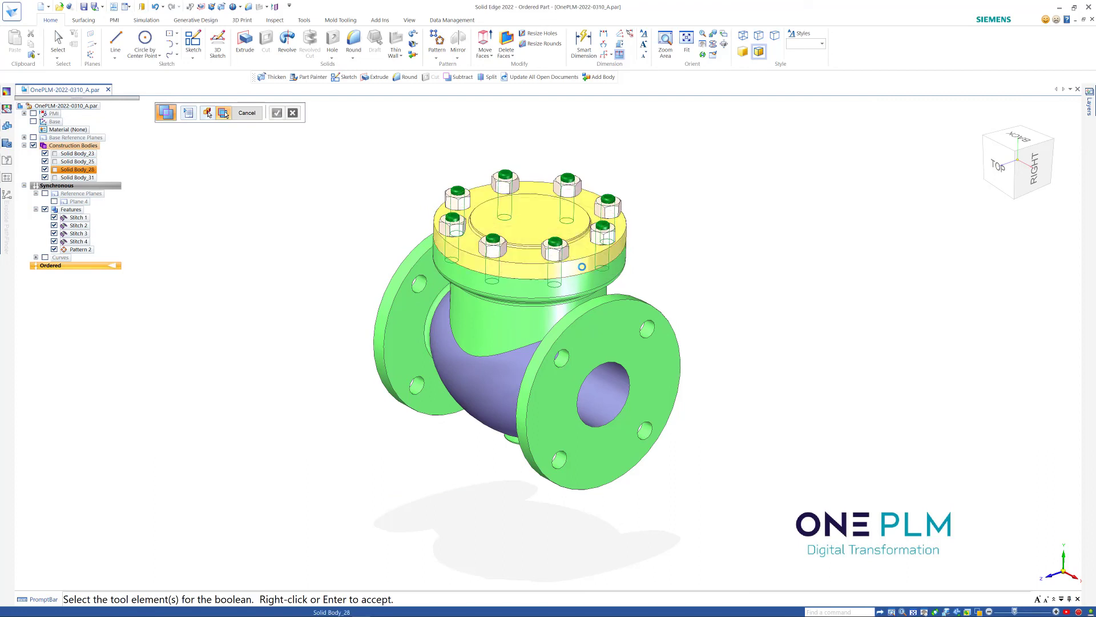
click(581, 280)
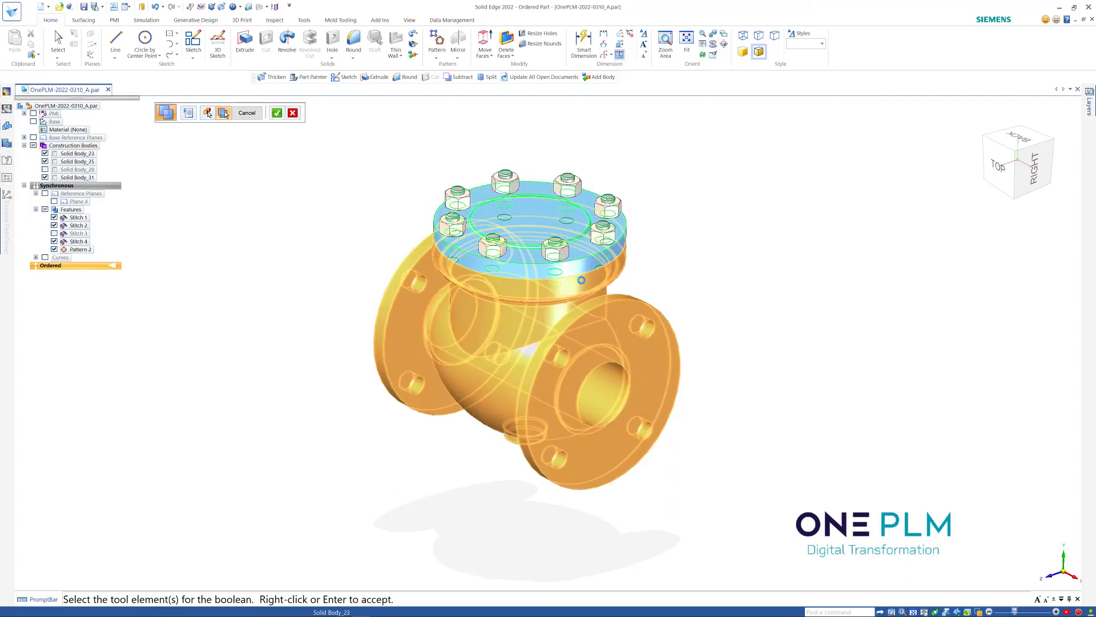
right_click(680, 258)
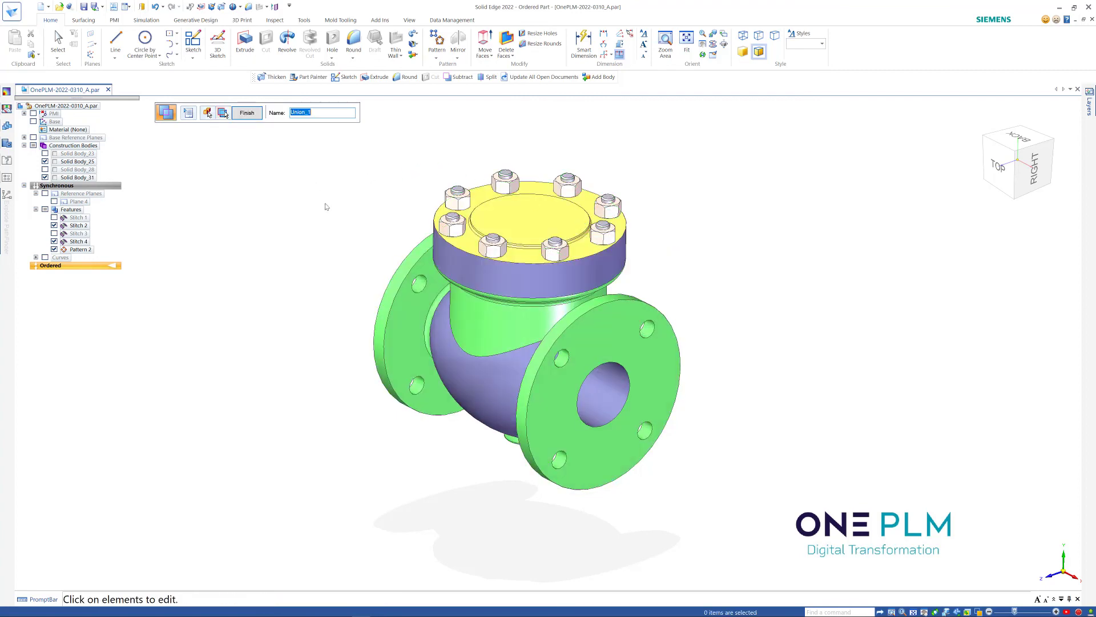
click(247, 113)
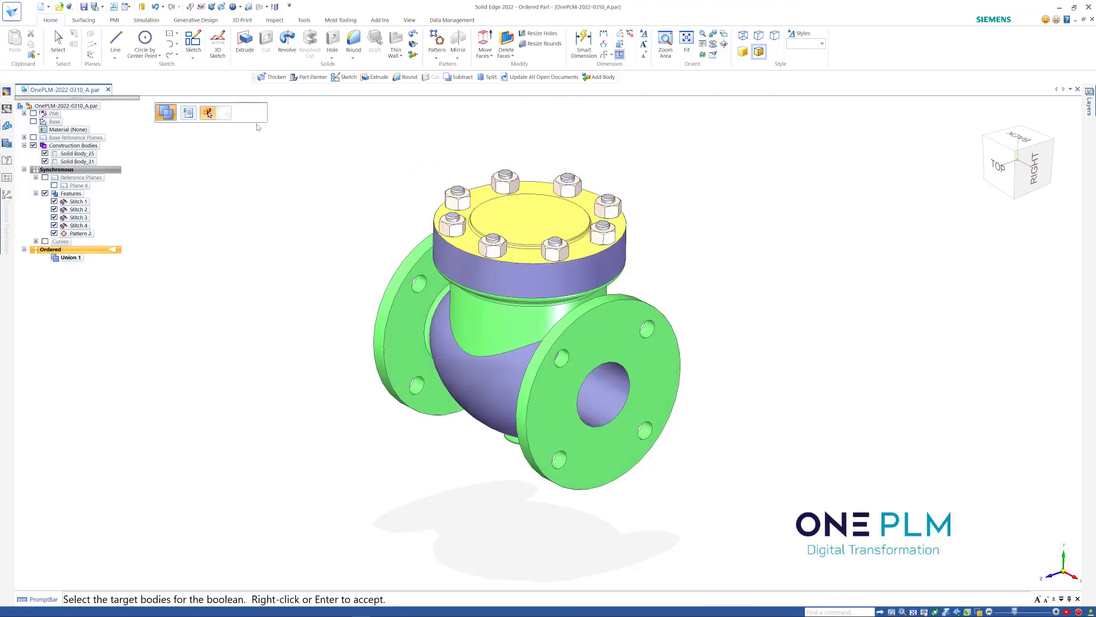
Union the nuts with the combined stud, cover and housing body
click(507, 290)
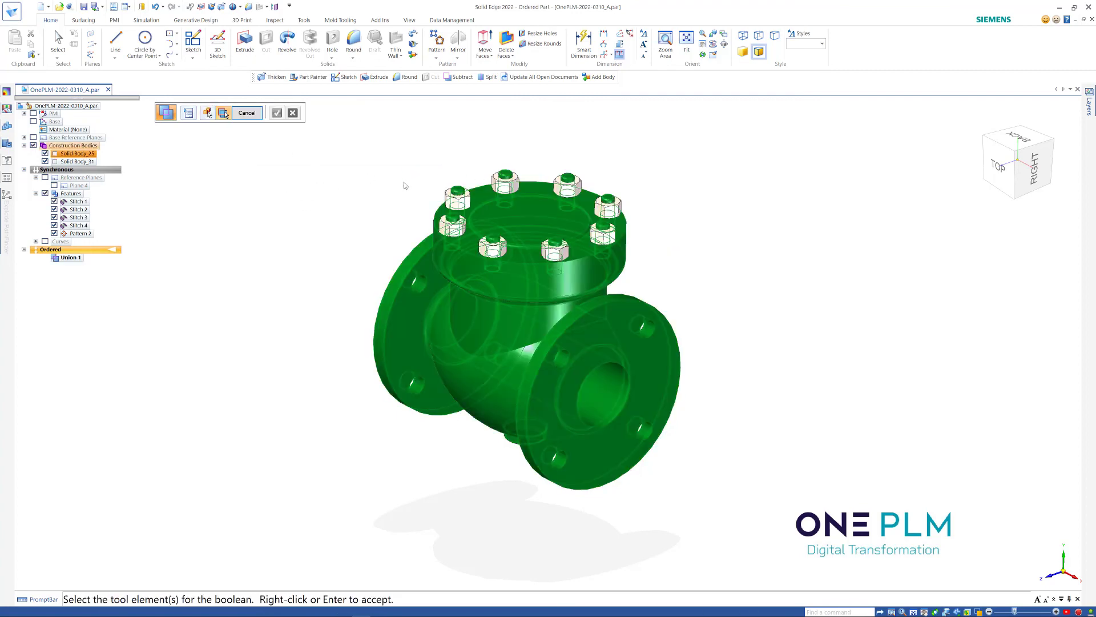
drag(385, 132, 668, 295)
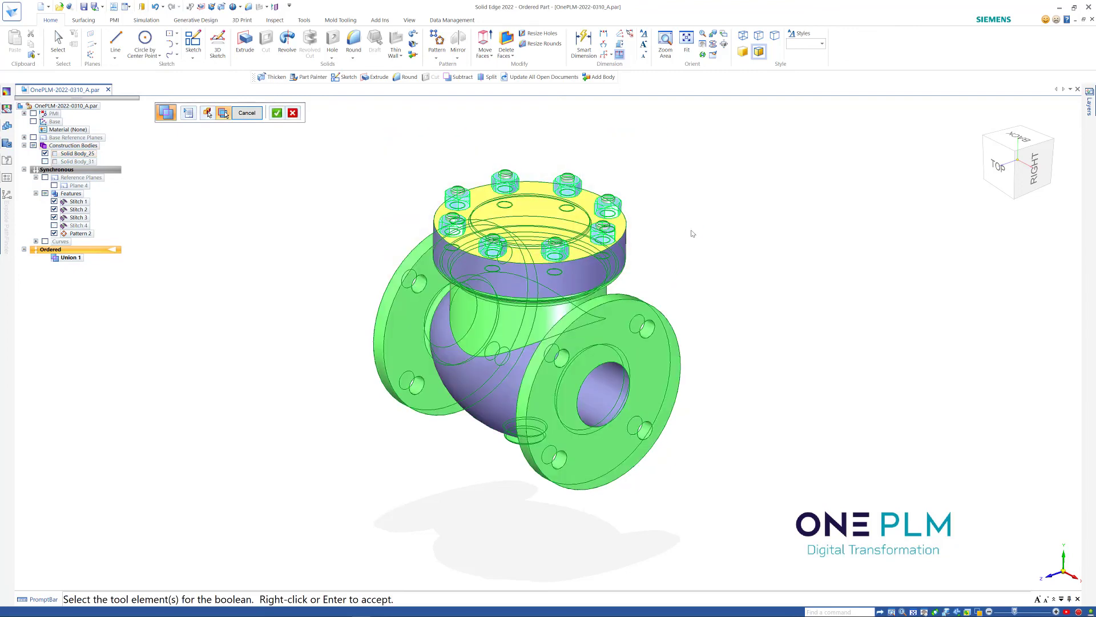
right_click(696, 227)
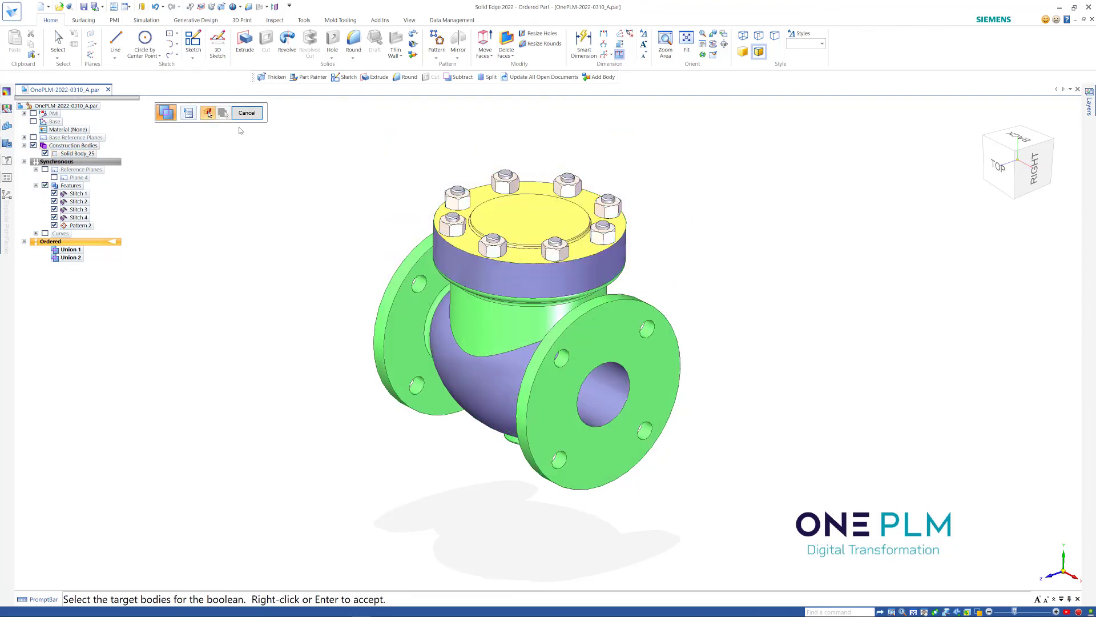
click(246, 113)
Paint the whole valve with the Steel style using Part Painter with the selection type set to Body
scroll(338, 186, up, 3)
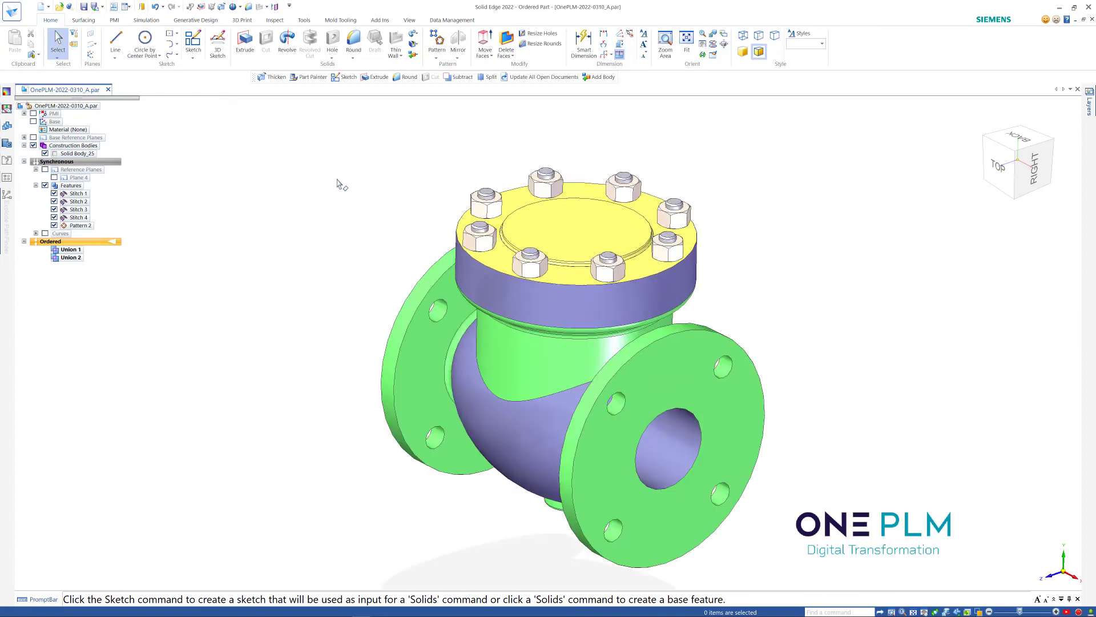
scroll(338, 181, down, 3)
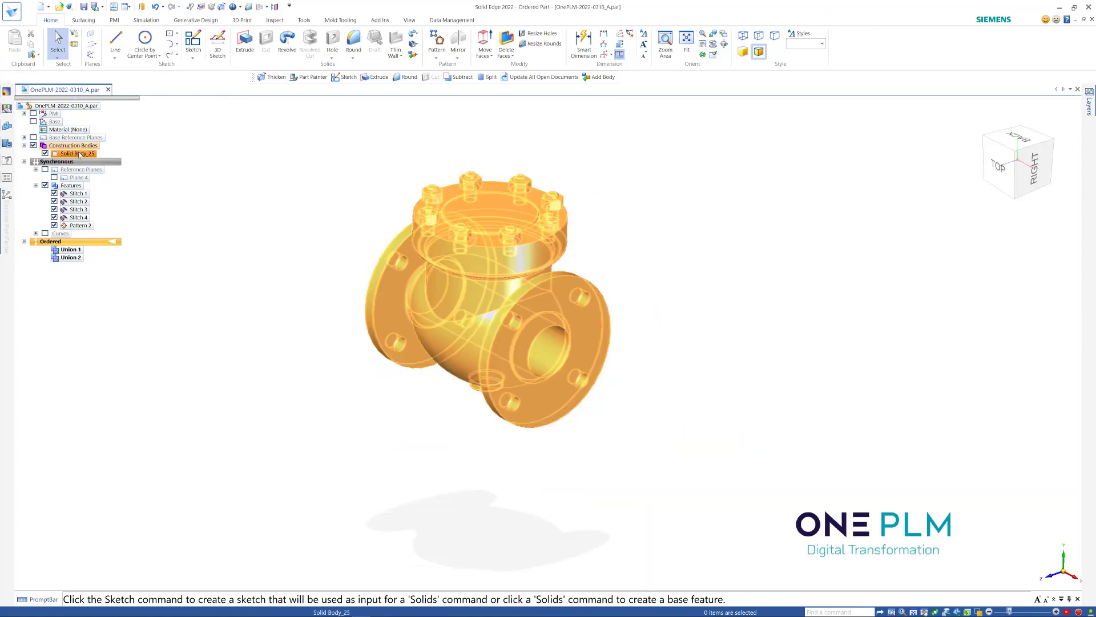
click(410, 20)
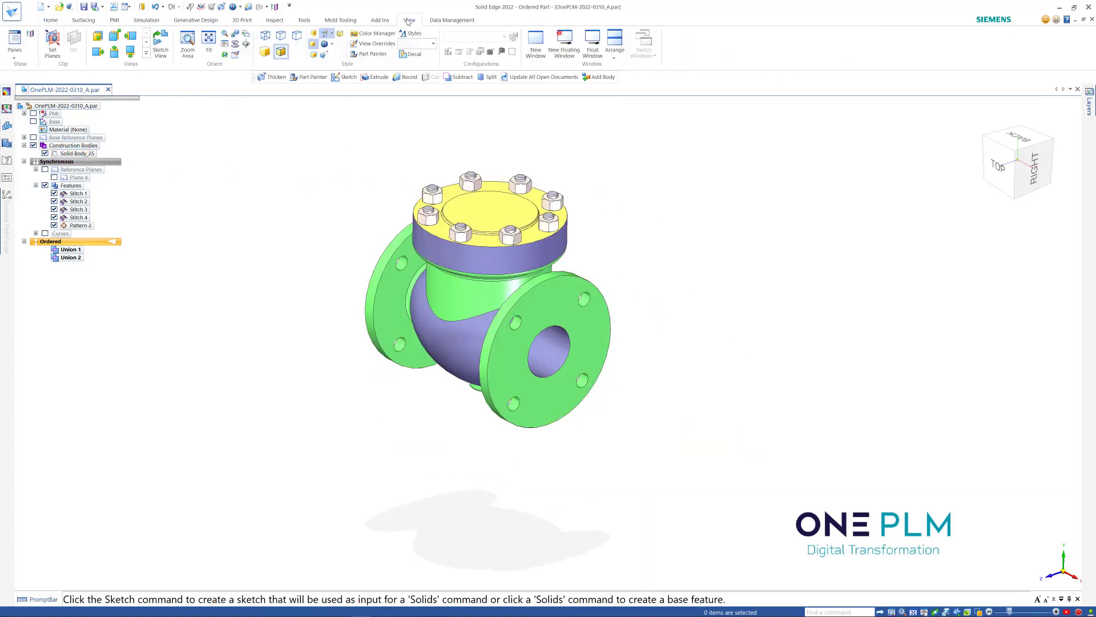
click(373, 53)
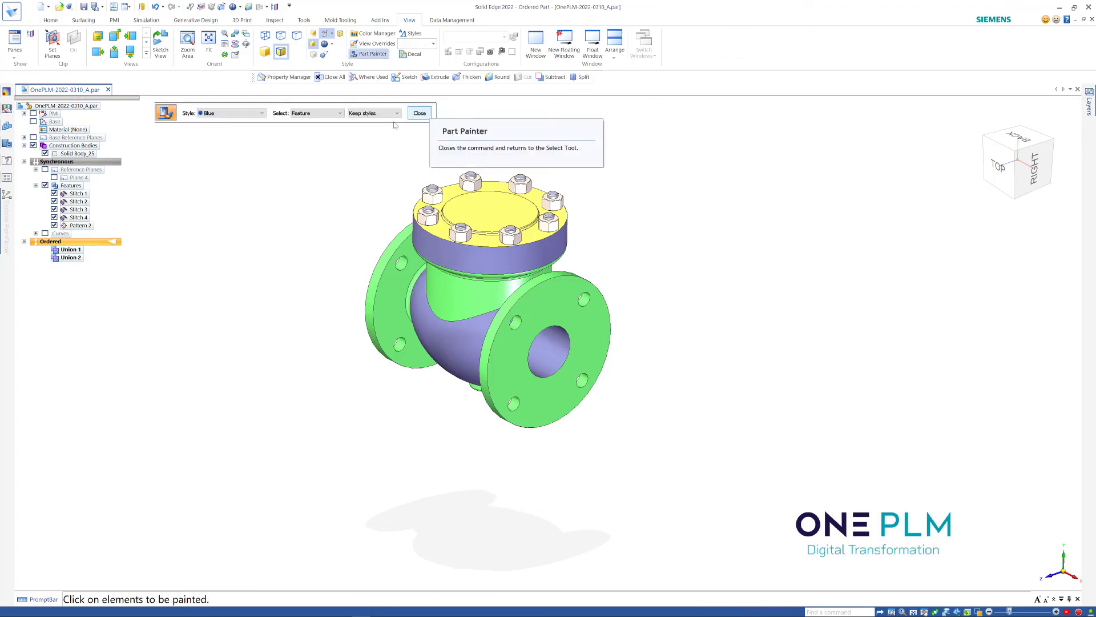
click(261, 113)
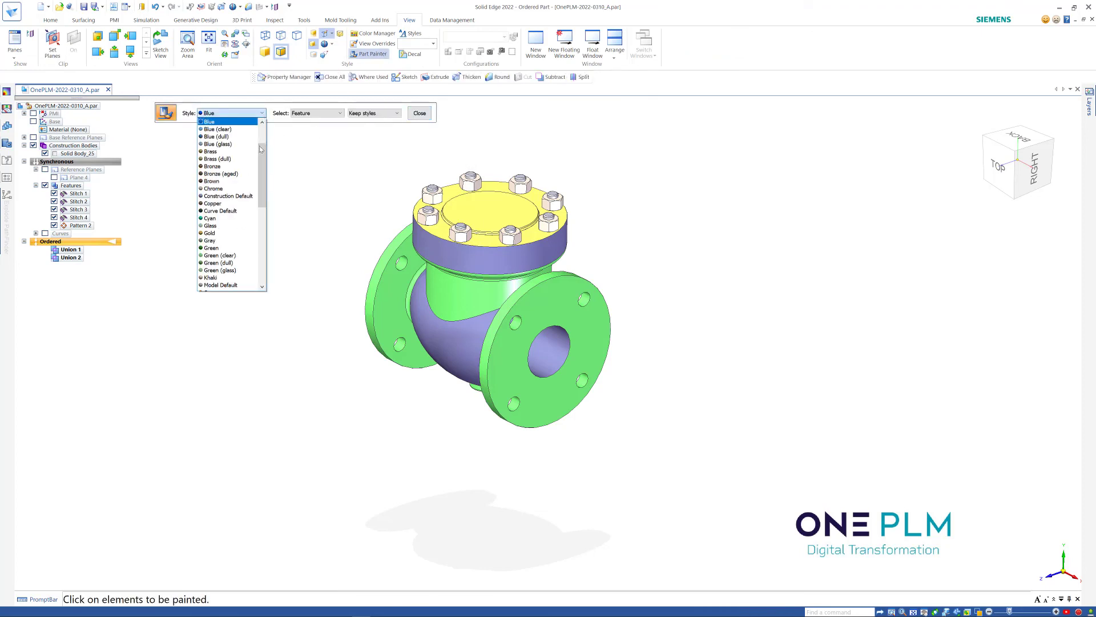
drag(261, 159, 263, 235)
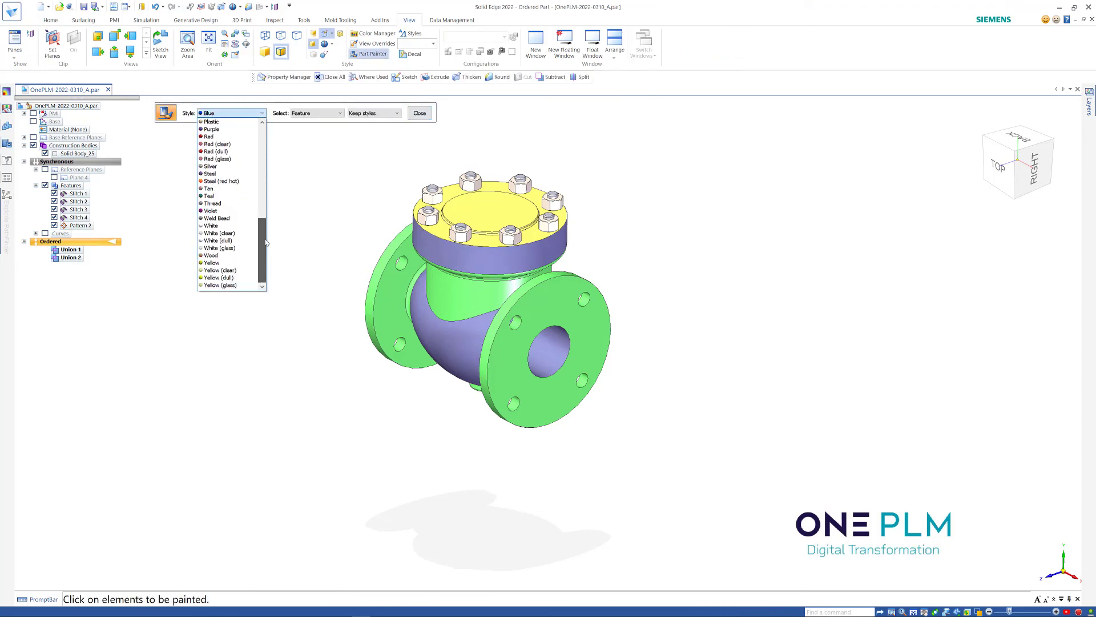
click(209, 174)
click(321, 114)
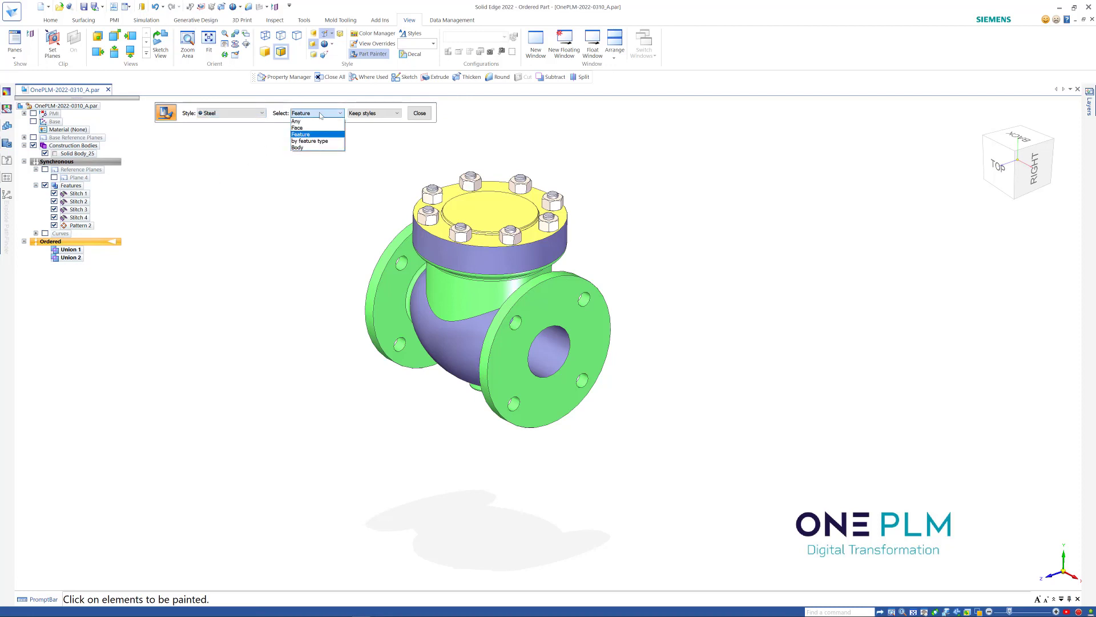
click(311, 144)
click(423, 296)
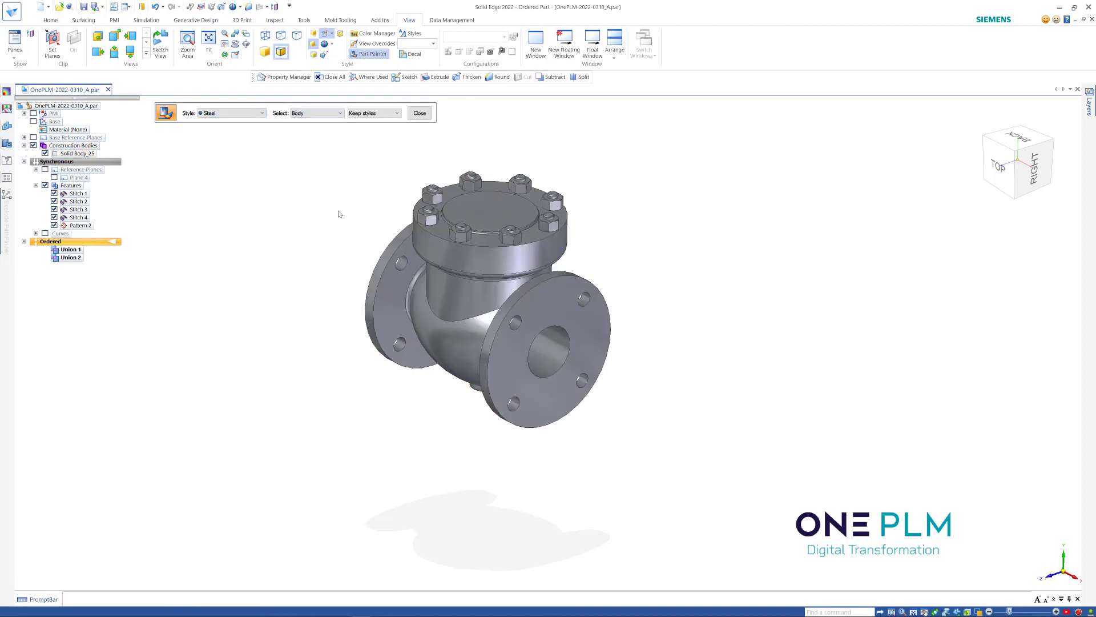
click(419, 114)
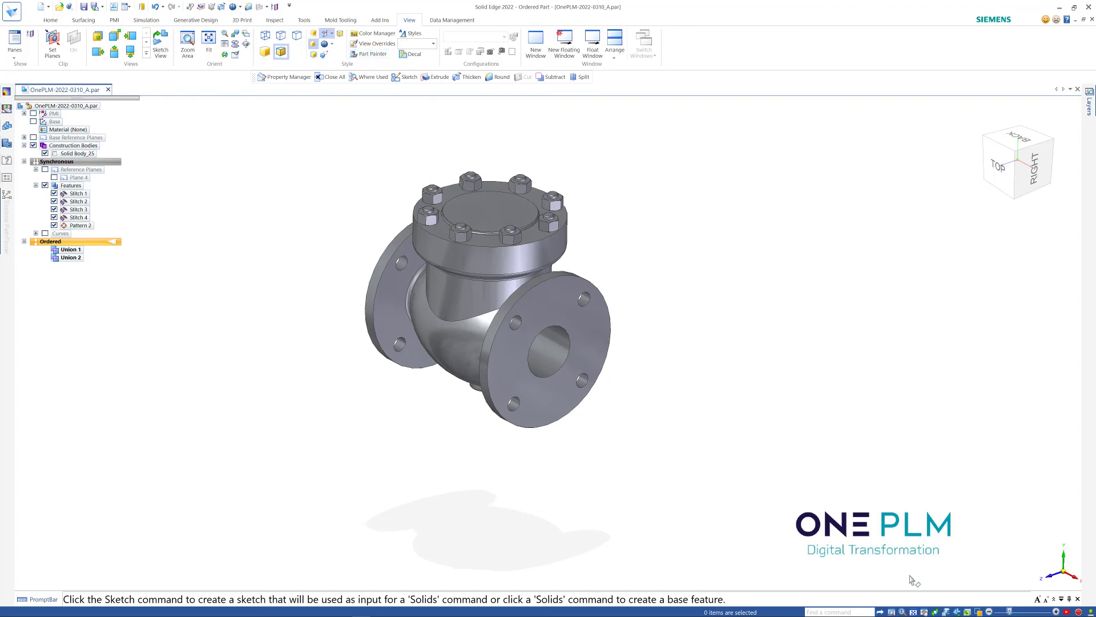
click(913, 612)
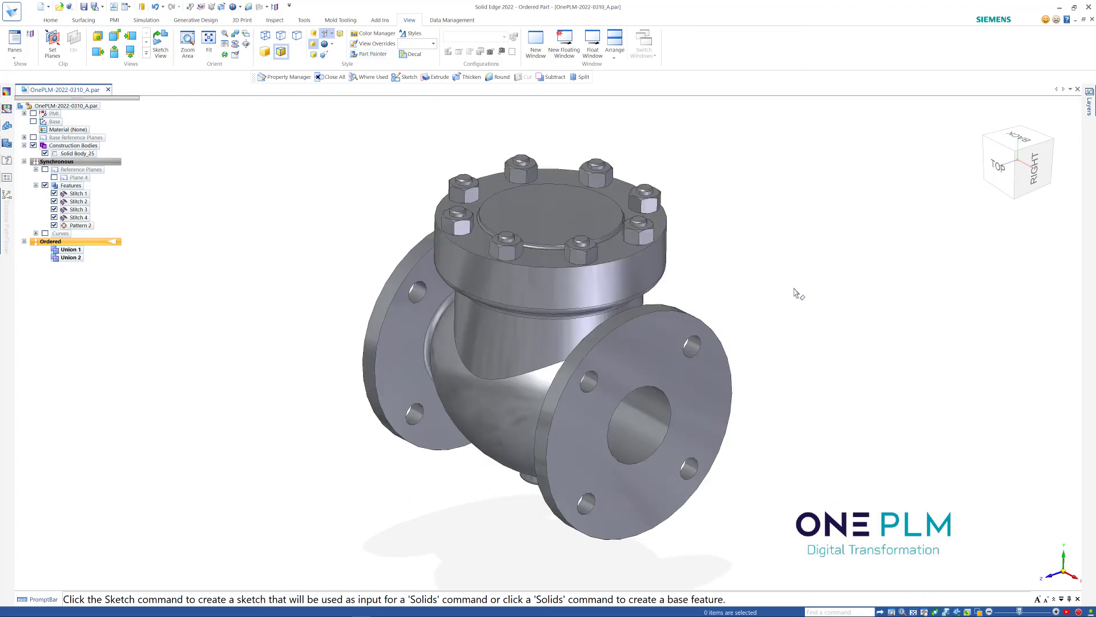